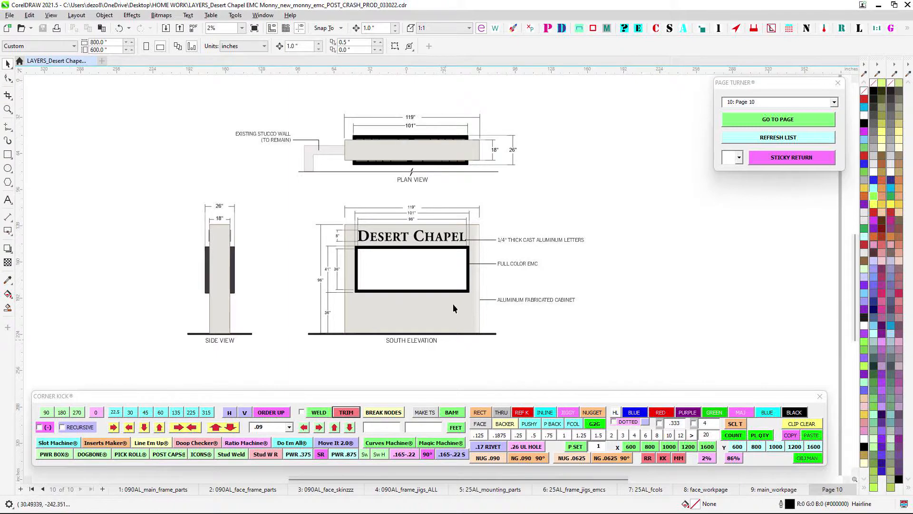
Examine the plan view, side view and south elevation of the Desert Chapel sign on Page 10.
scroll(342, 210, "up", 3)
scroll(385, 199, "down", 3)
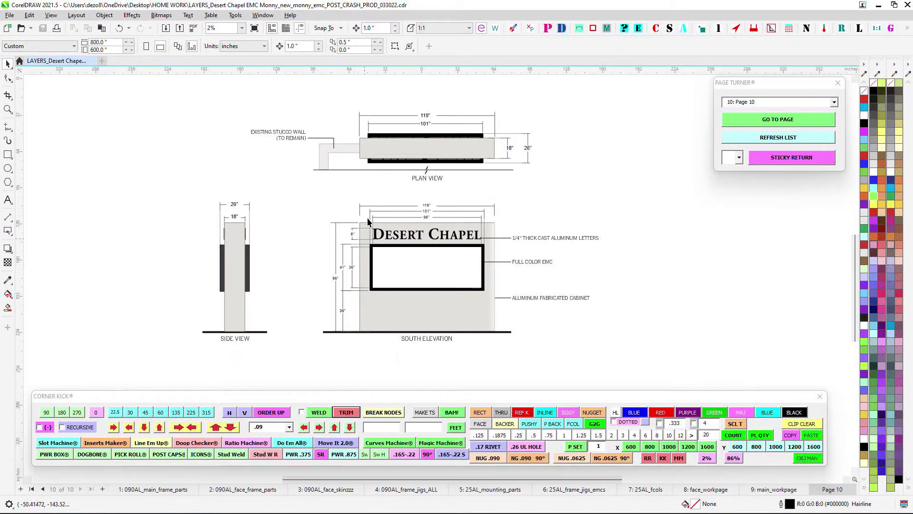
scroll(450, 220, "up", 1)
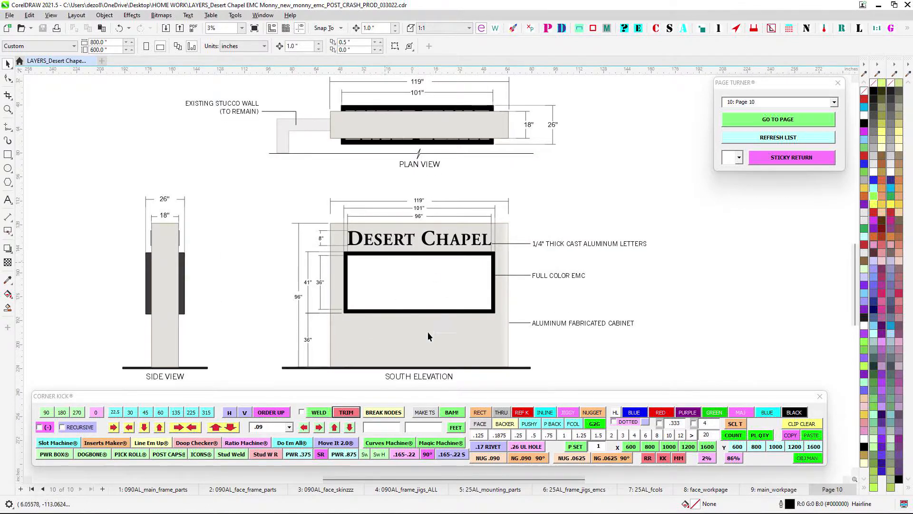
scroll(473, 228, "up", 1)
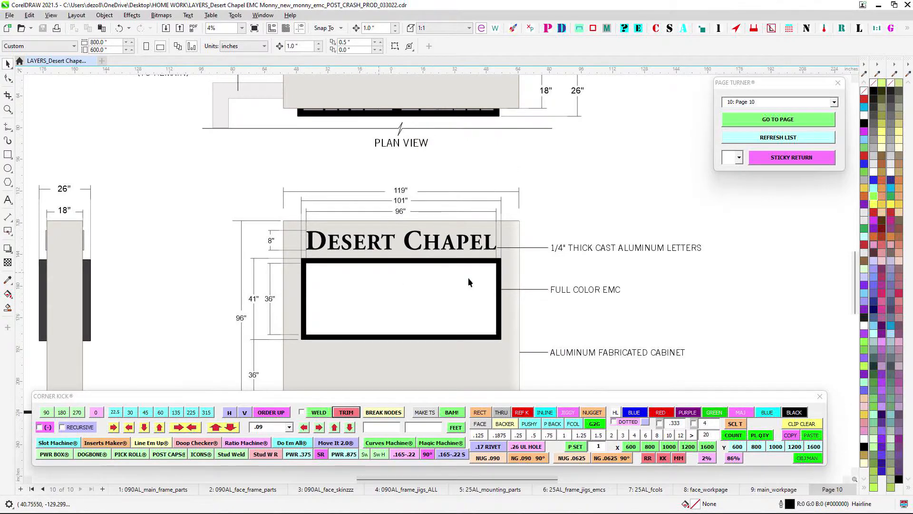
scroll(468, 258, "down", 2)
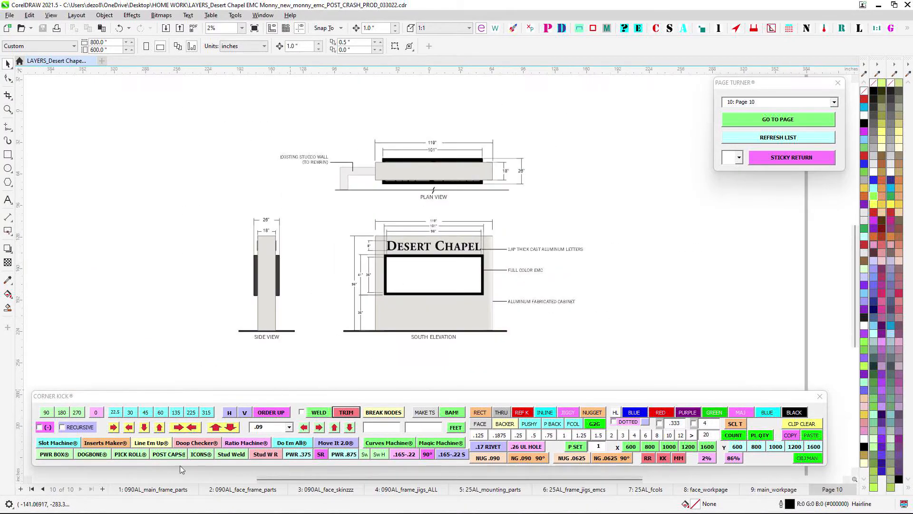
Review the .090" aluminum main frame parts, face frame parts and face skins on pages 1 to 3.
left_click(139, 489)
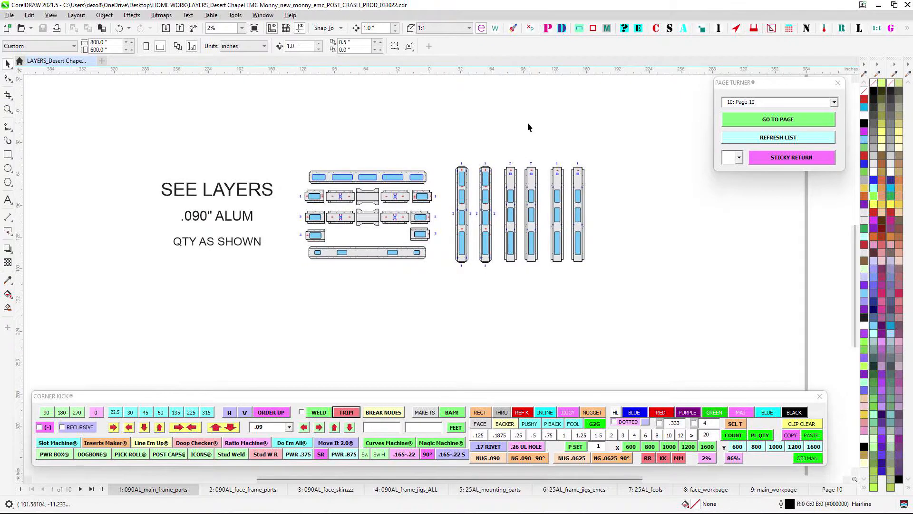
scroll(473, 149, "up", 1)
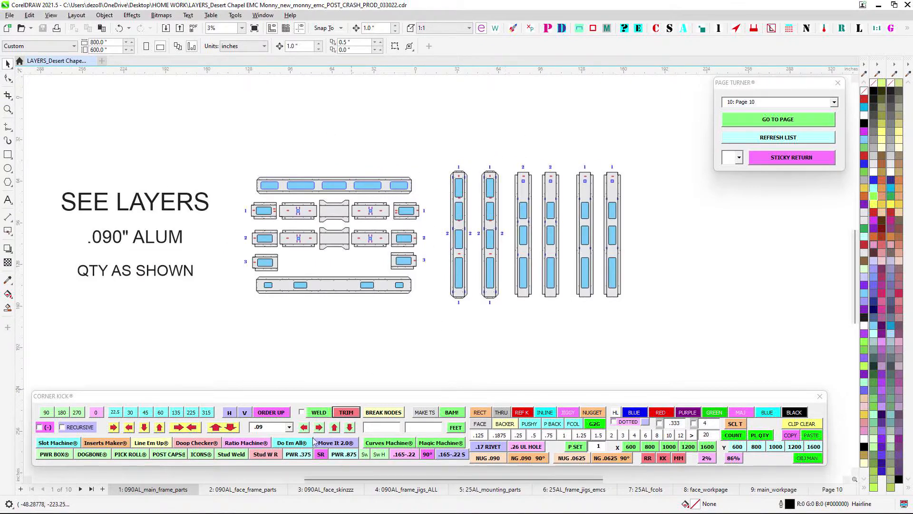
left_click(243, 490)
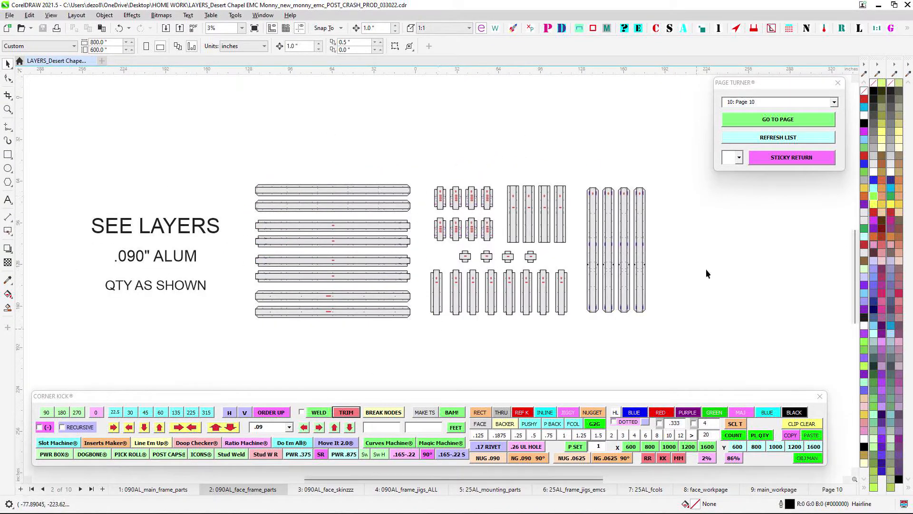
left_click(326, 490)
scroll(454, 167, "down", 1)
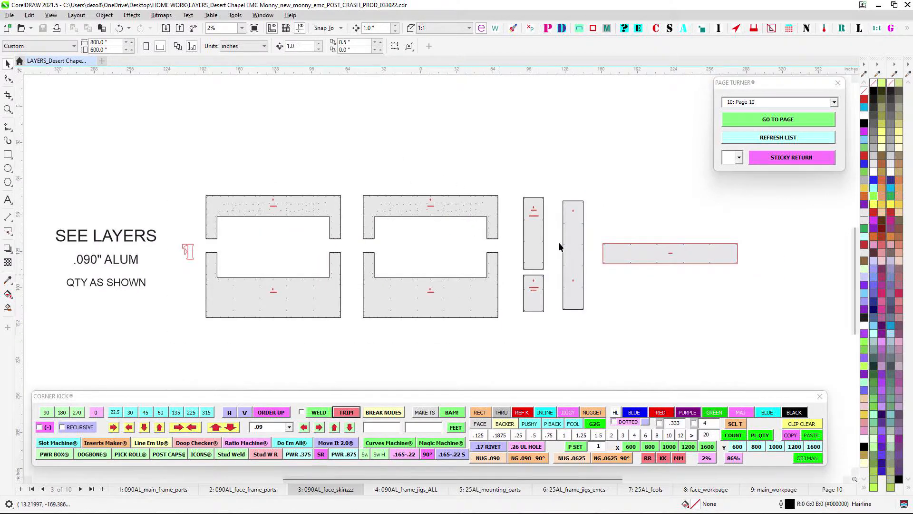
scroll(559, 247, "up", 1)
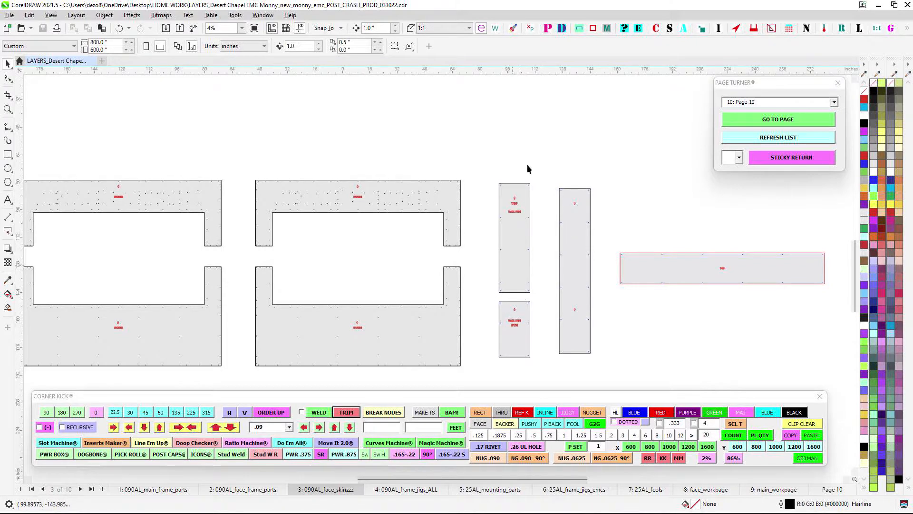
scroll(582, 199, "down", 1)
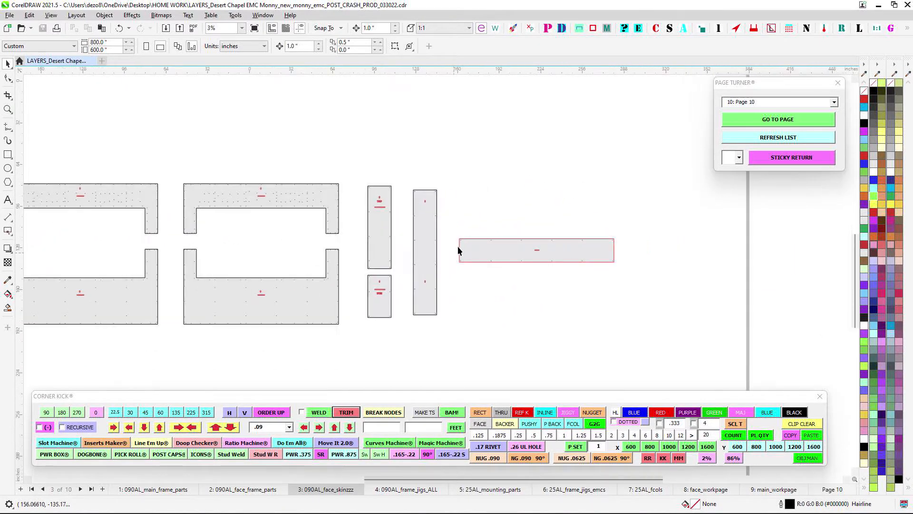
Inspect the 090AL_frame_jigs_ALL page, selecting the "QTY 4 SETS AS SHOWN" jigs and the two larger jig layouts in turn.
left_click(423, 489)
scroll(392, 141, "up", 1)
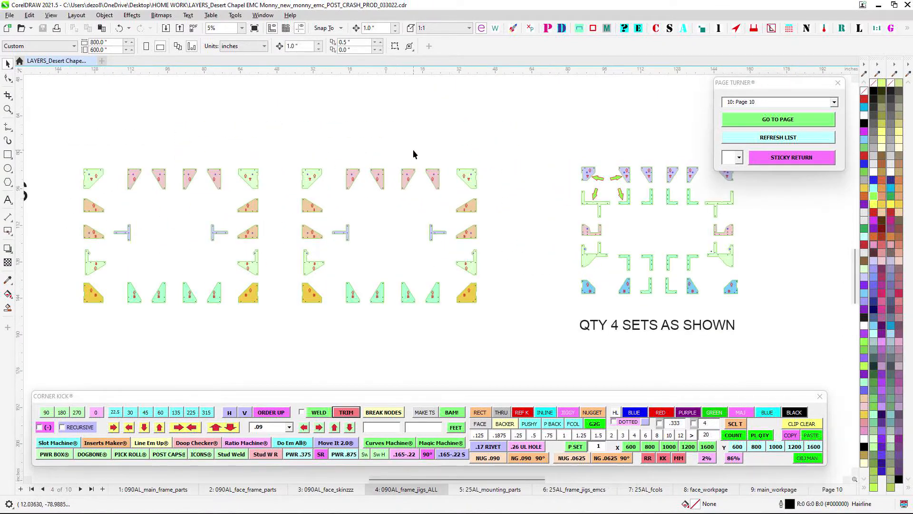
scroll(479, 157, "right", 3)
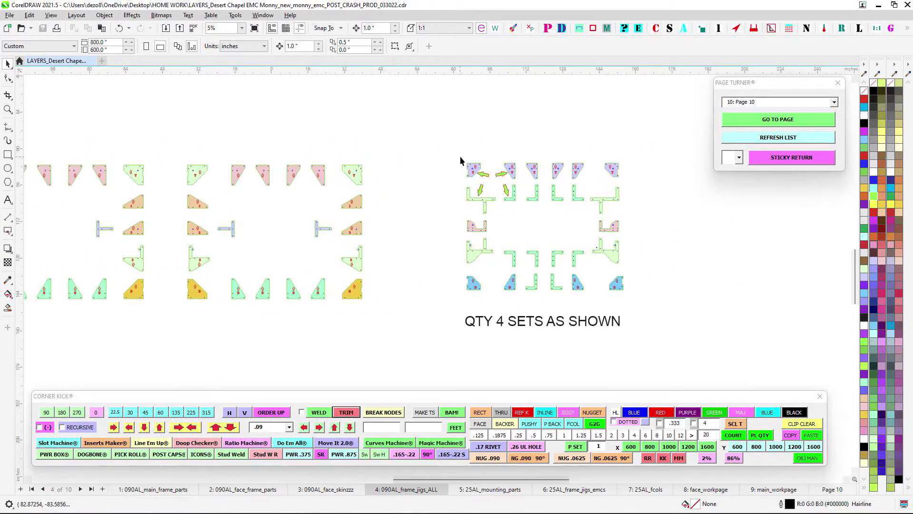
scroll(526, 285, "down", 1)
scroll(661, 246, "left", 2)
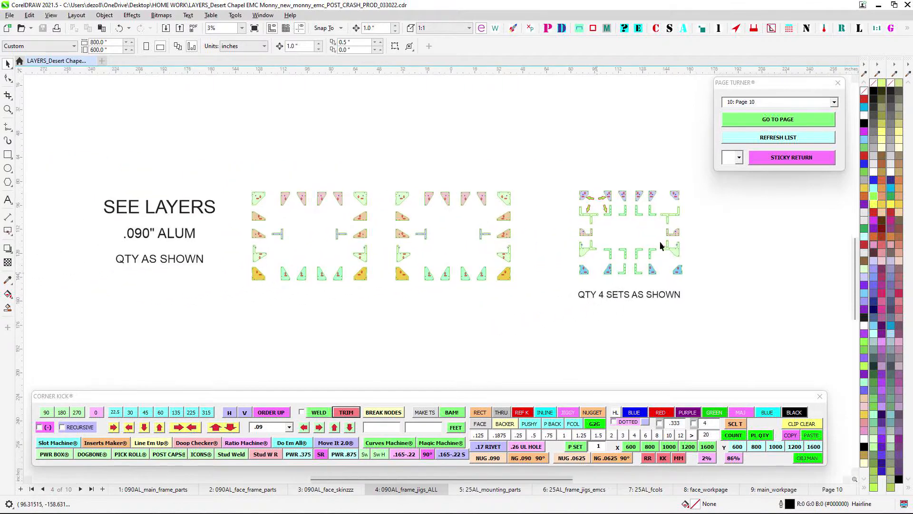
left_click_drag(562, 181, 760, 305)
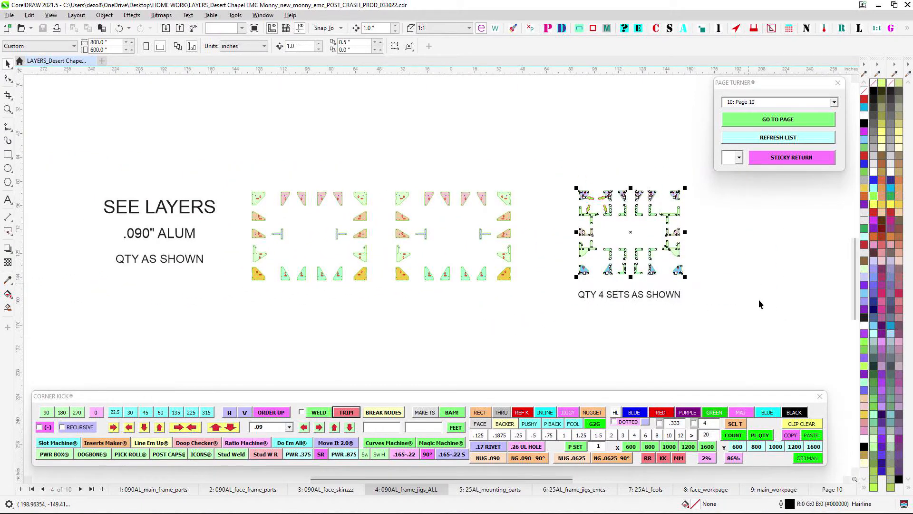
left_click_drag(255, 168, 554, 329)
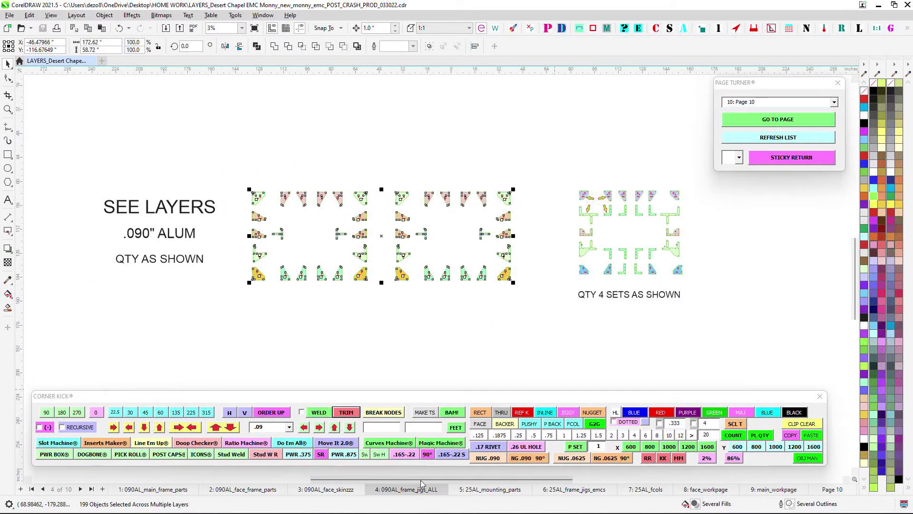
Review the .25" aluminum mounting parts, EMC frame jigs and flat cut-out letters on pages 5 to 7.
left_click(495, 489)
scroll(431, 212, "up", 1)
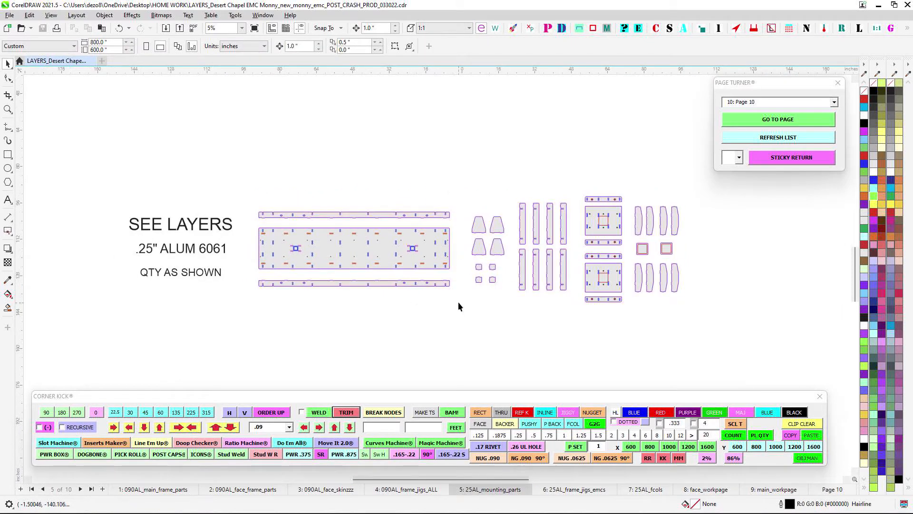
scroll(542, 202, "up", 3)
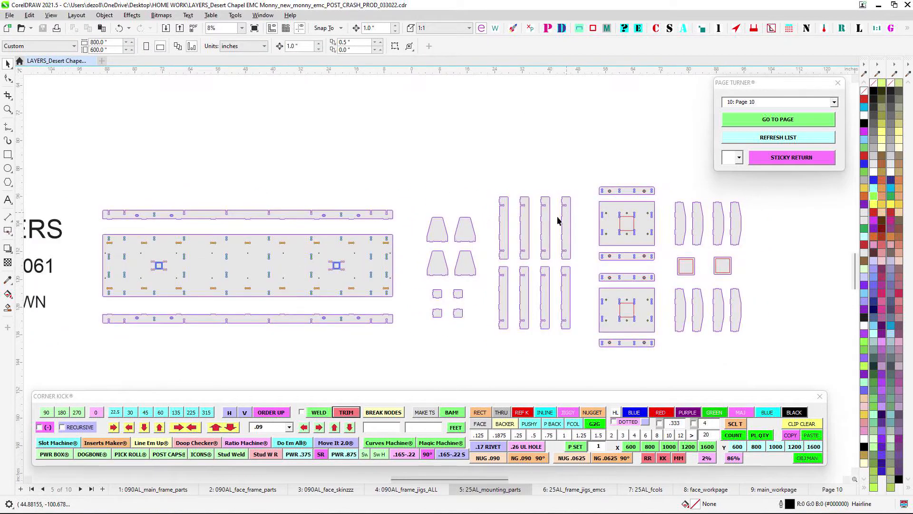
left_click(578, 489)
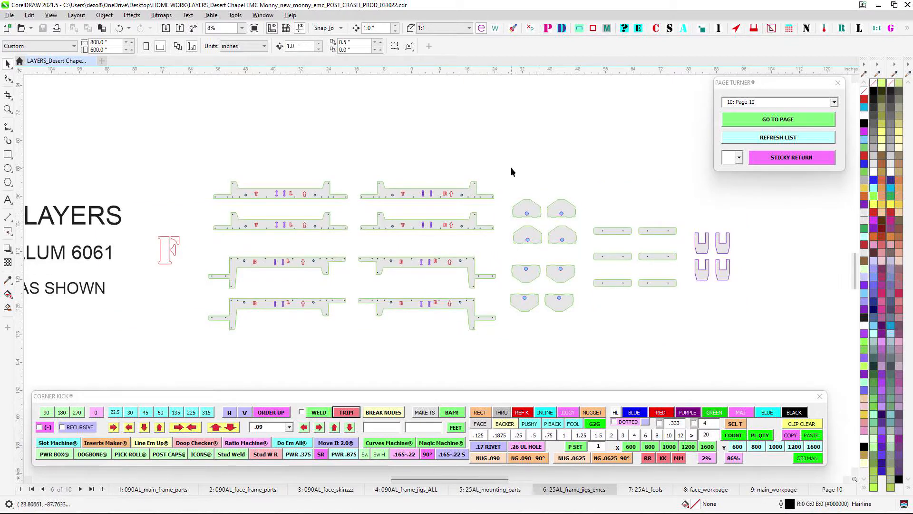
scroll(331, 165, "down", 1)
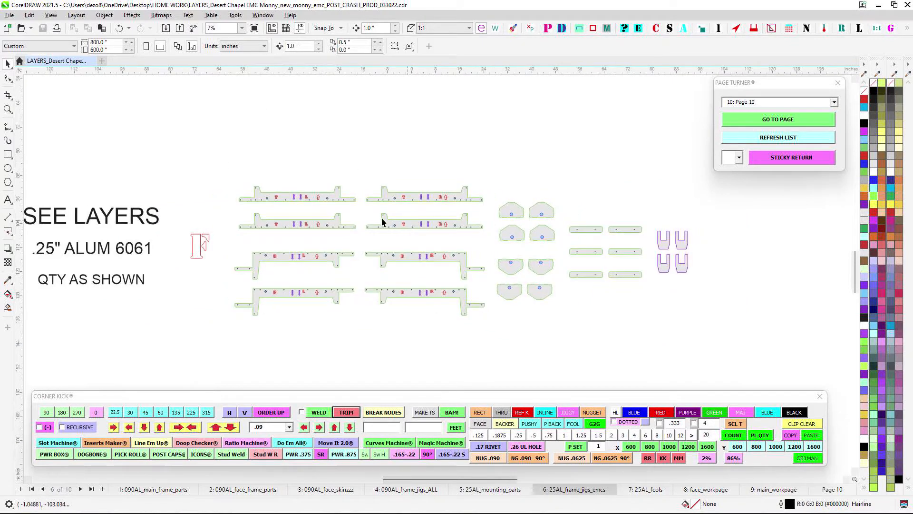
left_click(640, 490)
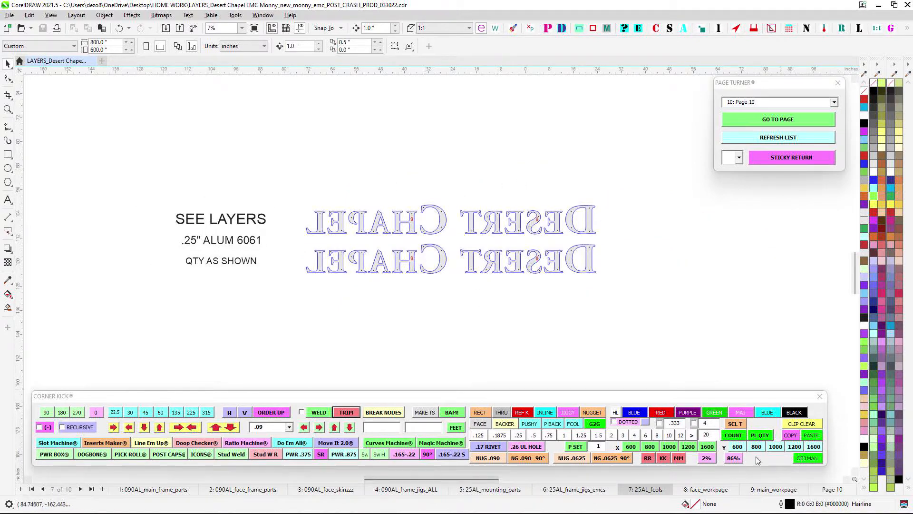
Open the face_workpage, survey its overall layout and examine the fastener locations on the cabinet's side section.
left_click(706, 489)
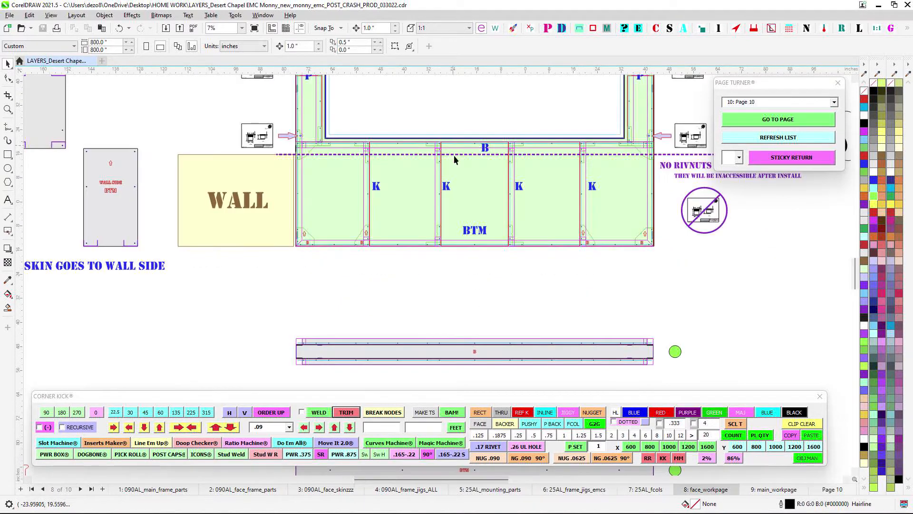
scroll(454, 157, "down", 3)
left_click_drag(604, 230, 546, 271)
left_click_drag(523, 101, 501, 176)
scroll(496, 160, "down", 1)
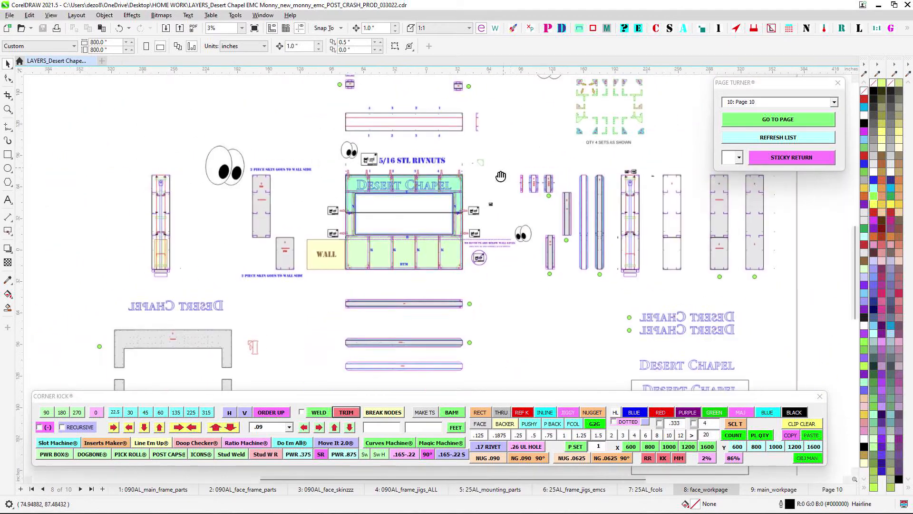
scroll(637, 190, "up", 3)
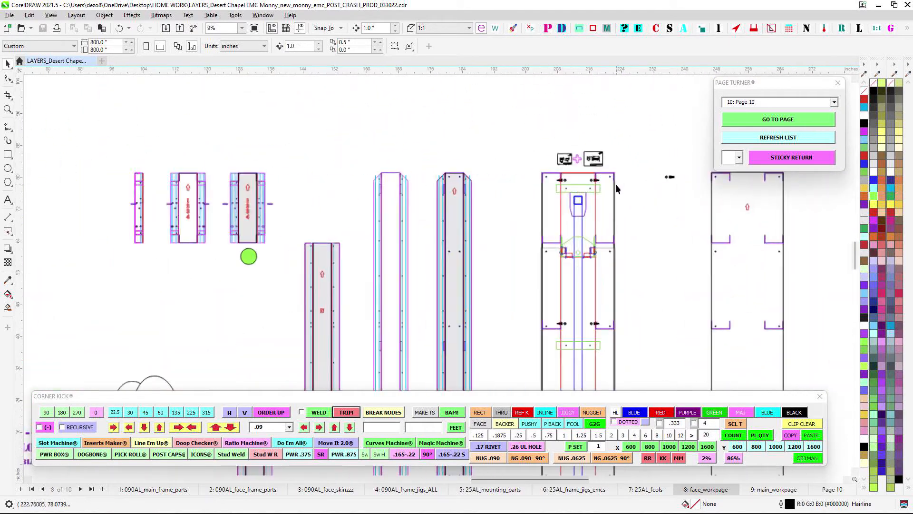
scroll(616, 189, "up", 1)
scroll(505, 173, "down", 3)
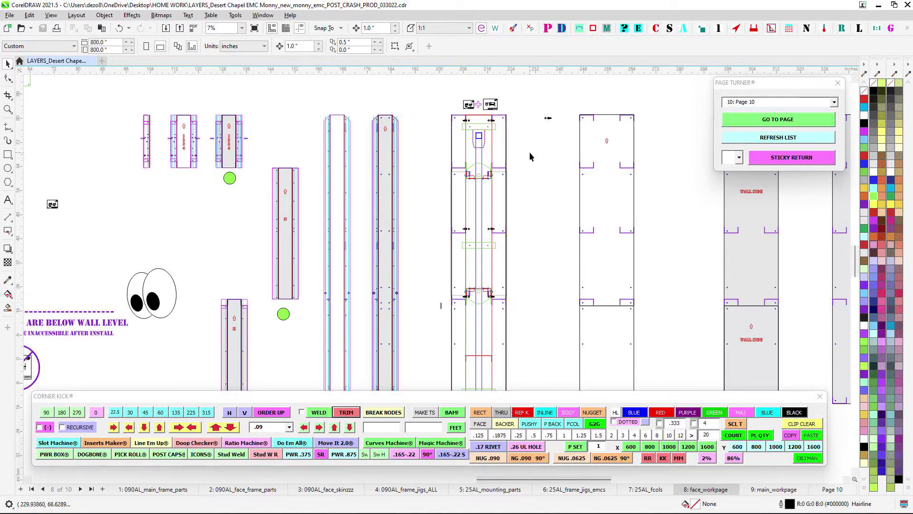
scroll(485, 134, "up", 2)
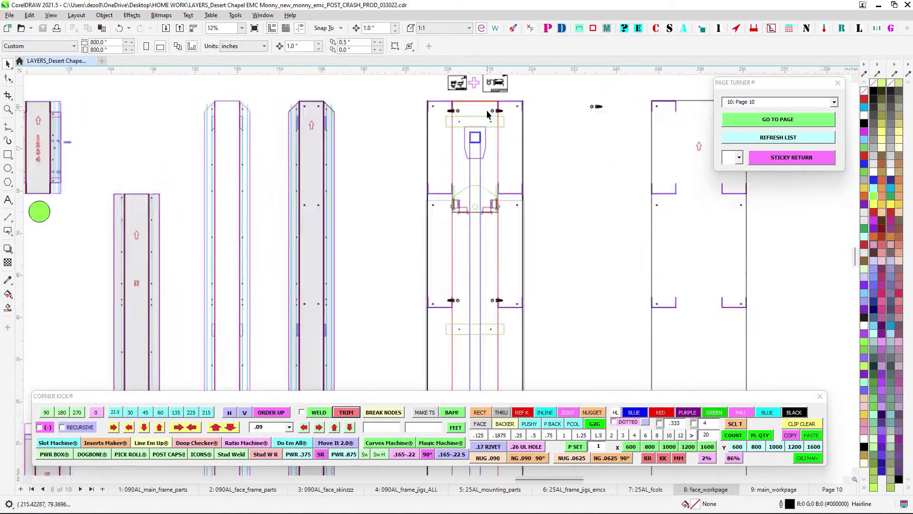
scroll(489, 113, "down", 4)
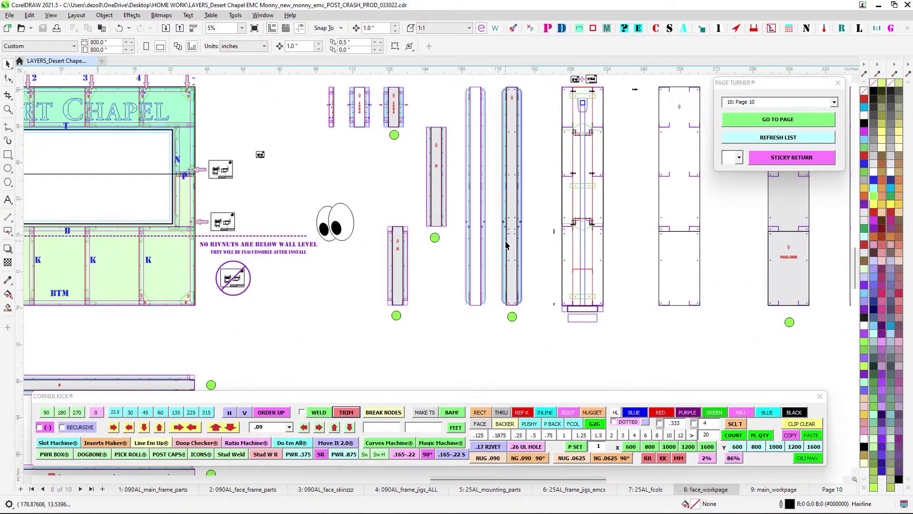
Compare the side section with the front elevation's rivnut callouts and the wall level line.
scroll(506, 245, "left", 4)
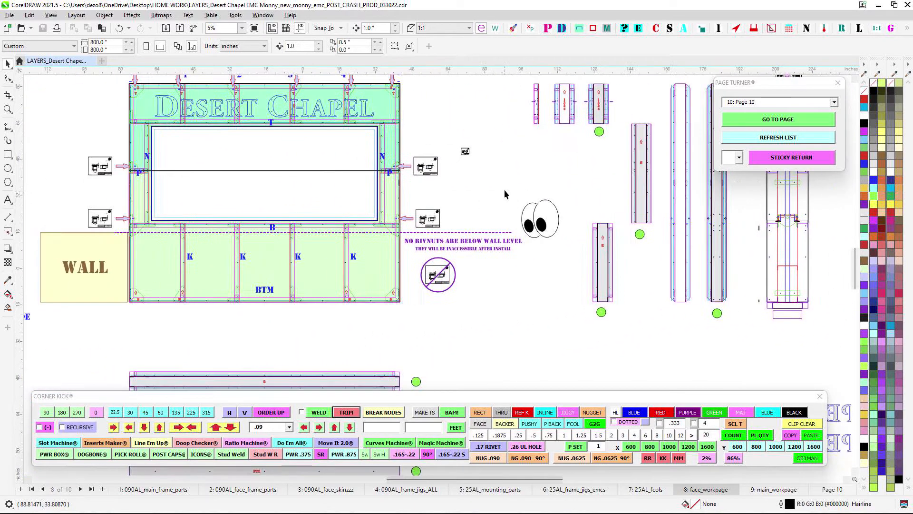
scroll(506, 170, "right", 4)
scroll(632, 161, "up", 4)
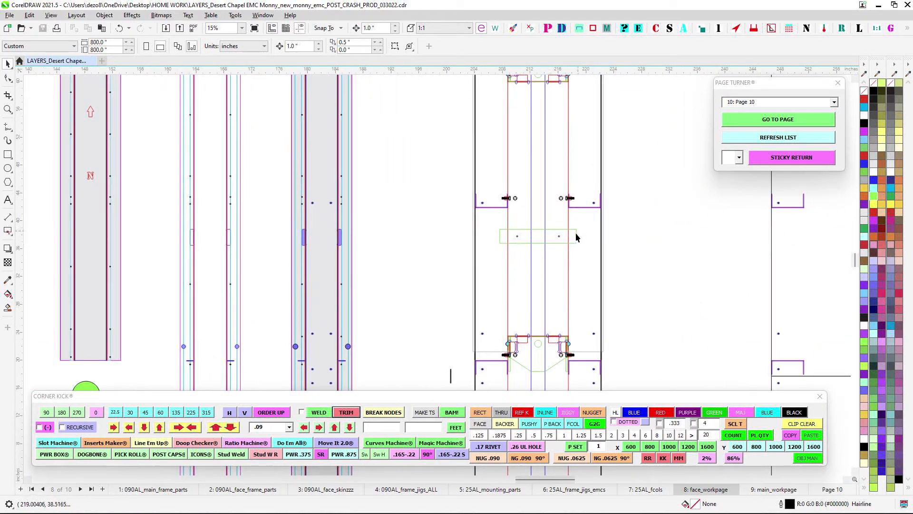
scroll(506, 238, "down", 2)
scroll(346, 210, "left", 5)
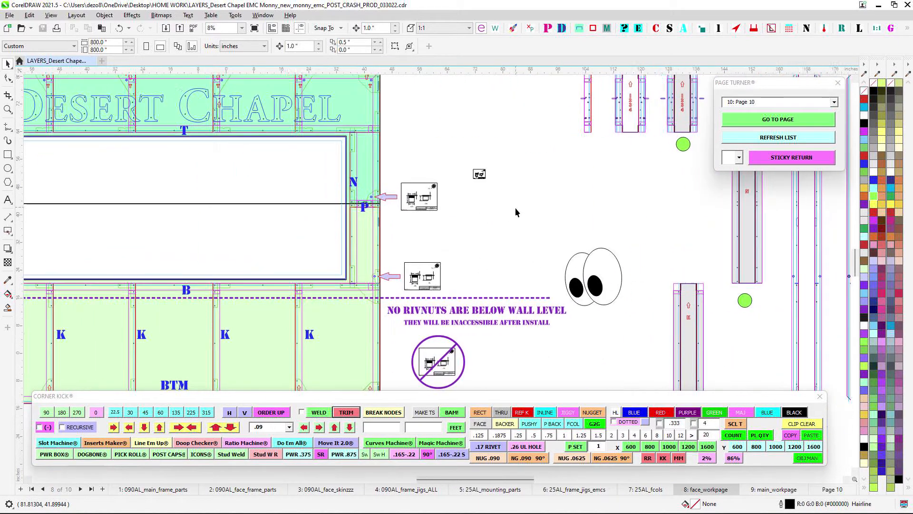
scroll(494, 190, "down", 1)
scroll(495, 190, "left", 2)
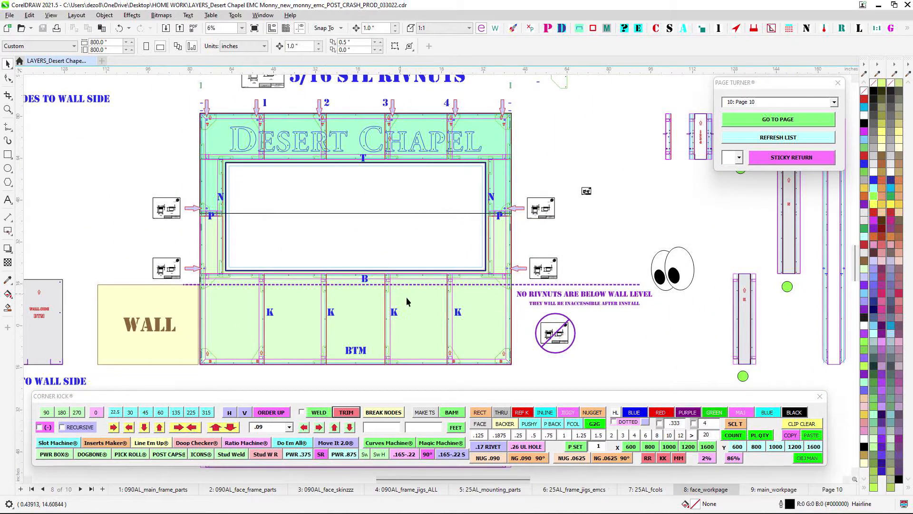
scroll(601, 194, "down", 3)
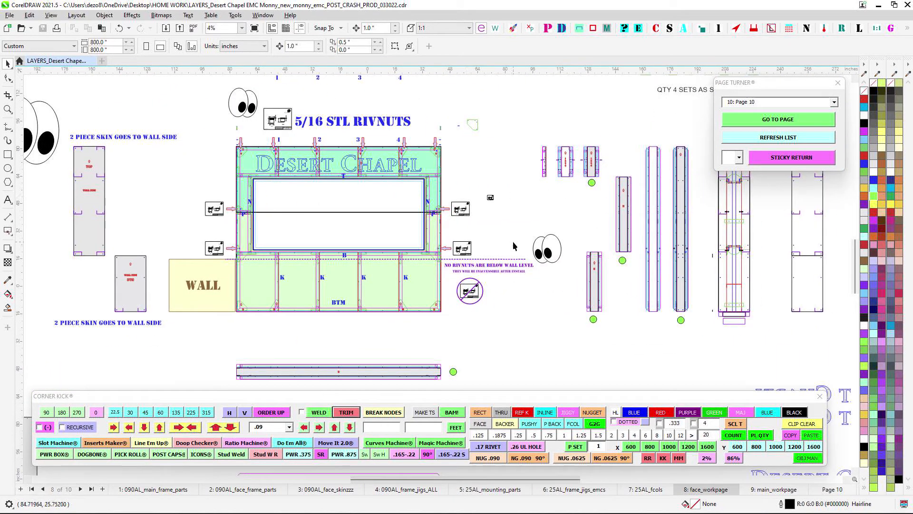
scroll(515, 237, "down", 2)
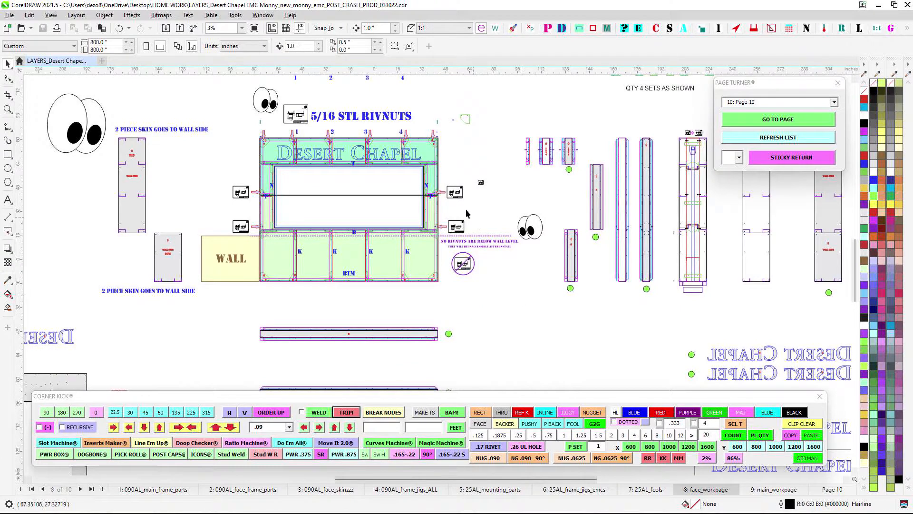
Inspect the face frame jigs with circle notches and return to the rivnut callouts above the front elevation.
scroll(457, 202, "up", 4)
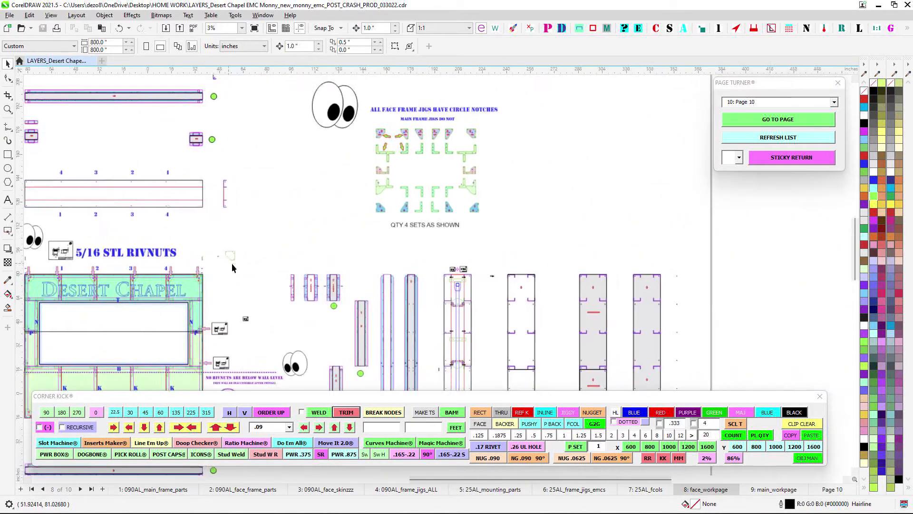
scroll(411, 133, "up", 1)
scroll(336, 104, "up", 1)
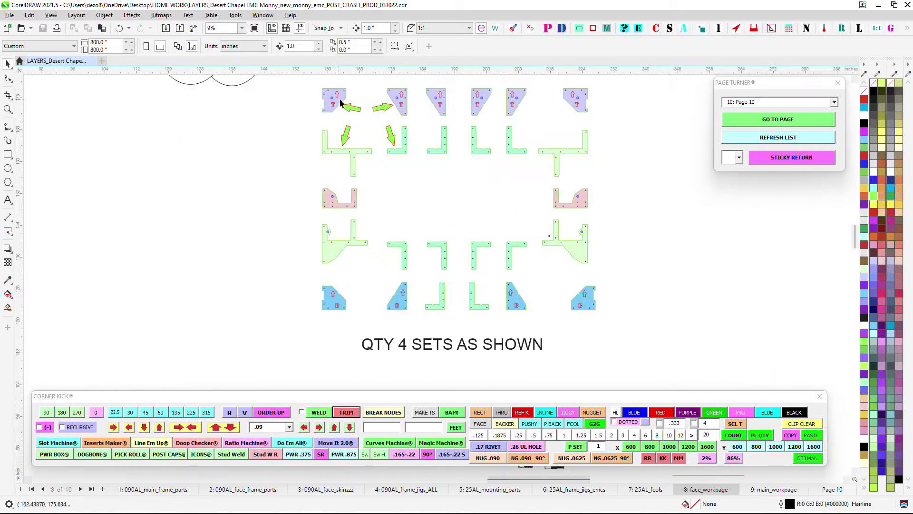
scroll(541, 96, "down", 4)
scroll(417, 216, "up", 4)
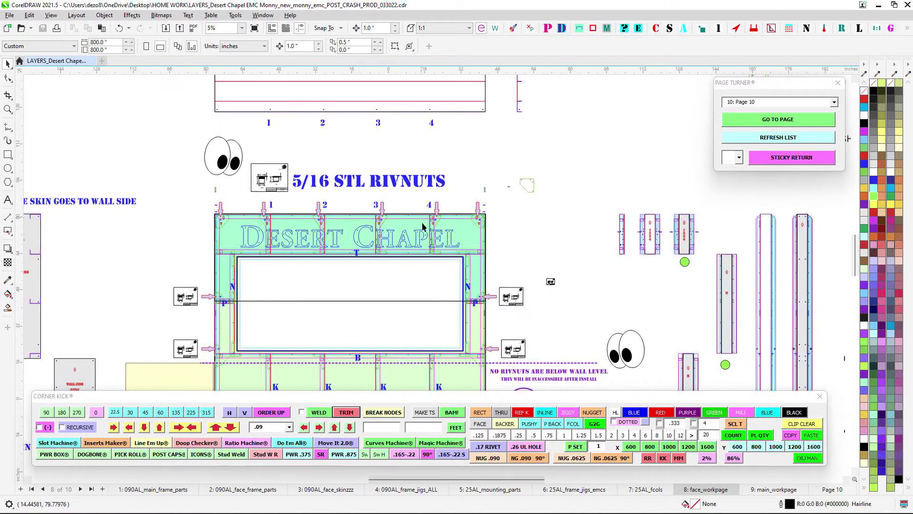
Examine the wall level line across the front elevation and the note about no rivnuts below it.
scroll(489, 310, "up", 3)
left_click_drag(537, 343, 503, 306)
scroll(458, 291, "down", 3)
scroll(503, 306, "down", 3)
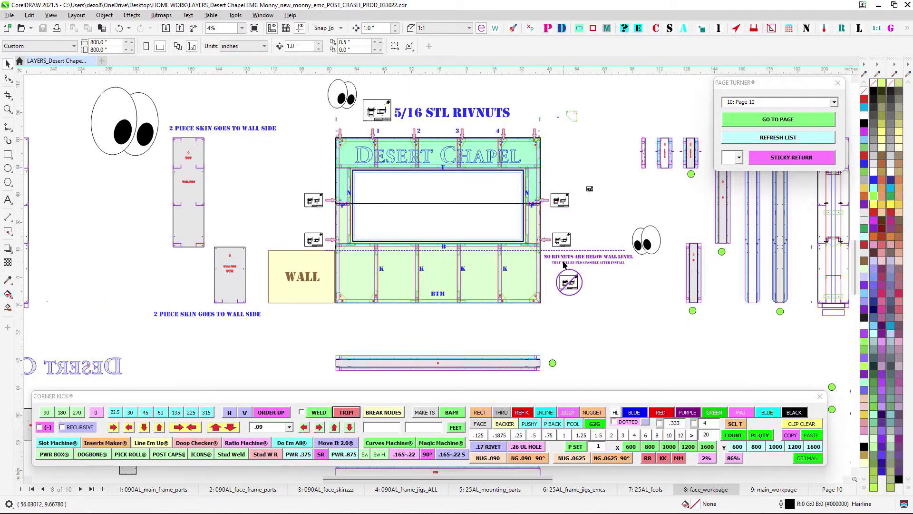
scroll(392, 261, "up", 2)
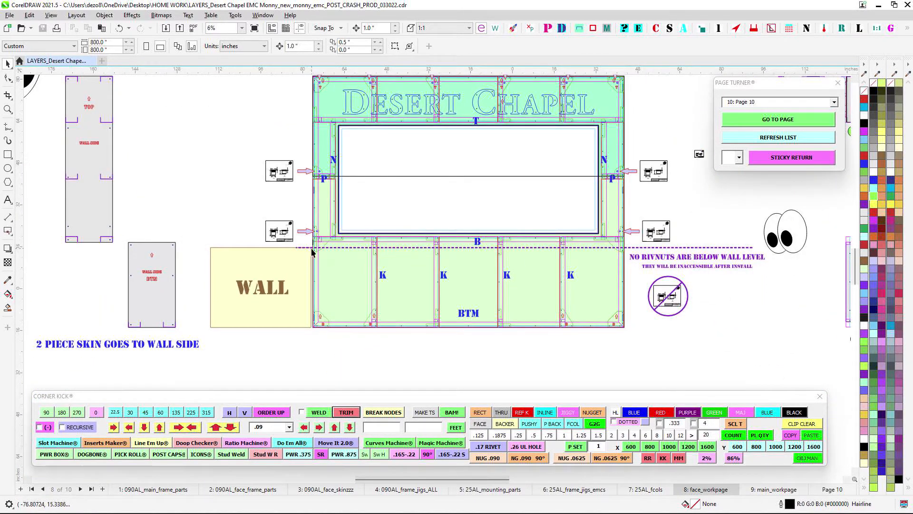
scroll(609, 245, "up", 1)
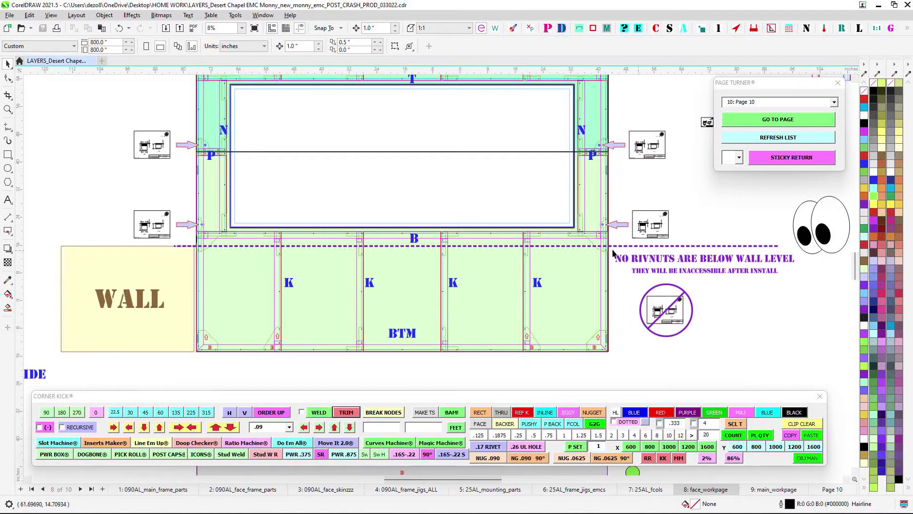
scroll(446, 257, "down", 4)
scroll(456, 275, "up", 3)
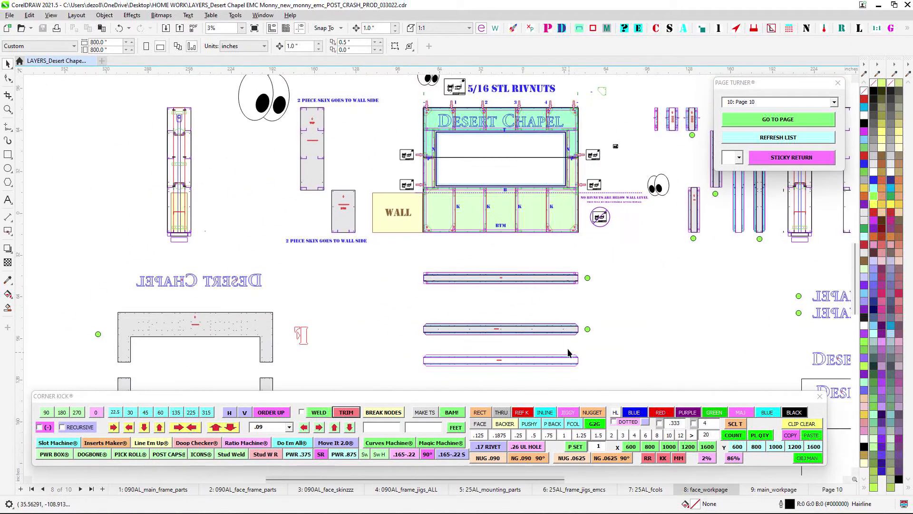
Compare the two-piece wall-side skin with the side section and the wall block beside the front elevation.
scroll(431, 220, "up", 2)
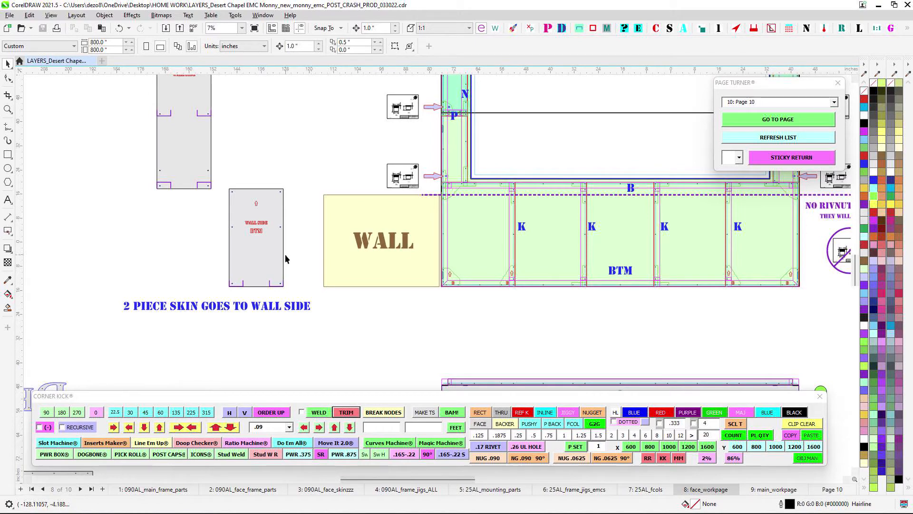
scroll(346, 203, "down", 2)
scroll(191, 275, "up", 4)
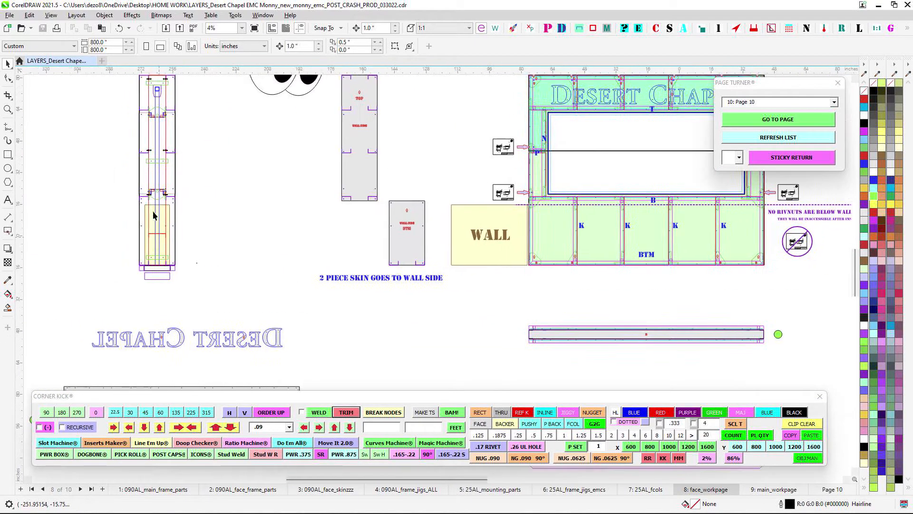
scroll(526, 233, "down", 2)
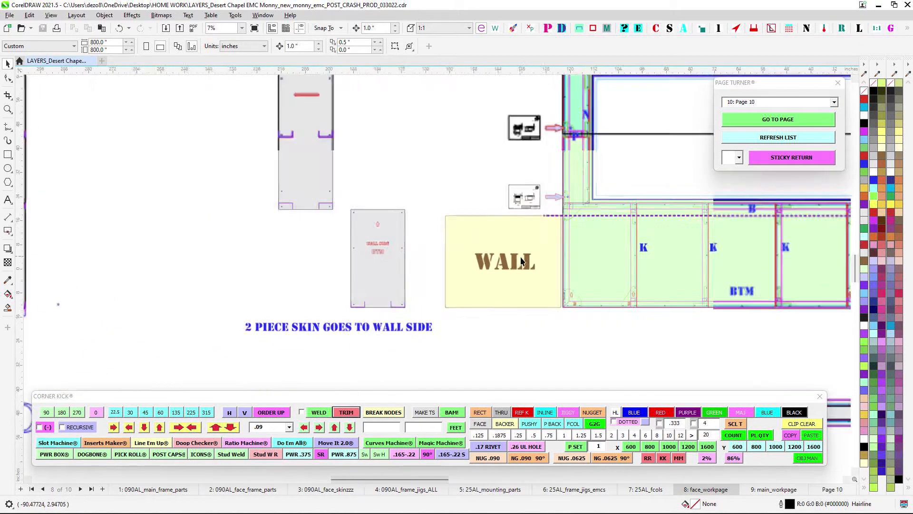
scroll(509, 221, "down", 1)
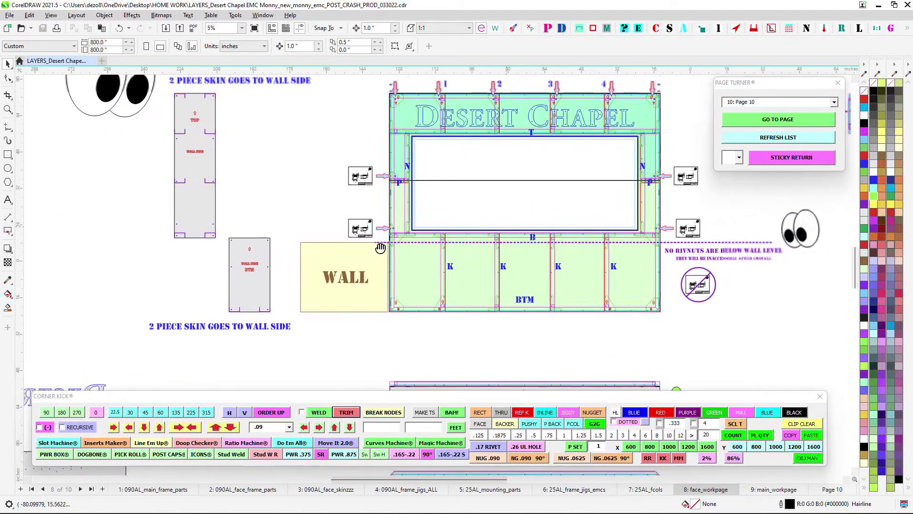
scroll(389, 253, "up", 2)
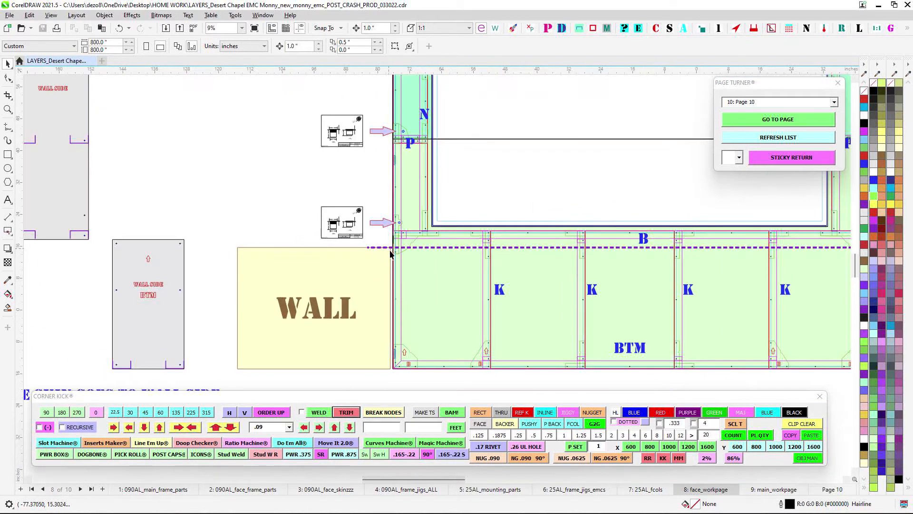
scroll(393, 248, "down", 3)
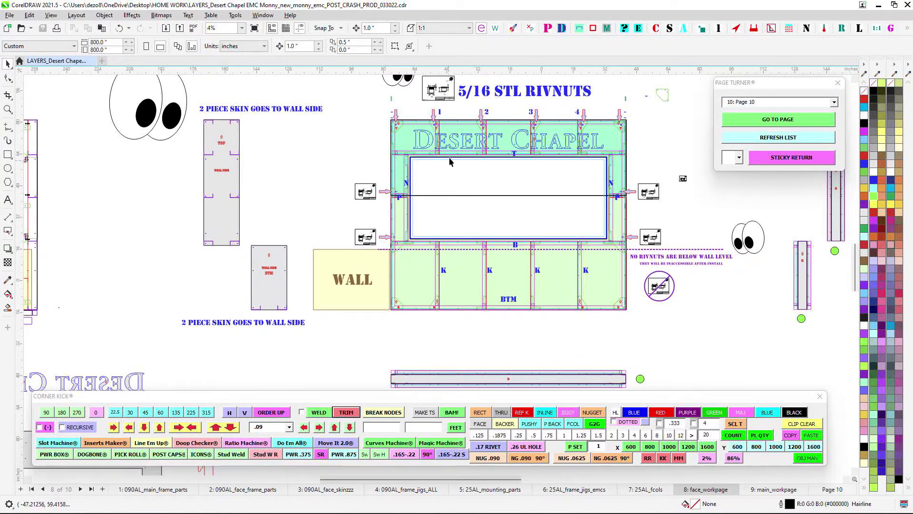
Inspect the front elevation's lower frame bays and the corner jigs next to the wall.
scroll(440, 264, "up", 1)
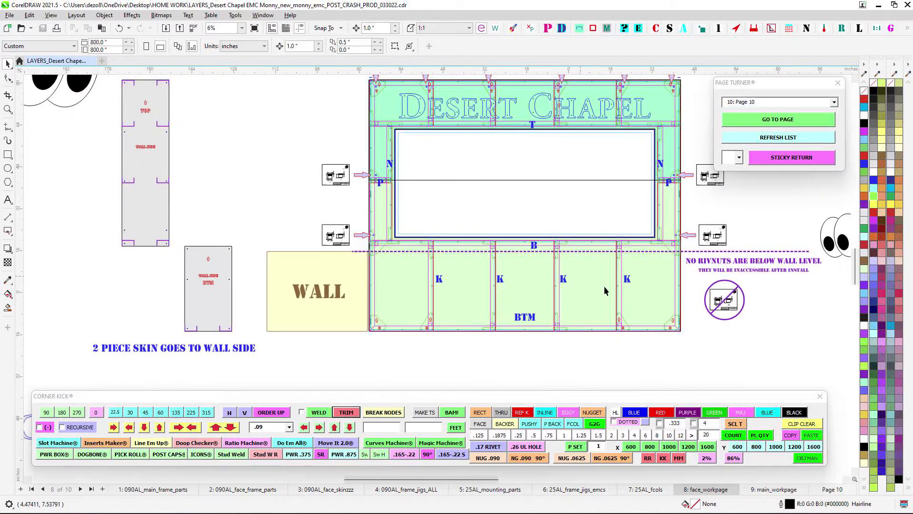
scroll(672, 325, "up", 2)
scroll(403, 299, "up", 1)
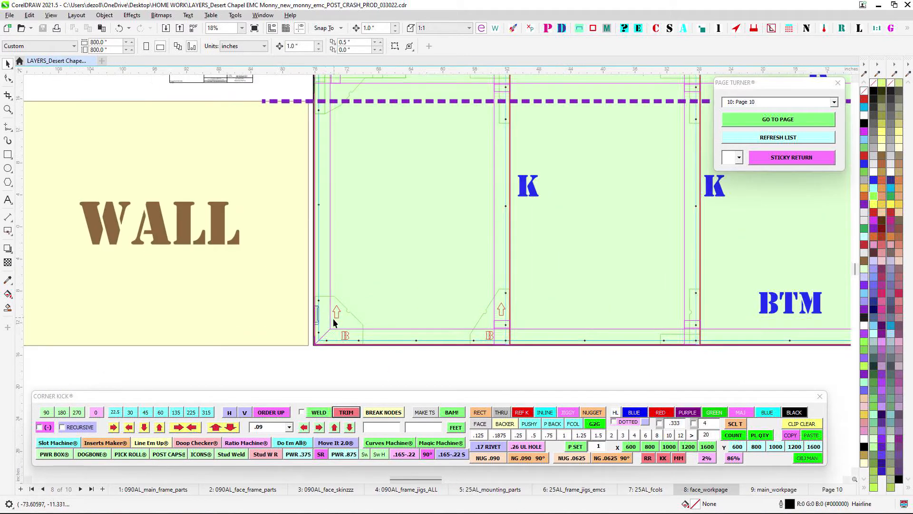
scroll(330, 323, "down", 3)
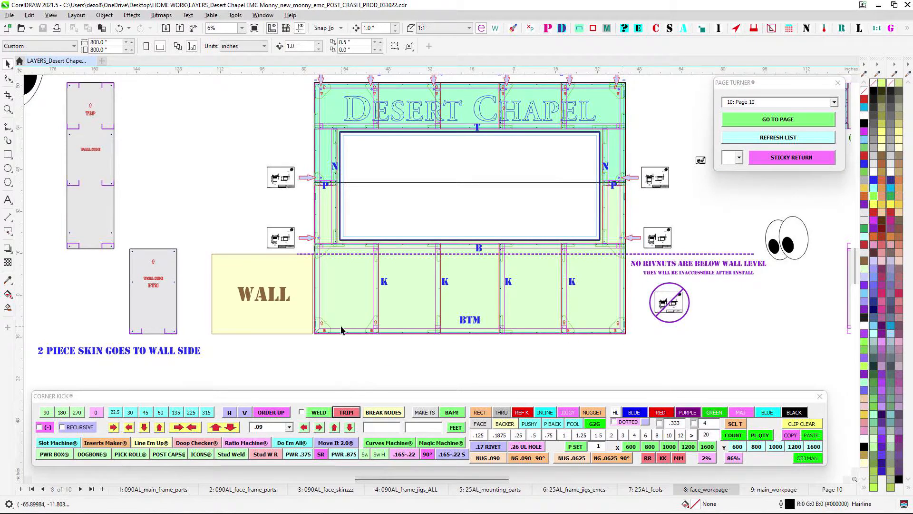
scroll(566, 229, "up", 1)
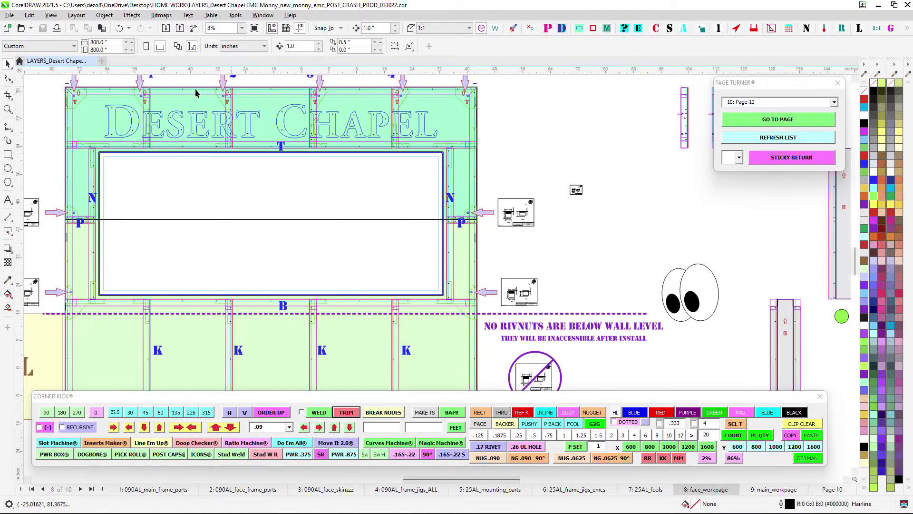
Survey the separate frame members, the side section and the side skins laid out beside the front elevation.
scroll(249, 237, "down", 1)
left_click_drag(253, 236, 481, 247)
scroll(379, 259, "down", 5)
left_click_drag(423, 268, 369, 297)
scroll(356, 146, "up", 4)
scroll(508, 238, "down", 1)
left_click_drag(505, 249, 338, 222)
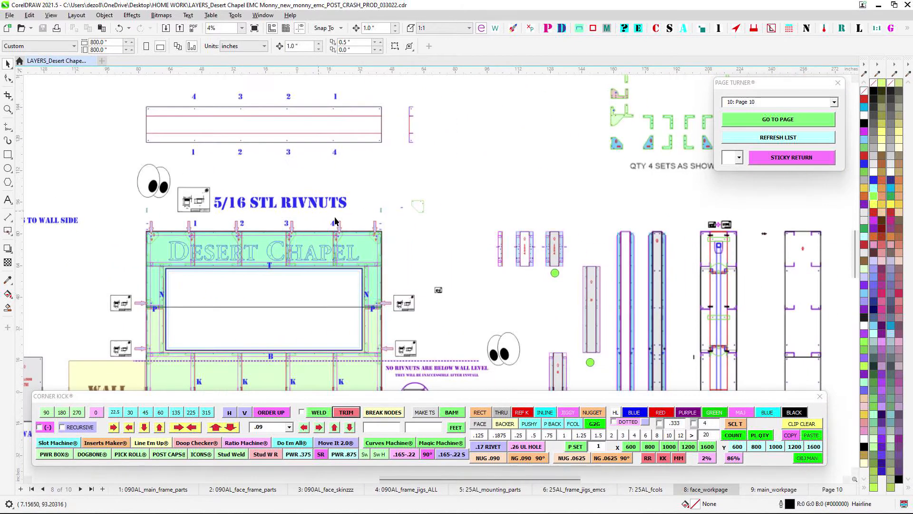
left_click_drag(628, 302, 445, 237)
left_click_drag(639, 209, 488, 221)
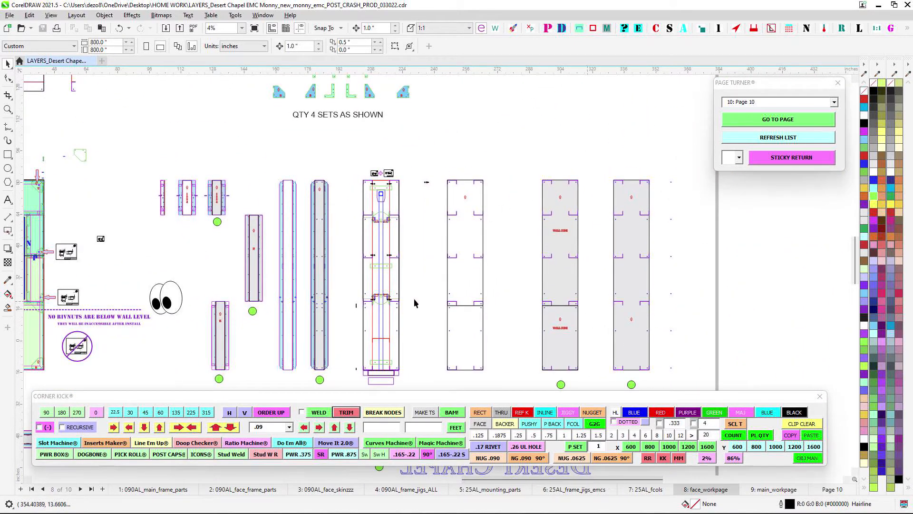
left_click_drag(414, 298, 728, 258)
scroll(471, 190, "down", 2)
left_click_drag(465, 210, 445, 222)
scroll(494, 192, "up", 1)
scroll(521, 198, "up", 2)
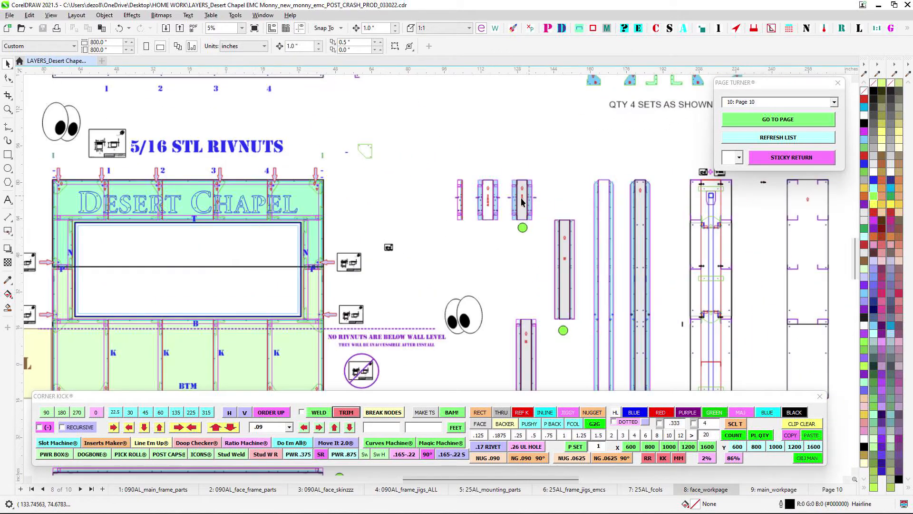
Compare header uprights 1 to 4 behind the Desert Chapel letters with the detached frame part marked 1 2 3 4.
left_click_drag(236, 214, 376, 211)
scroll(376, 212, "up", 1)
scroll(376, 214, "up", 5)
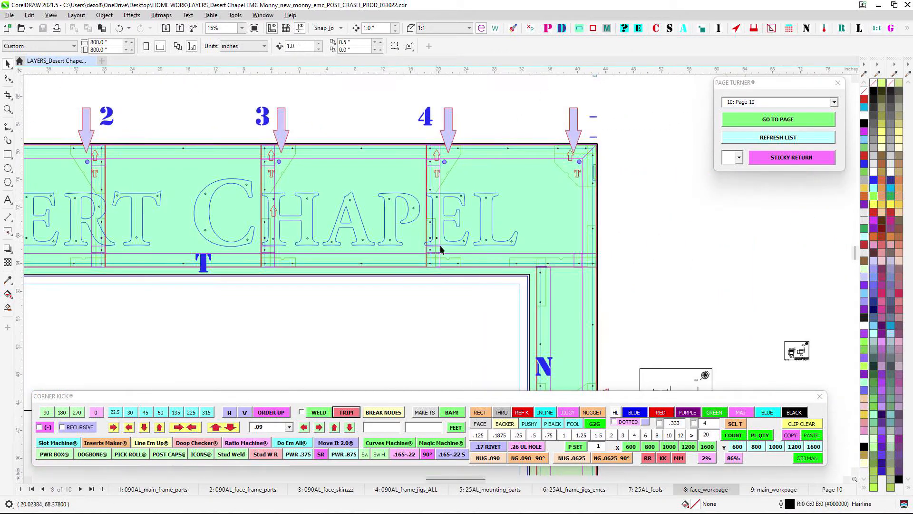
left_click_drag(216, 218, 445, 208)
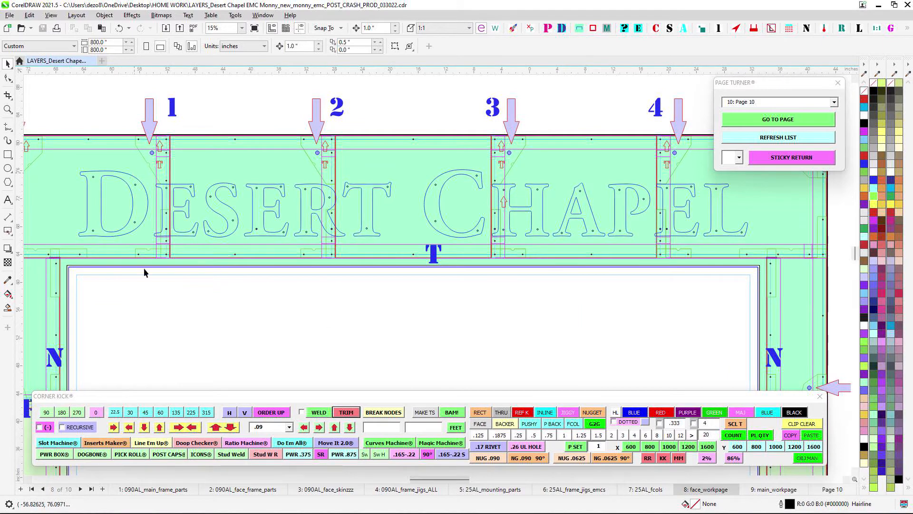
scroll(217, 240, "down", 2)
left_click_drag(222, 244, 51, 253)
left_click_drag(597, 227, 147, 229)
scroll(426, 216, "up", 5)
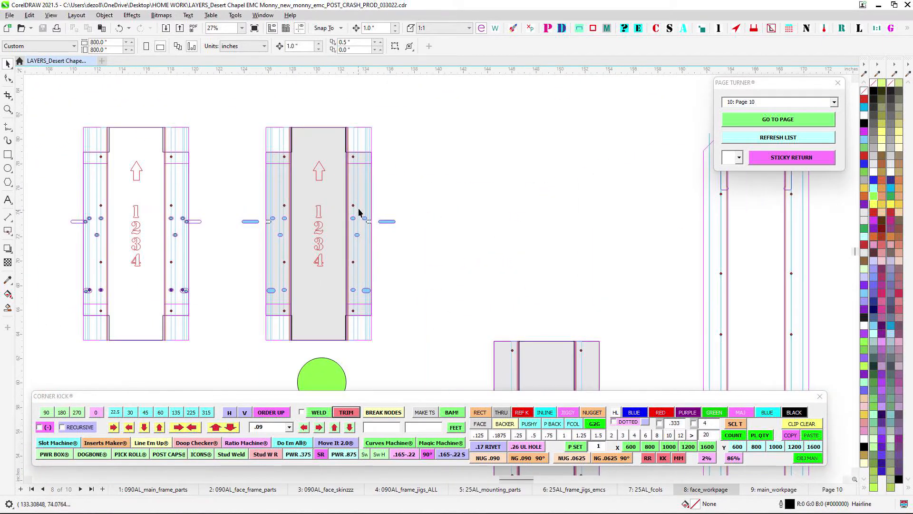
scroll(418, 273, "down", 2)
scroll(364, 246, "up", 2)
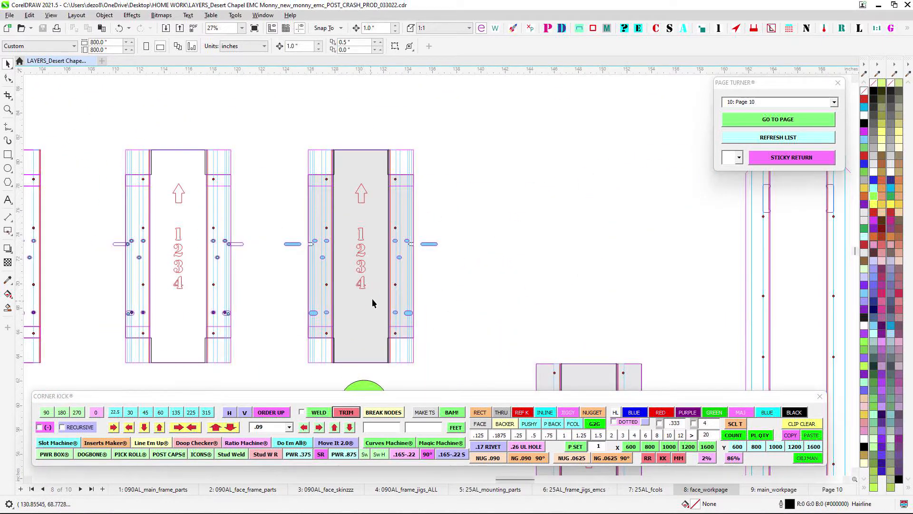
Recheck the upright and rivnut positions along the header of the front elevation.
scroll(364, 224, "down", 2)
left_click_drag(191, 224, 759, 209)
left_click_drag(355, 215, 743, 199)
scroll(281, 170, "down", 2)
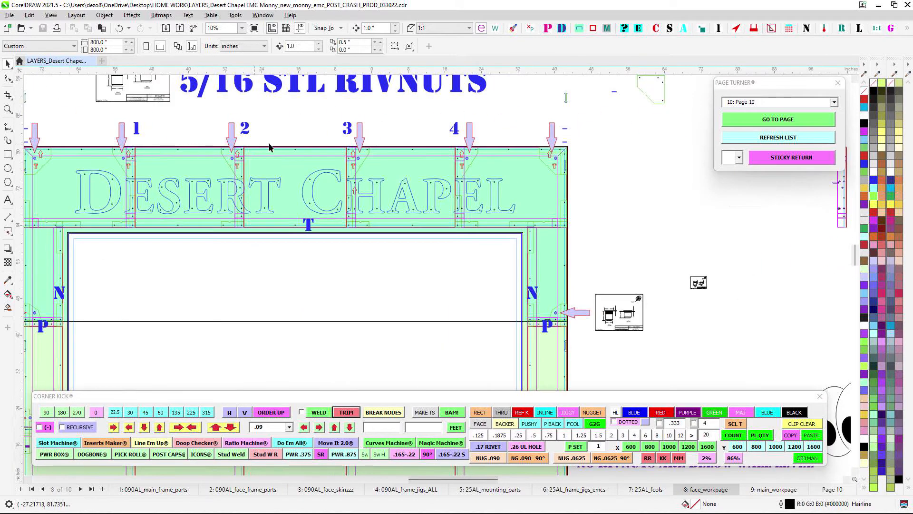
scroll(469, 184, "up", 2)
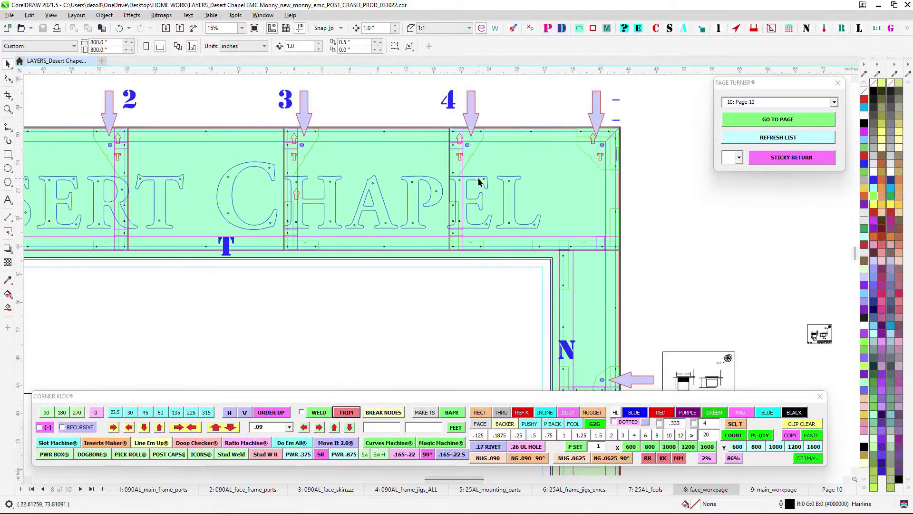
scroll(492, 214, "down", 3)
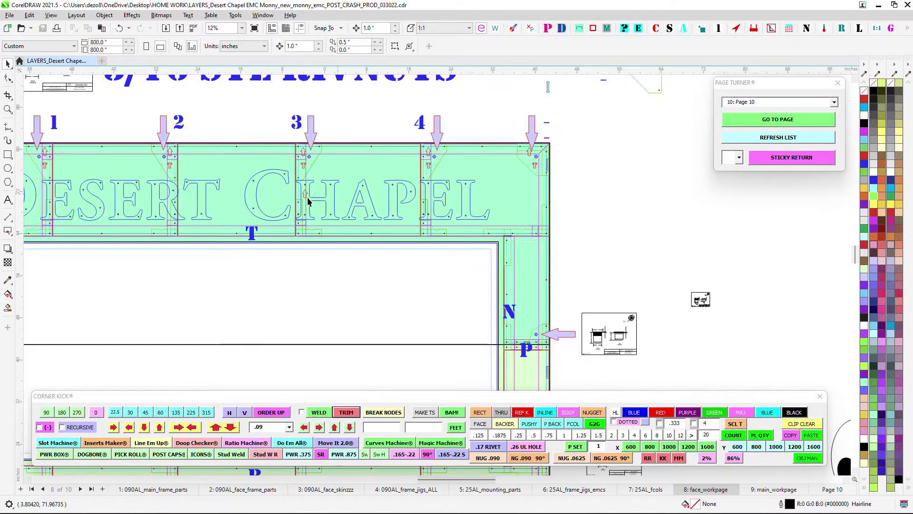
Review the side rivnut callouts above the wall level line against the whole front elevation.
left_click_drag(542, 231, 453, 182)
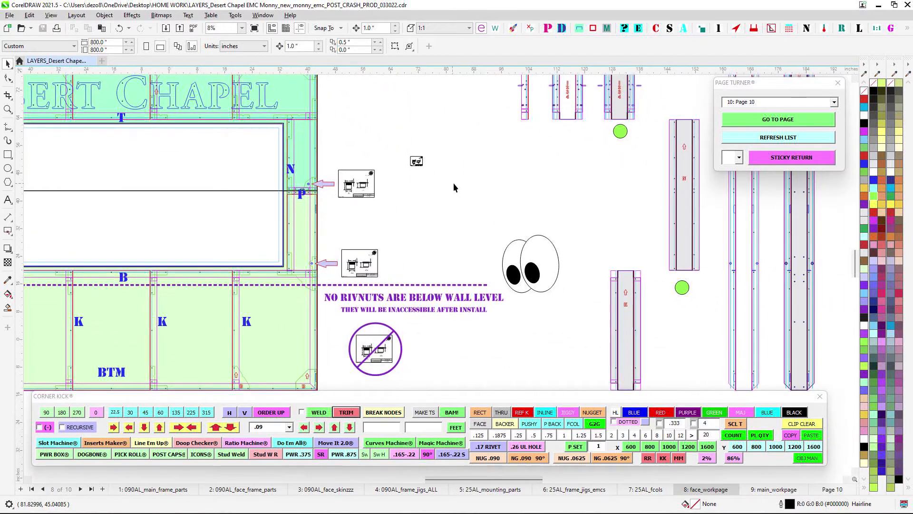
left_click_drag(470, 242, 569, 239)
scroll(566, 218, "down", 2)
scroll(569, 239, "up", 1)
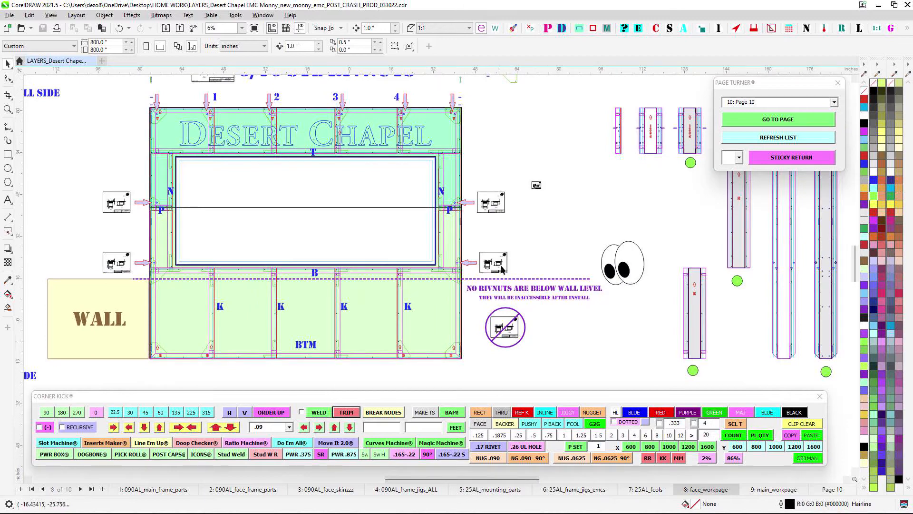
scroll(481, 222, "down", 2)
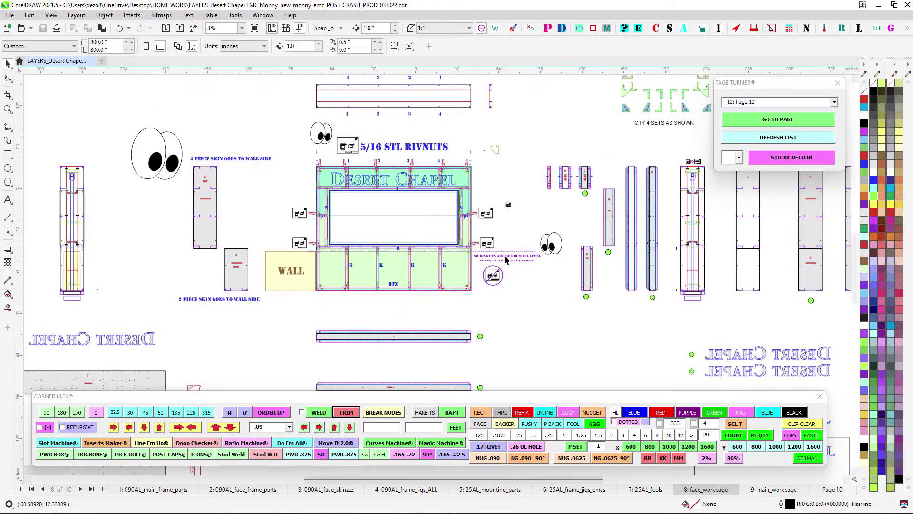
Examine the face skins and the mirrored Desert Chapel lettering below the elevation, and survey the rest of the layout.
scroll(505, 253, "down", 1)
left_click_drag(539, 289, 442, 192)
left_click_drag(445, 284, 450, 347)
scroll(252, 281, "up", 1)
scroll(580, 285, "down", 2)
scroll(304, 286, "up", 5)
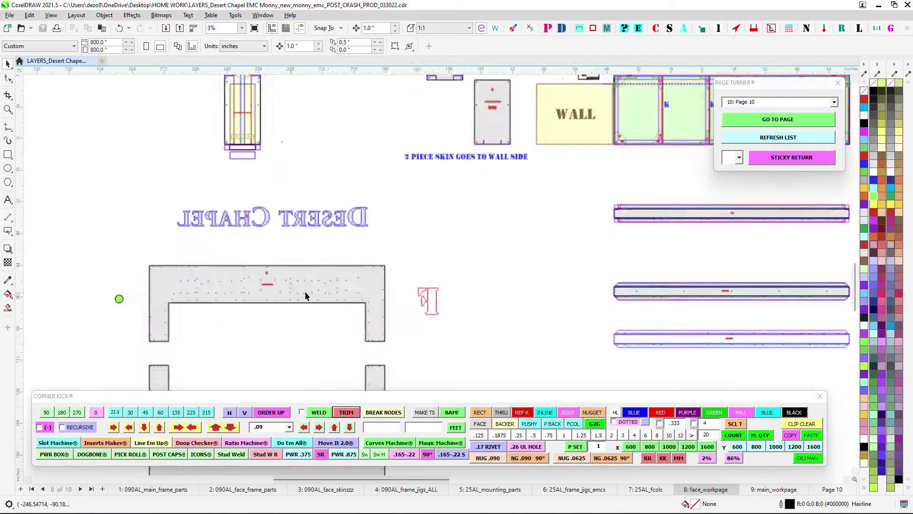
scroll(210, 285, "down", 1)
scroll(388, 247, "down", 2)
scroll(642, 129, "up", 2)
left_click_drag(642, 129, 584, 194)
scroll(584, 194, "up", 1)
left_click_drag(138, 362, 410, 303)
left_click_drag(609, 98, 417, 248)
scroll(580, 254, "down", 2)
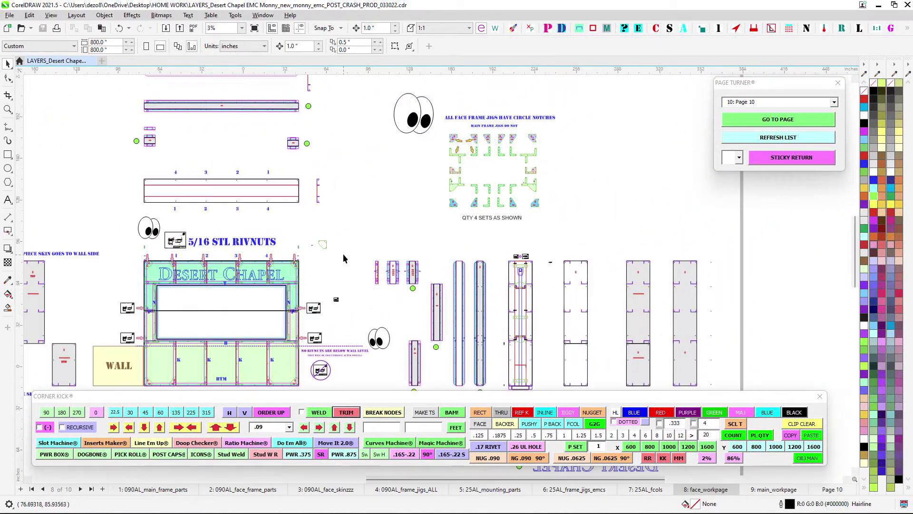
Inspect the long B and BTM frame members laid out below the front elevation.
left_click_drag(580, 255, 533, 76)
scroll(561, 224, "up", 1)
scroll(358, 288, "down", 1)
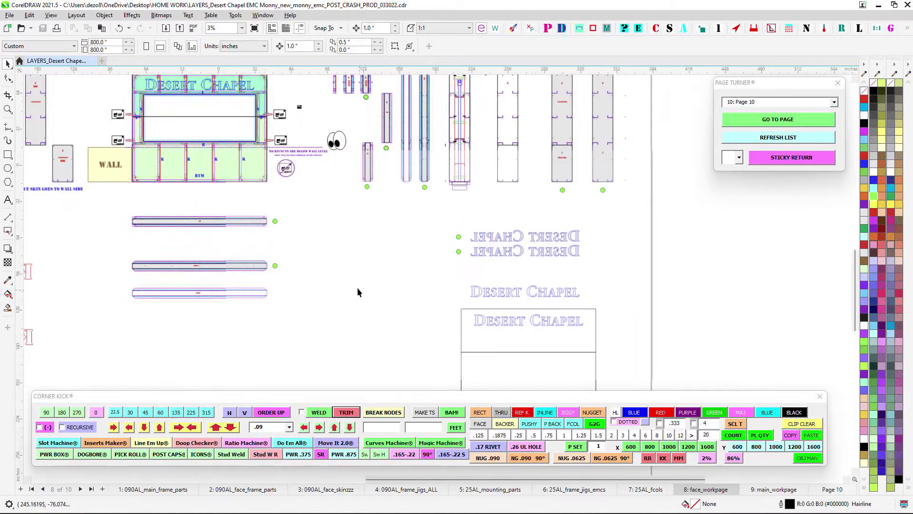
scroll(401, 280, "down", 1)
scroll(326, 206, "up", 5)
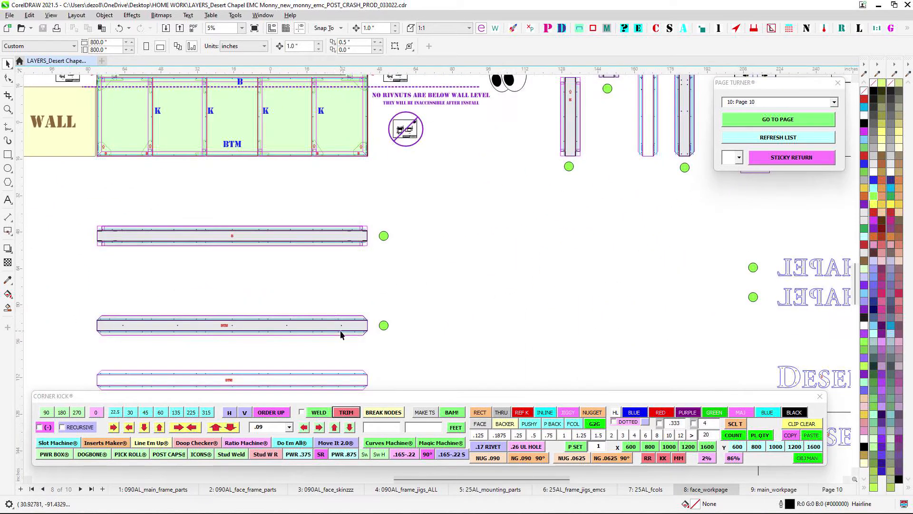
scroll(349, 320, "down", 3)
scroll(377, 305, "up", 1)
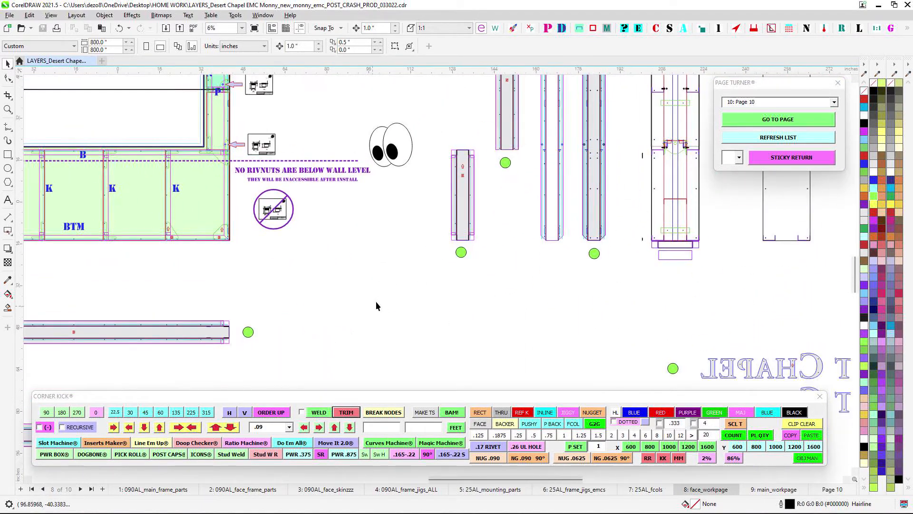
Match the detached N and K frame members to their labelled positions in the front elevation.
scroll(454, 195, "up", 2)
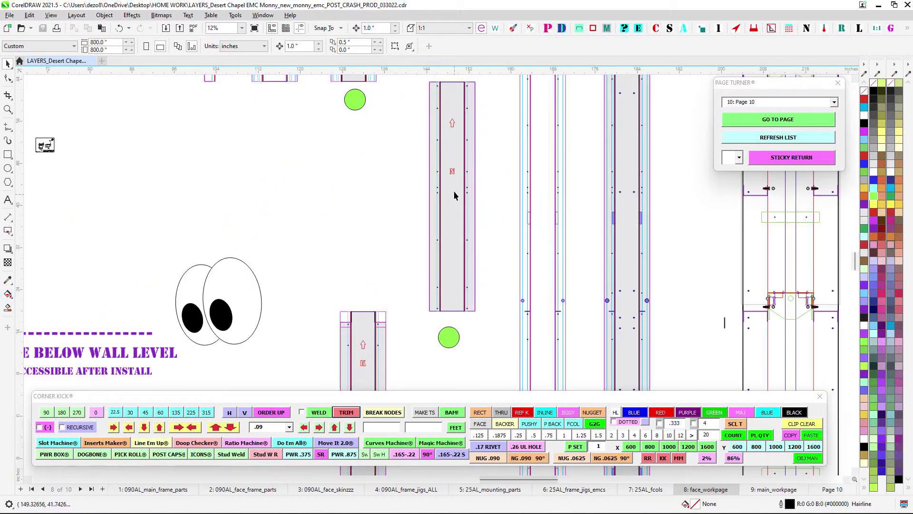
scroll(575, 228, "down", 1)
scroll(494, 280, "up", 1)
scroll(457, 312, "down", 3)
left_click_drag(143, 274, 538, 299)
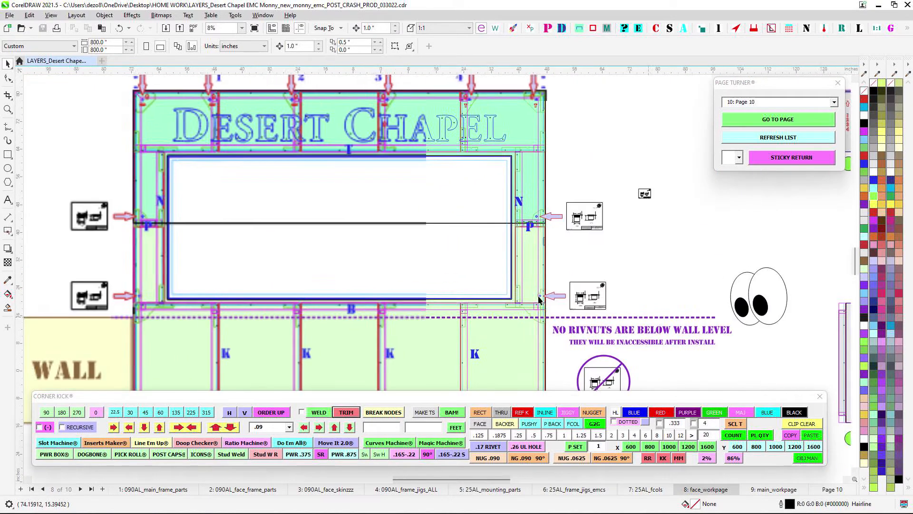
left_click_drag(445, 332, 497, 227)
scroll(442, 252, "up", 2)
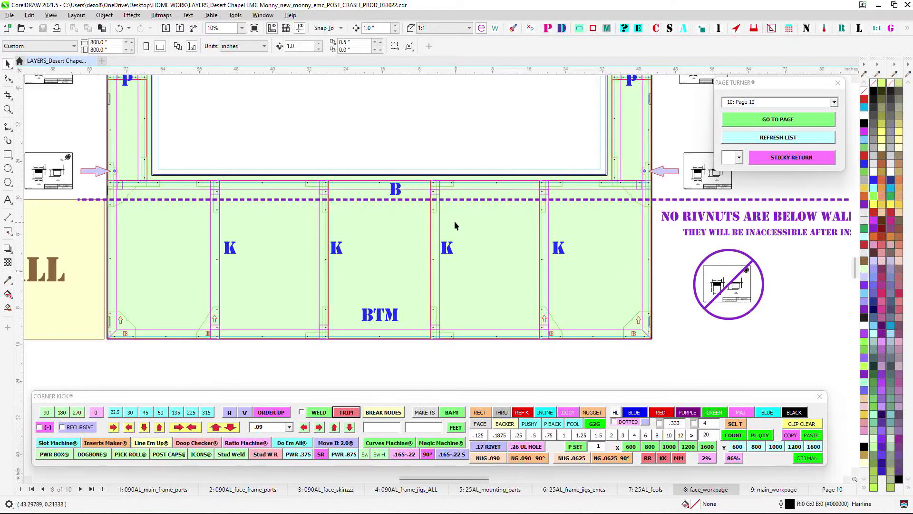
Inspect the K uprights between the B and BTM members below the wall level line.
scroll(455, 228, "up", 1)
scroll(185, 250, "down", 2)
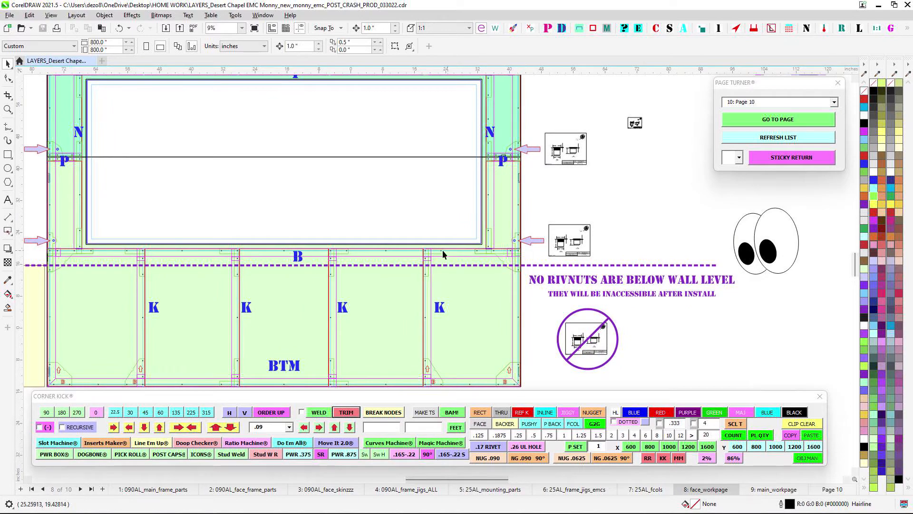
left_click_drag(413, 285, 458, 227)
scroll(324, 323, "up", 1)
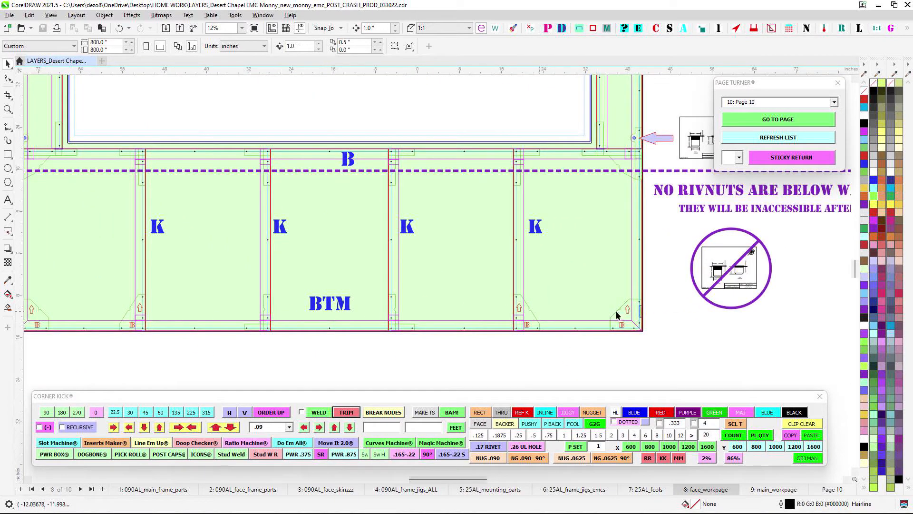
scroll(267, 142, "up", 1)
left_click_drag(309, 146, 383, 248)
scroll(384, 248, "down", 1)
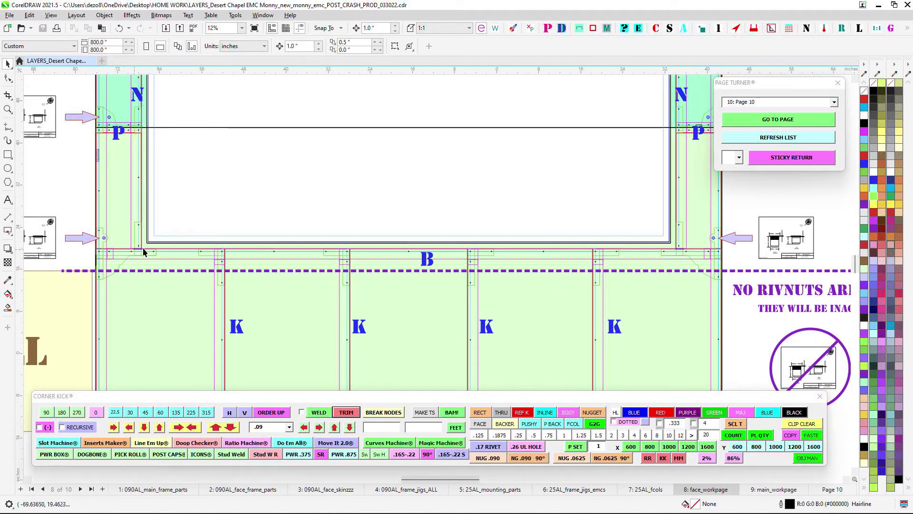
Trace the horizontal seam through the N and P joints on both sides of the opening, up to the lettered header.
scroll(554, 247, "up", 4)
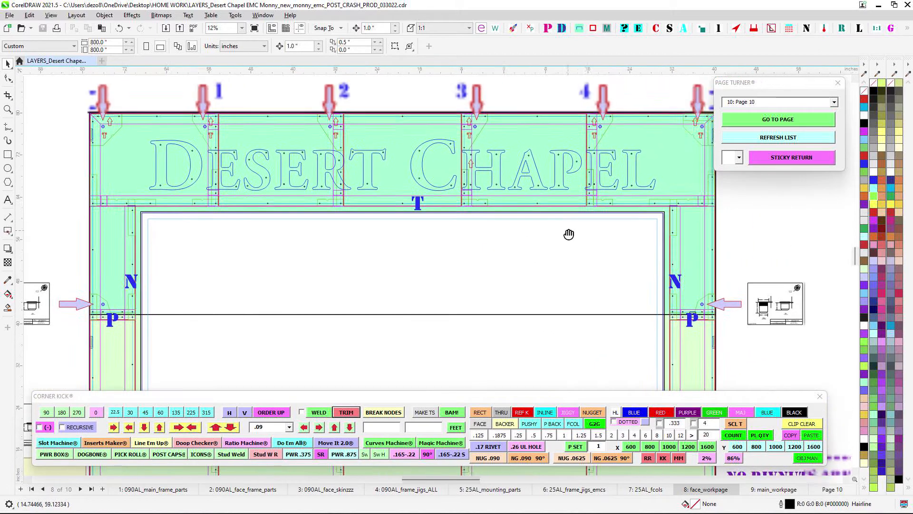
scroll(137, 218, "down", 2)
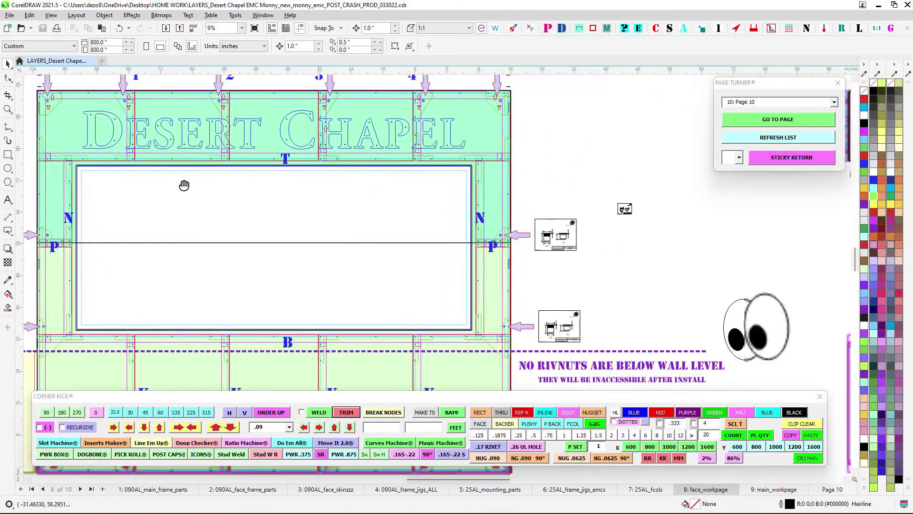
scroll(481, 199, "up", 2)
scroll(448, 263, "up", 2)
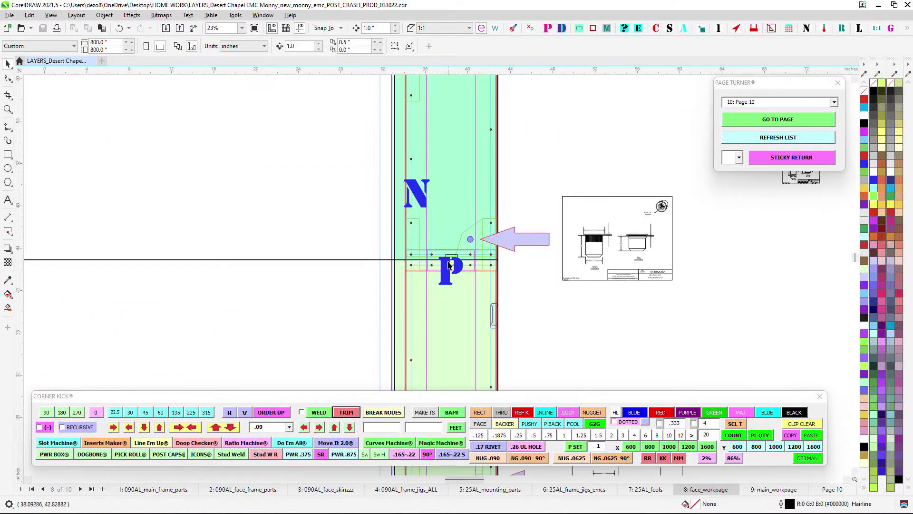
scroll(467, 268, "down", 1)
left_click_drag(161, 275, 545, 261)
scroll(545, 261, "down", 1)
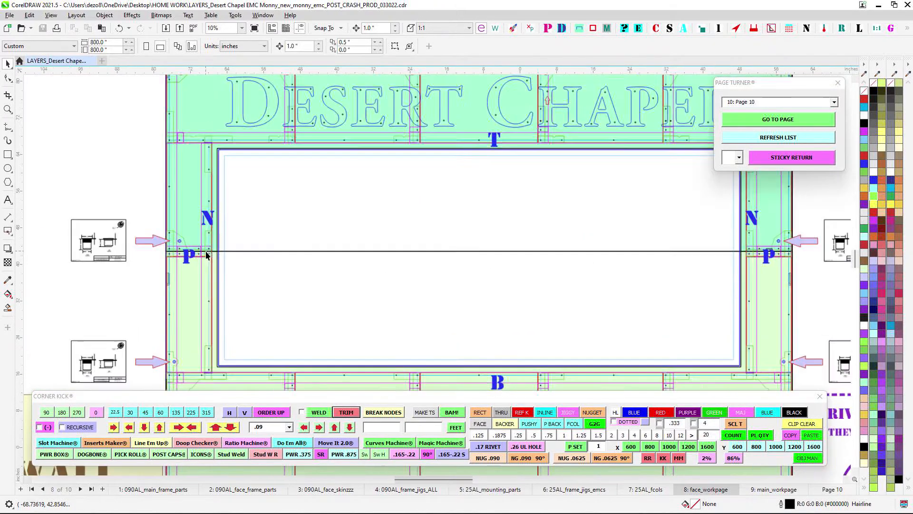
scroll(205, 255, "up", 1)
scroll(193, 248, "down", 1)
scroll(233, 259, "down", 2)
scroll(329, 251, "up", 1)
left_click_drag(459, 198, 493, 243)
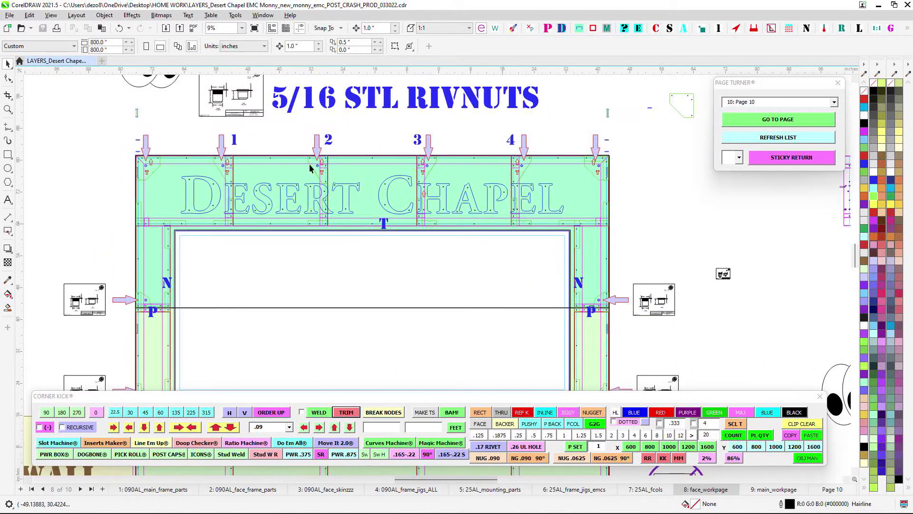
Review the lower bays against the wall level line and the no-rivnuts note beside the front elevation.
scroll(338, 245, "down", 1)
scroll(321, 290, "down", 1)
left_click_drag(467, 312, 347, 272)
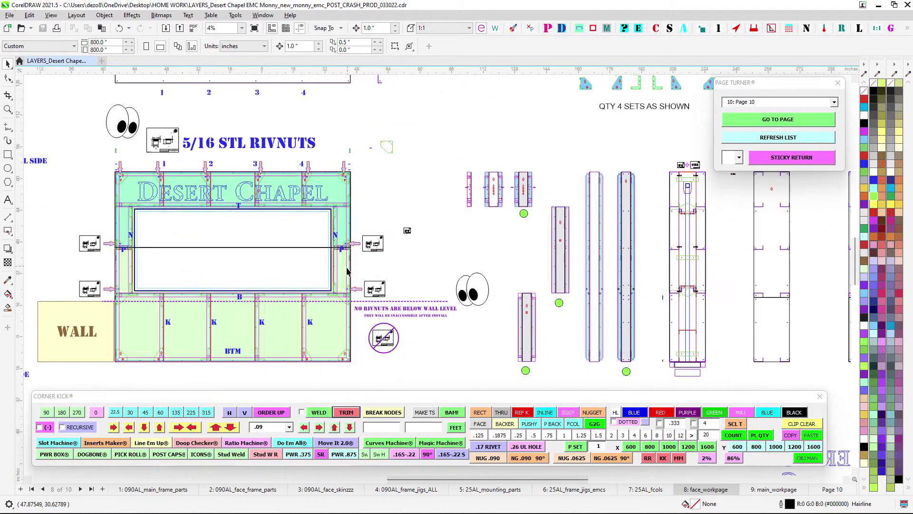
left_click_drag(330, 344, 379, 320)
scroll(349, 317, "up", 1)
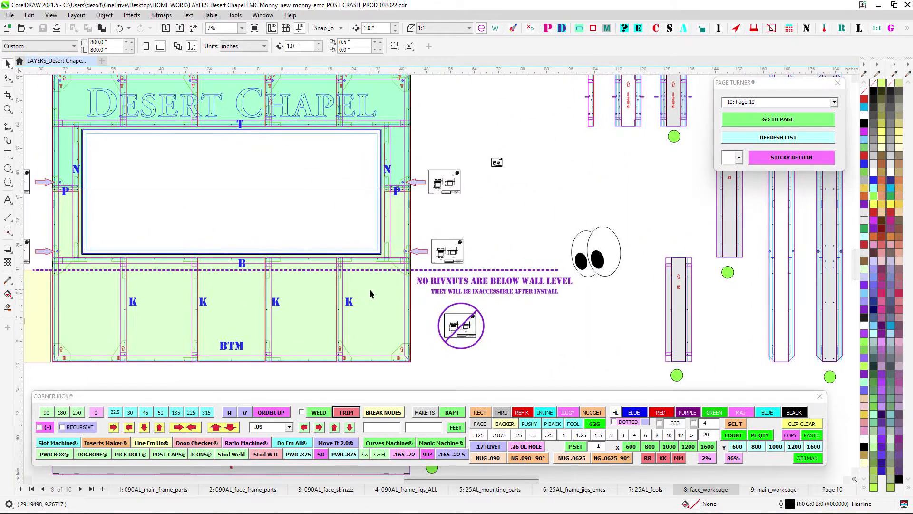
scroll(374, 288, "down", 1)
scroll(379, 273, "up", 1)
scroll(377, 272, "down", 1)
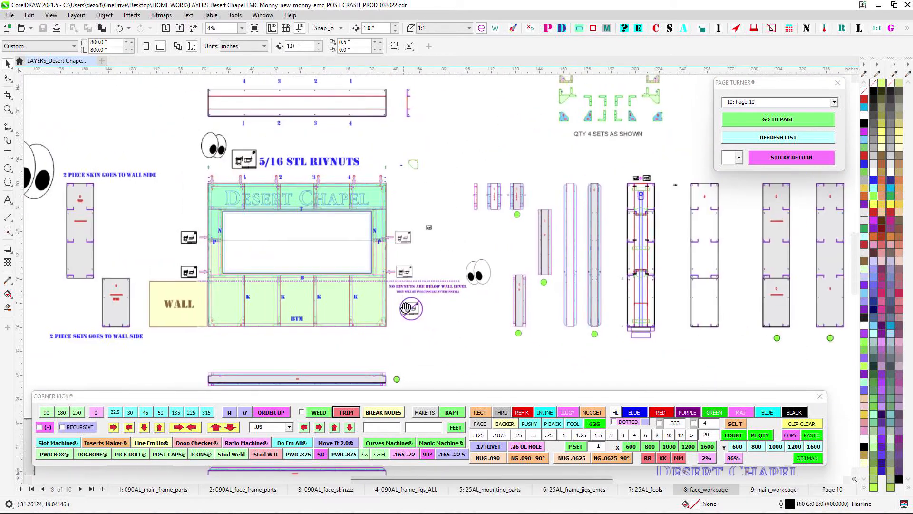
Survey the whole face layout, comparing the WALL block with the two-piece wall-side skins and the end view.
scroll(468, 332, "down", 1)
scroll(513, 364, "down", 1)
left_click_drag(578, 363, 553, 332)
scroll(506, 347, "up", 1)
scroll(550, 332, "down", 2)
left_click_drag(204, 332, 405, 330)
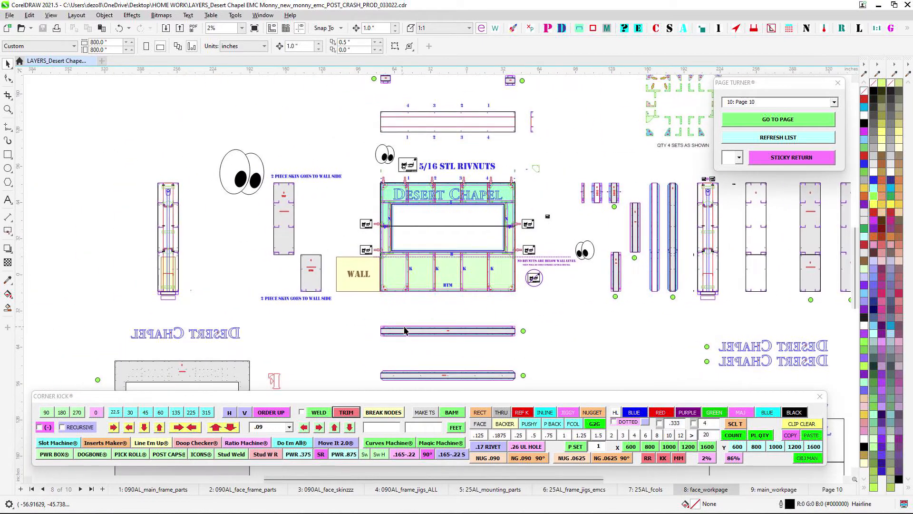
scroll(291, 199, "up", 2)
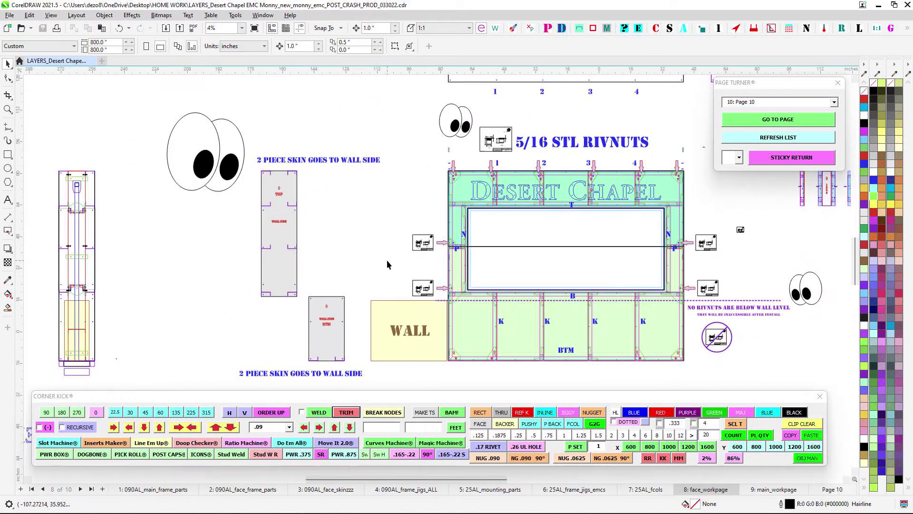
left_click_drag(388, 287, 372, 266)
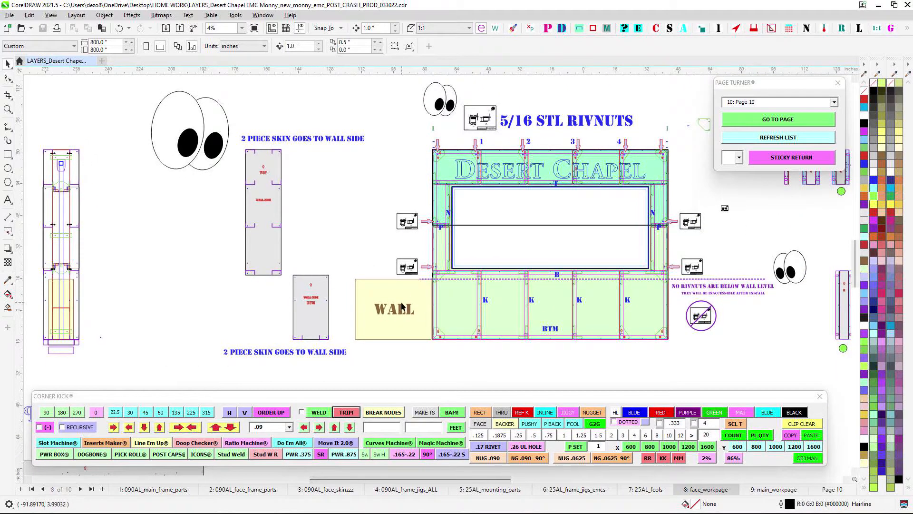
Open the main_workpage page and inspect where the WALL block meets the main frame just below position 3.
scroll(403, 309, "down", 2)
left_click_drag(511, 375, 325, 244)
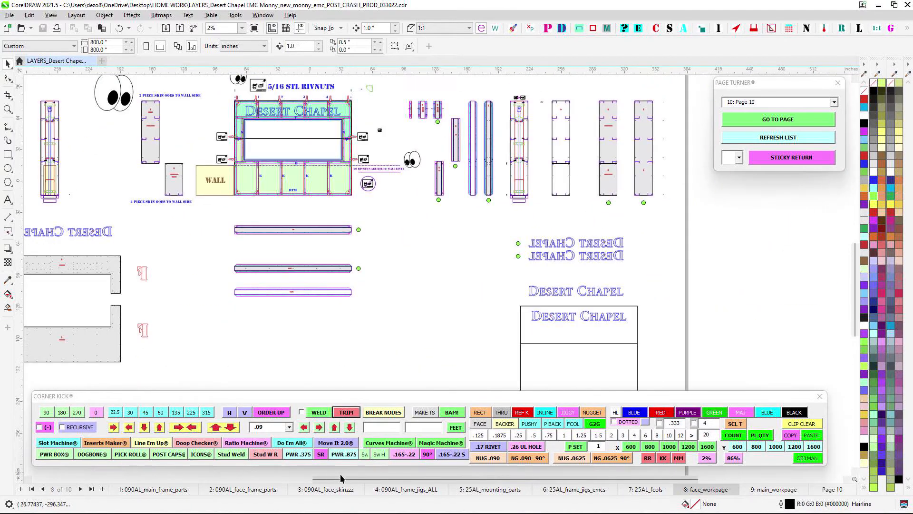
left_click(783, 491)
left_click_drag(462, 302, 326, 246)
scroll(405, 291, "up", 1)
scroll(499, 311, "down", 2)
left_click_drag(429, 320, 571, 367)
scroll(276, 153, "up", 8)
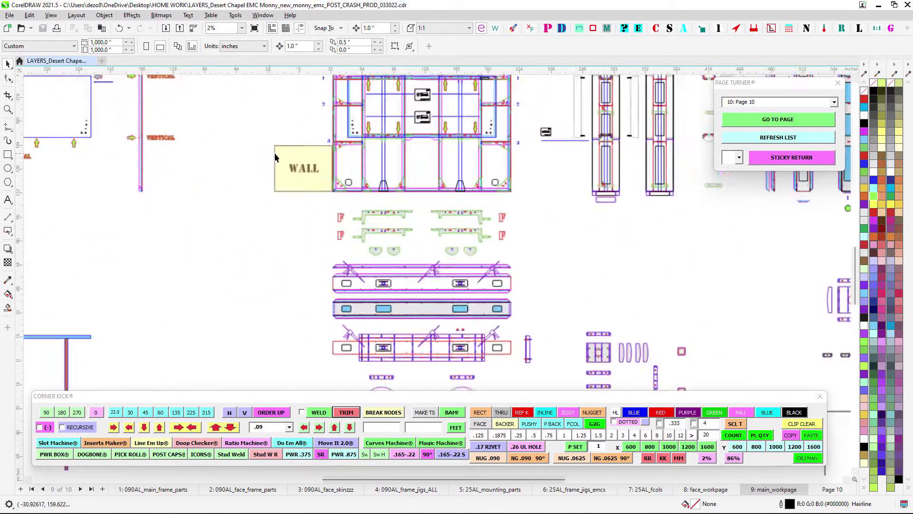
scroll(348, 124, "up", 2)
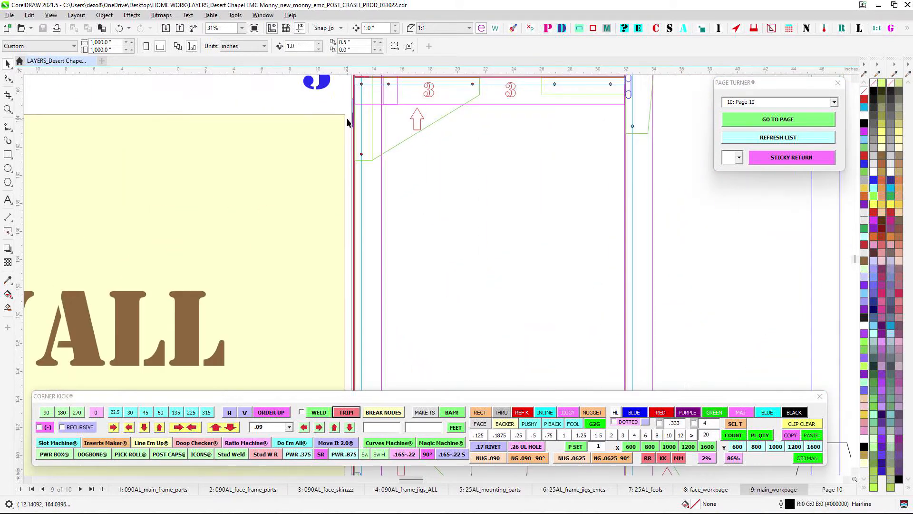
scroll(350, 124, "down", 3)
left_click_drag(354, 129, 347, 184)
scroll(347, 183, "down", 3)
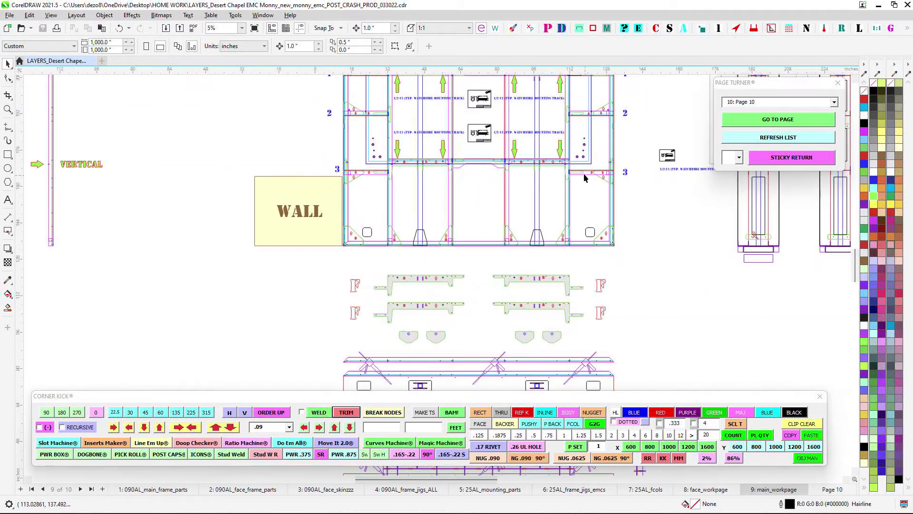
Compare the wall height with the numbered positions 2 and 3 on the main frame elevation.
scroll(470, 237, "up", 1)
scroll(471, 237, "down", 2)
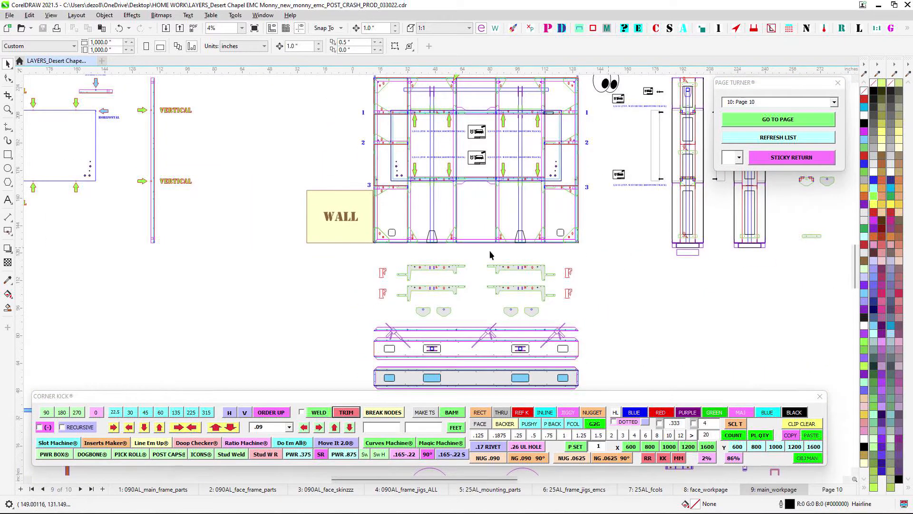
scroll(389, 203, "up", 2)
scroll(350, 197, "up", 2)
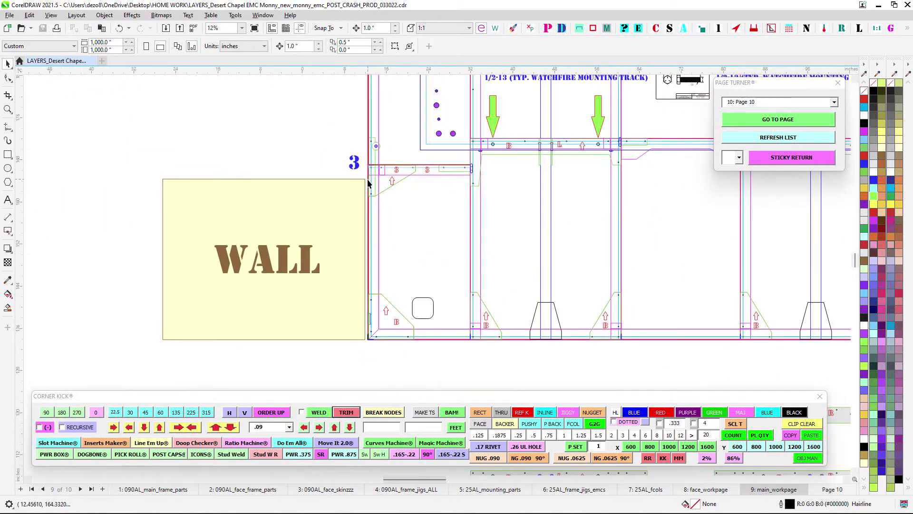
scroll(368, 184, "up", 1)
scroll(375, 324, "down", 6)
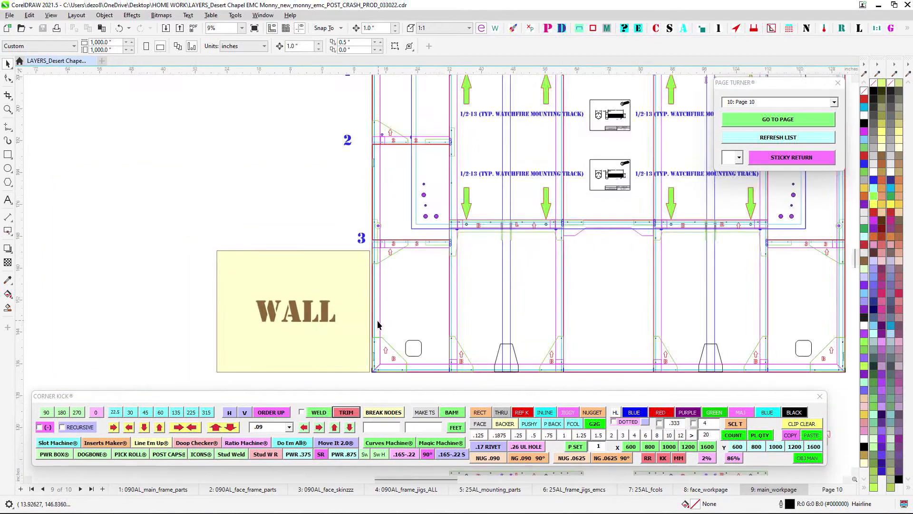
Return to the face_workpage page and inspect the wall outline inside the sign's end view.
left_click(706, 489)
scroll(281, 252, "up", 4)
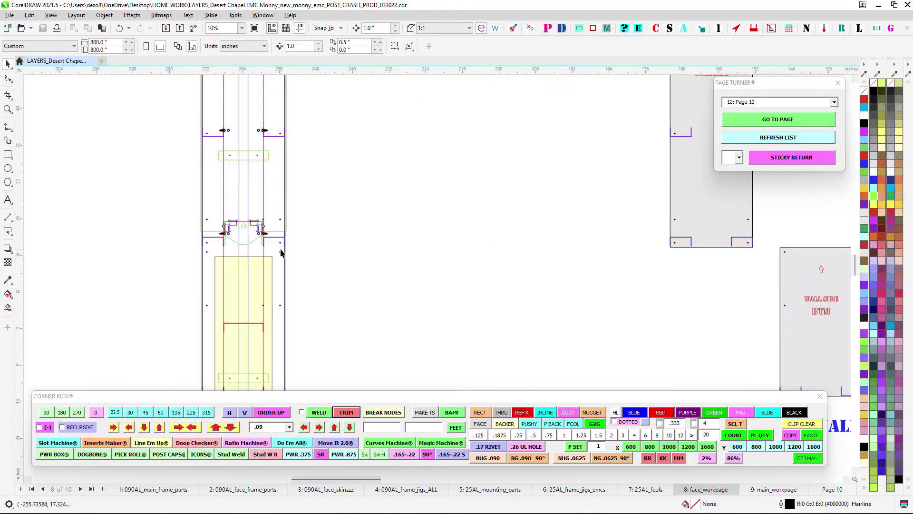
left_click_drag(265, 273, 389, 175)
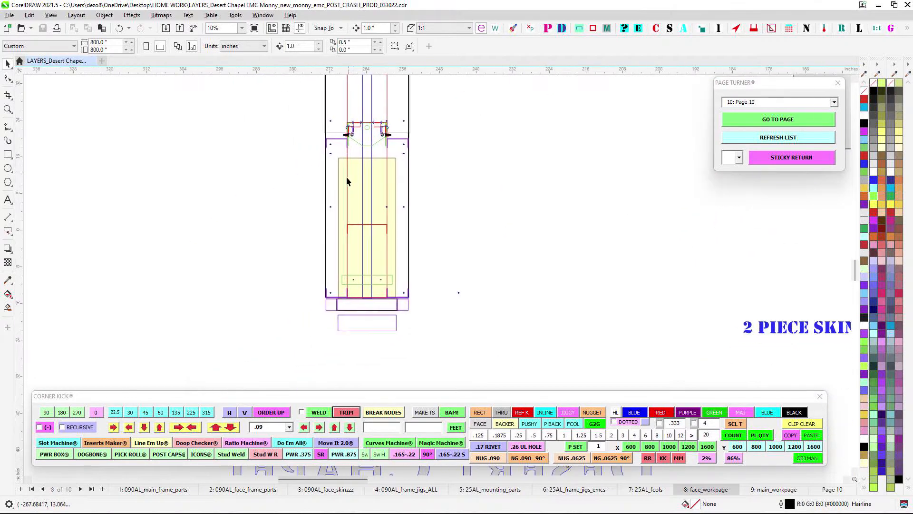
scroll(361, 169, "up", 2)
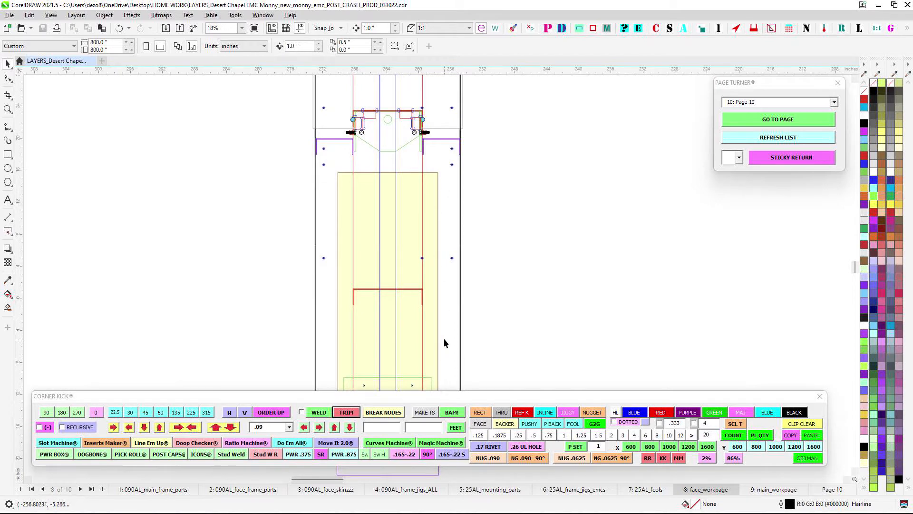
scroll(445, 340, "down", 2)
left_click_drag(477, 321, 190, 246)
left_click_drag(578, 234, 310, 256)
Examine the wall-side frame edge at the wall level line, select the light-blue nugget just above it, and clear the selection.
scroll(590, 233, "up", 6)
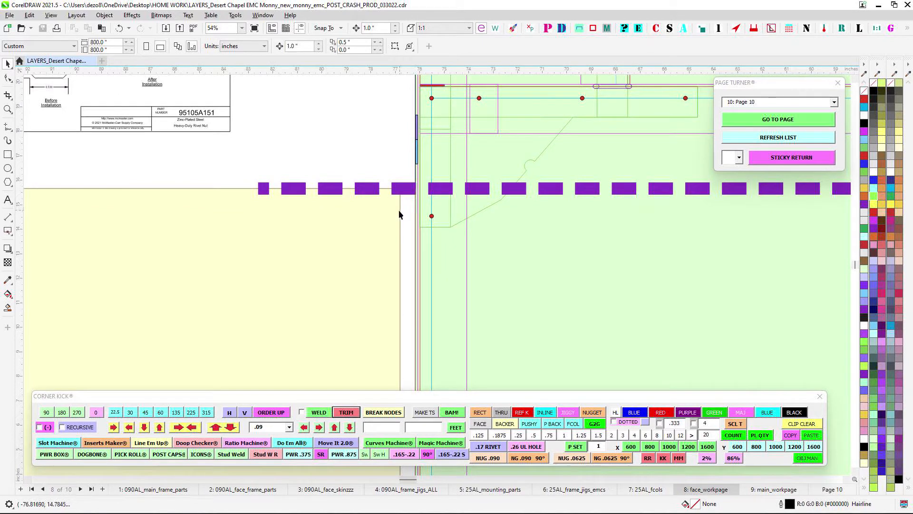
scroll(405, 214, "down", 4)
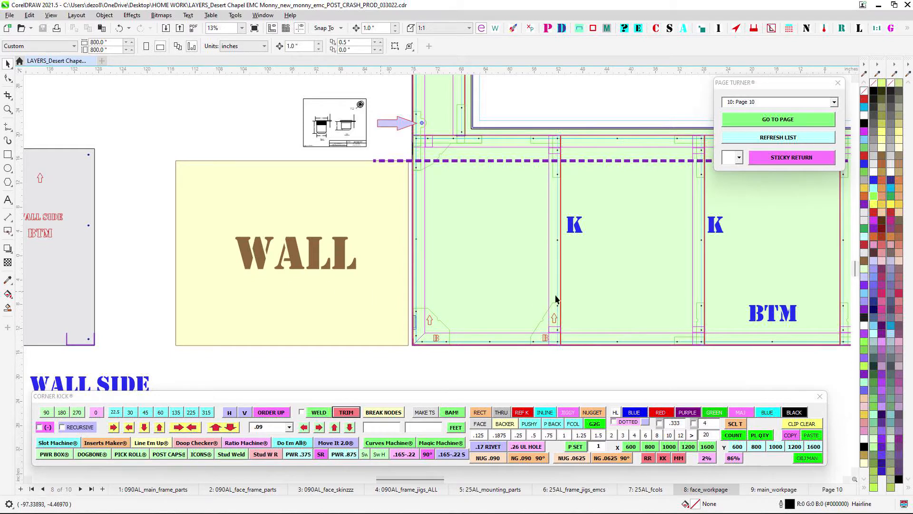
scroll(410, 171, "up", 1)
scroll(411, 175, "up", 7)
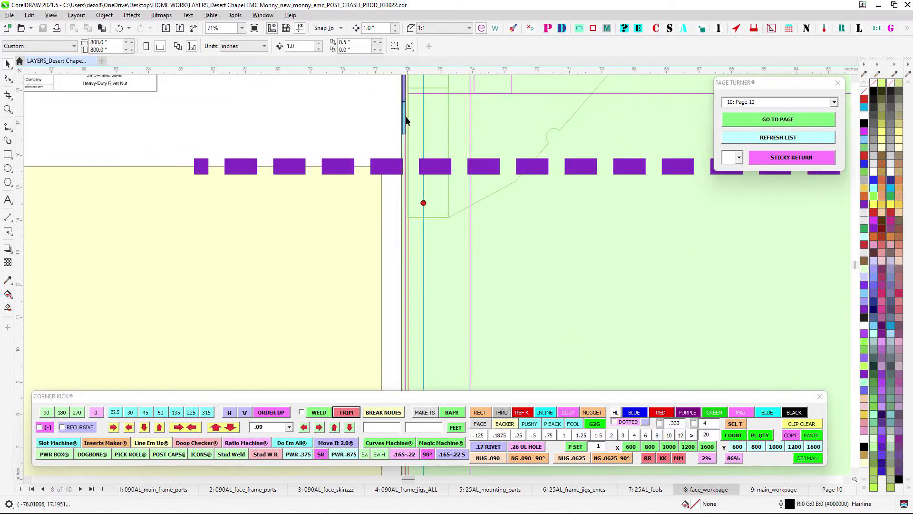
left_click(368, 204)
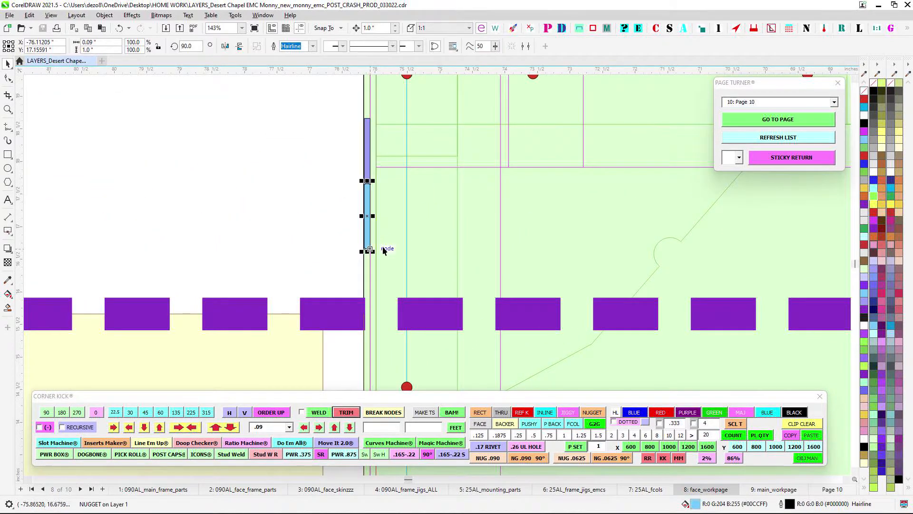
scroll(390, 252, "down", 7)
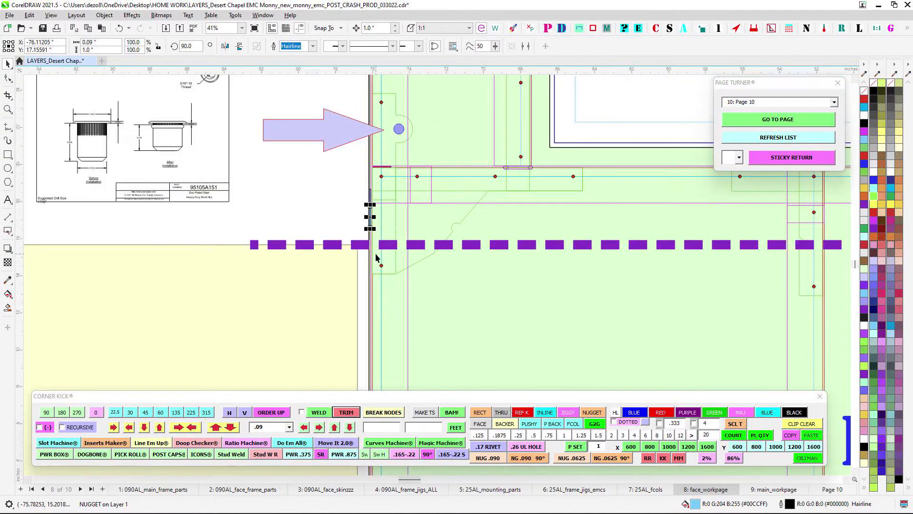
scroll(418, 216, "down", 2)
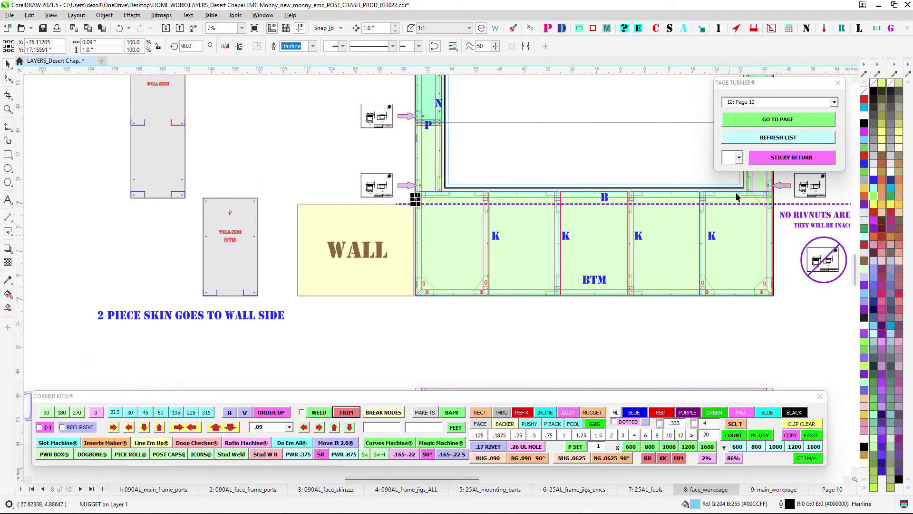
scroll(424, 218, "up", 2)
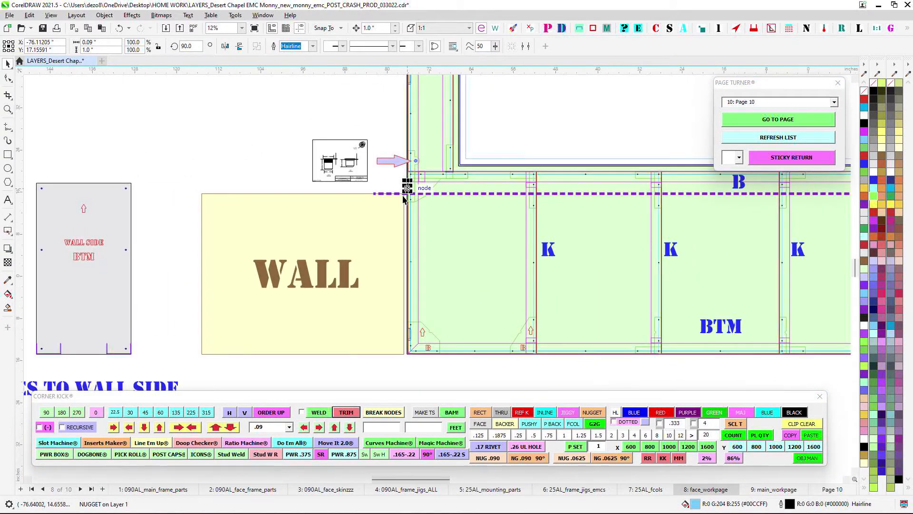
left_click(351, 185)
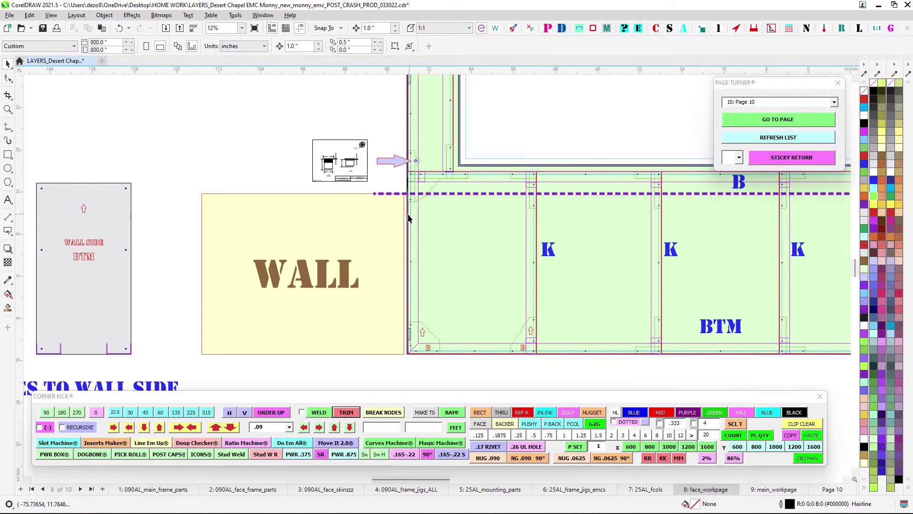
Review the front elevation's horizontal seam together with the wall-side TOP and BTM skins.
scroll(354, 228, "down", 2)
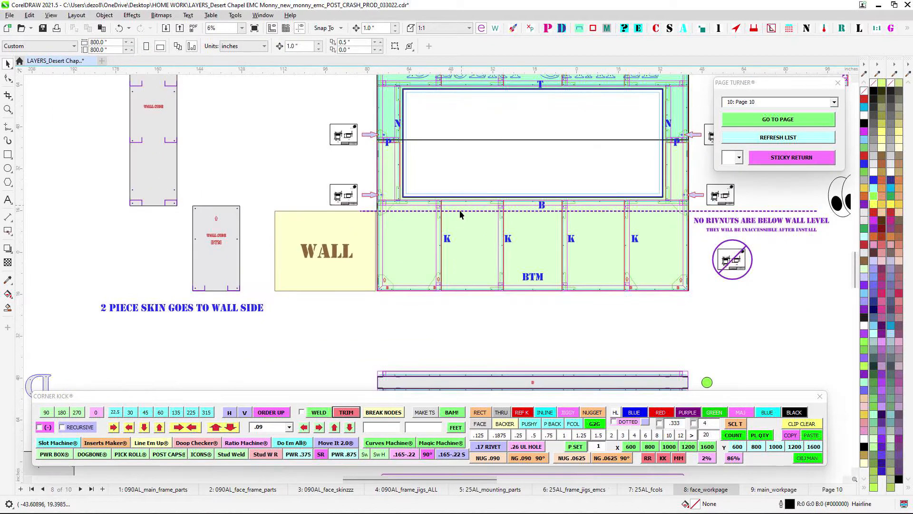
scroll(482, 169, "up", 1)
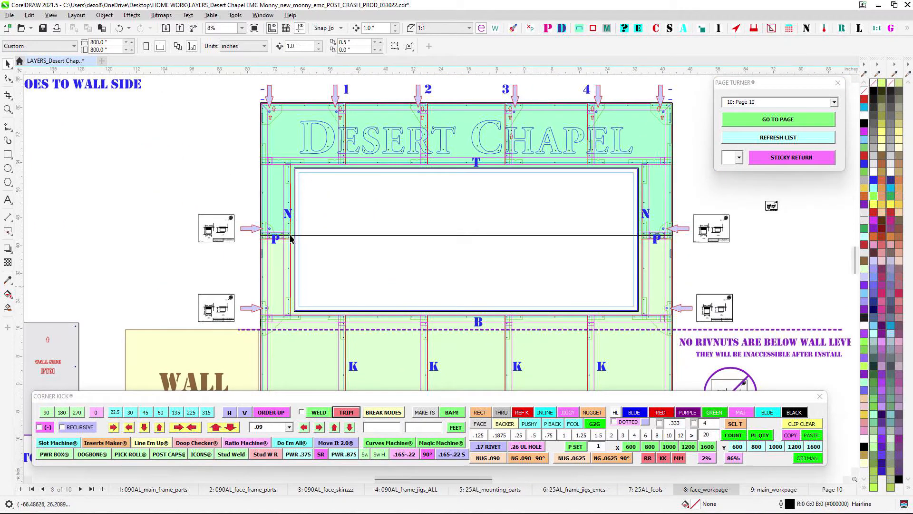
scroll(600, 237, "down", 2)
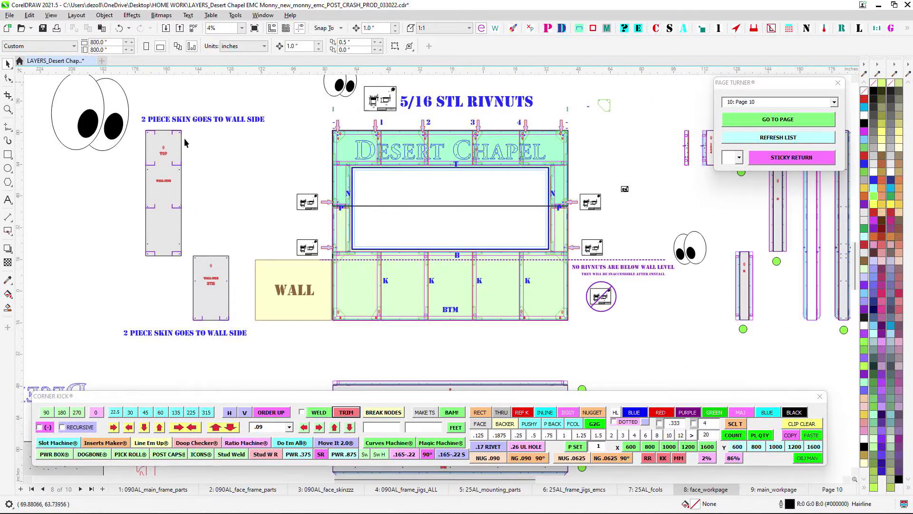
Examine the front elevation's rivnut callouts, the wall level line and the K sections below it beside the wall on the face_workpage page.
scroll(450, 203, "up", 1)
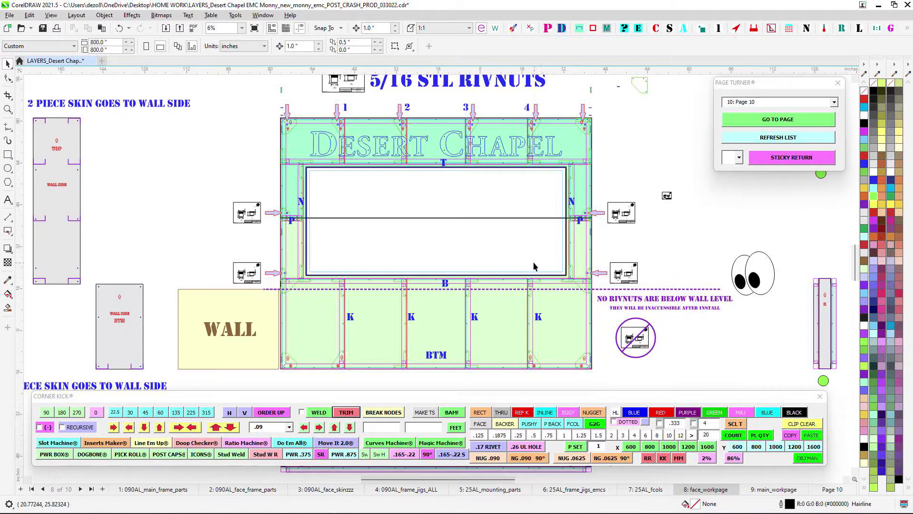
scroll(295, 255, "down", 3)
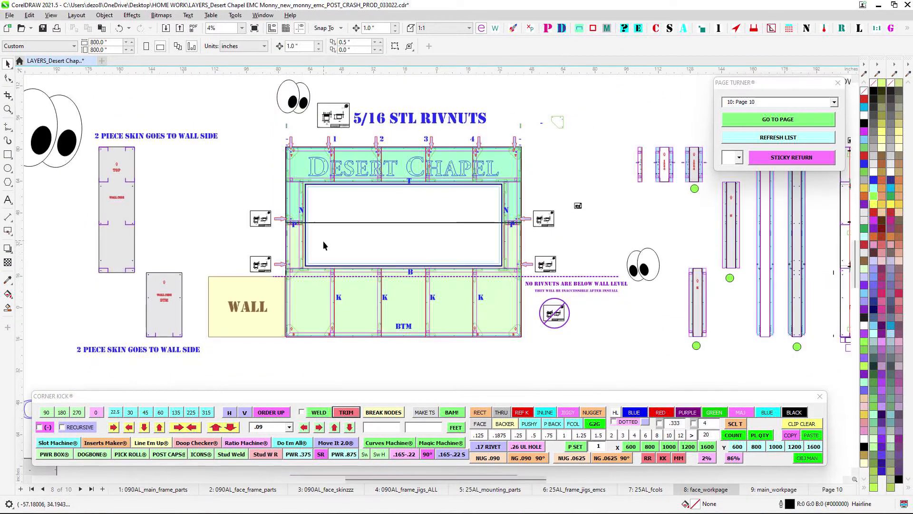
scroll(353, 304, "up", 2)
scroll(333, 229, "down", 3)
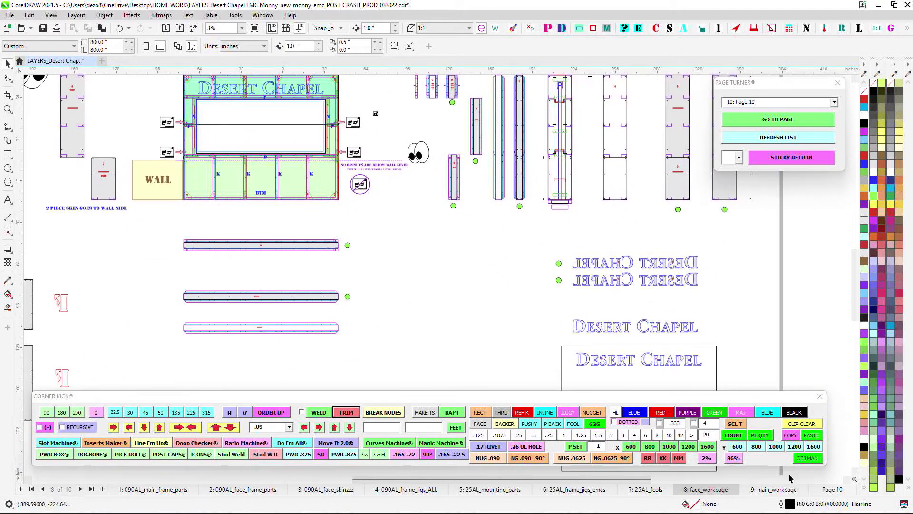
scroll(567, 366, "up", 4)
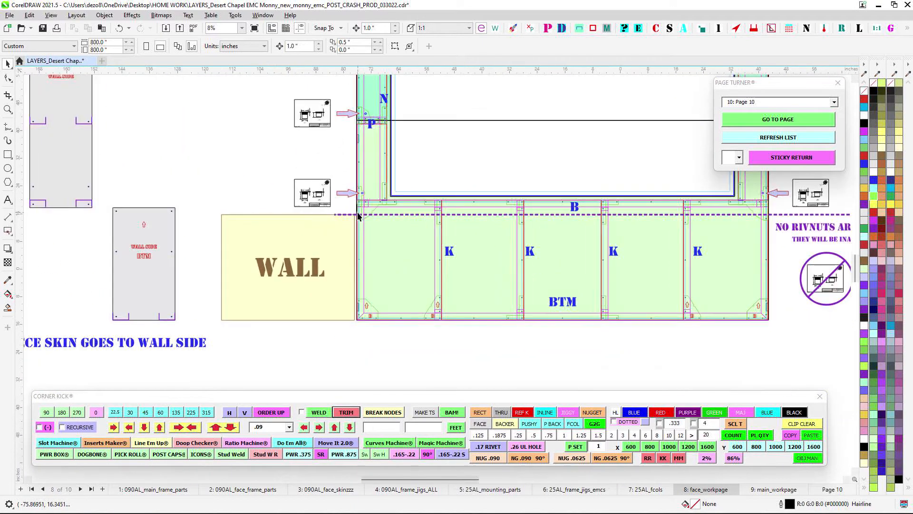
scroll(360, 217, "up", 2)
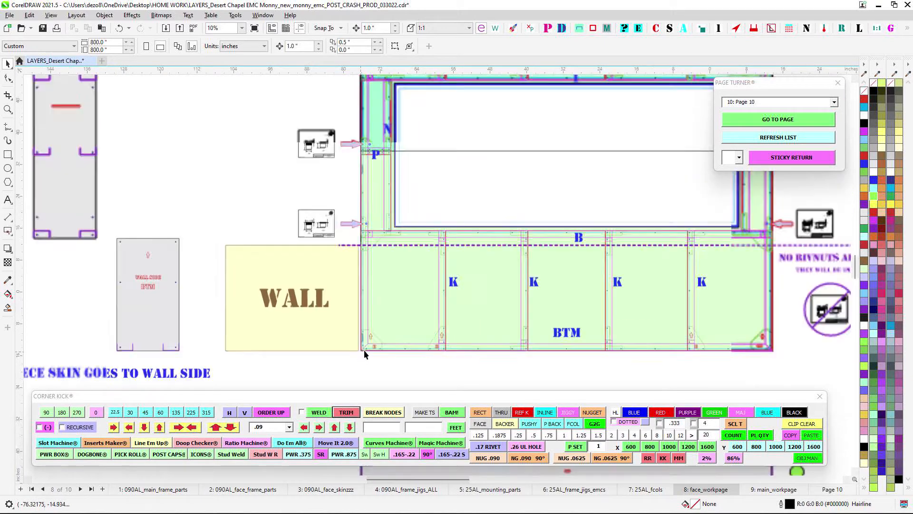
scroll(363, 350, "down", 1)
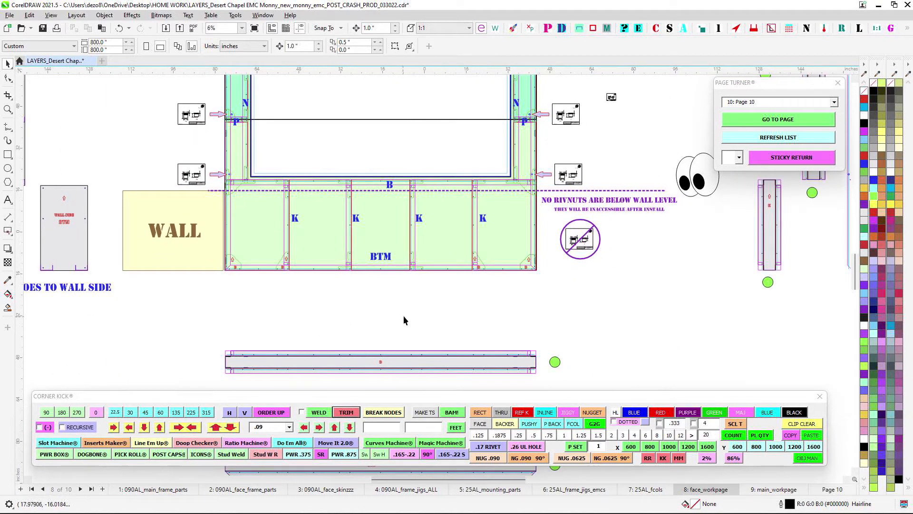
scroll(164, 222, "up", 2)
scroll(277, 278, "down", 2)
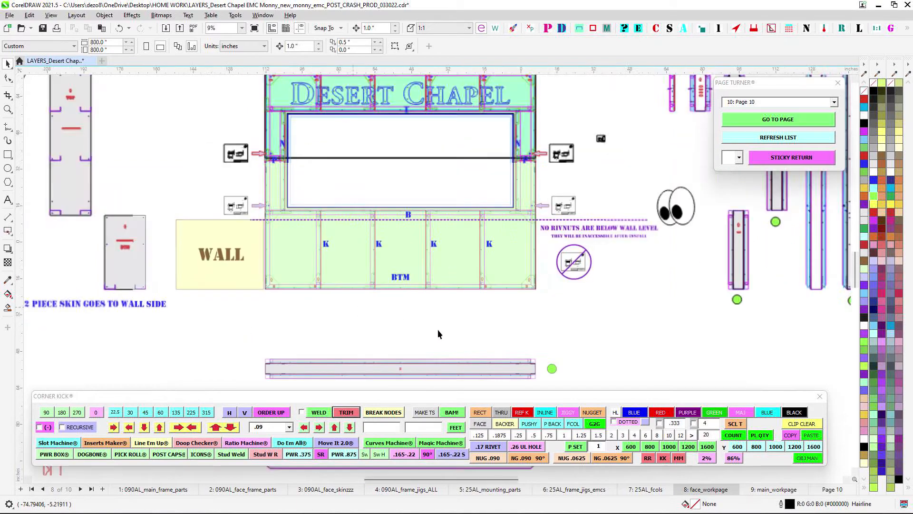
left_click_drag(438, 329, 294, 231)
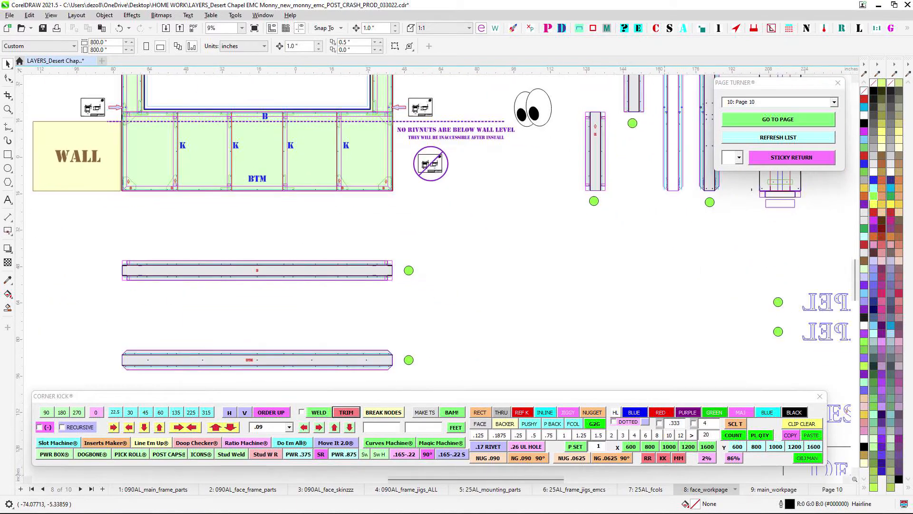
Go to the main_workpage page and inspect the main frame elevation beside the wall at the numbered positions 1 to 3.
left_click(768, 486)
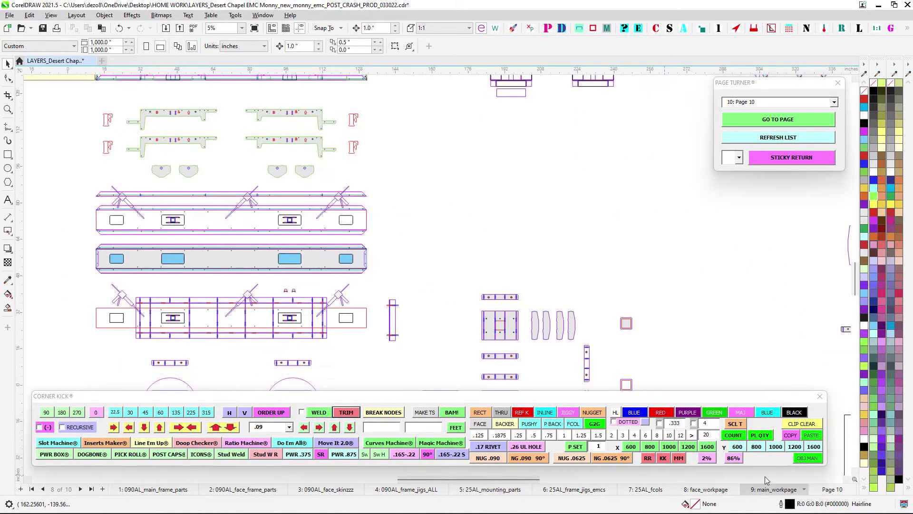
scroll(570, 214, "down", 3)
left_click_drag(548, 179, 512, 277)
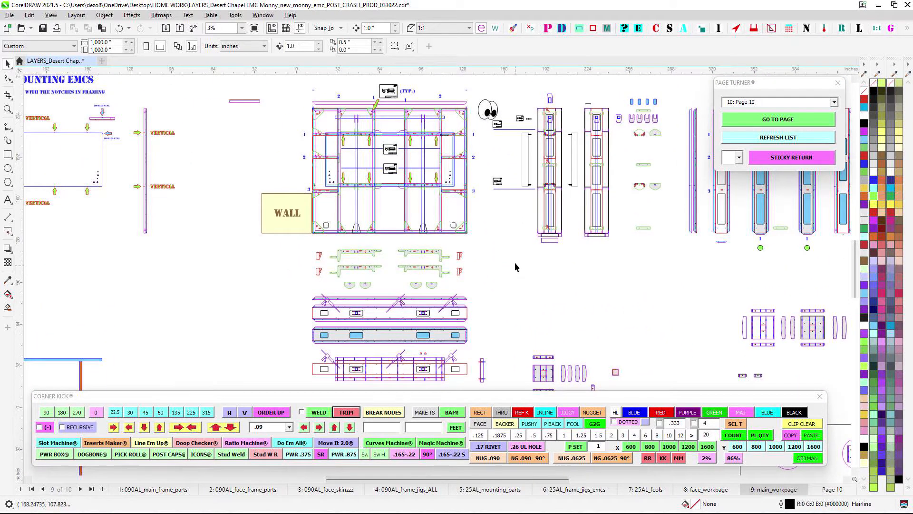
scroll(518, 265, "up", 1)
left_click_drag(520, 324, 558, 227)
scroll(558, 227, "up", 3)
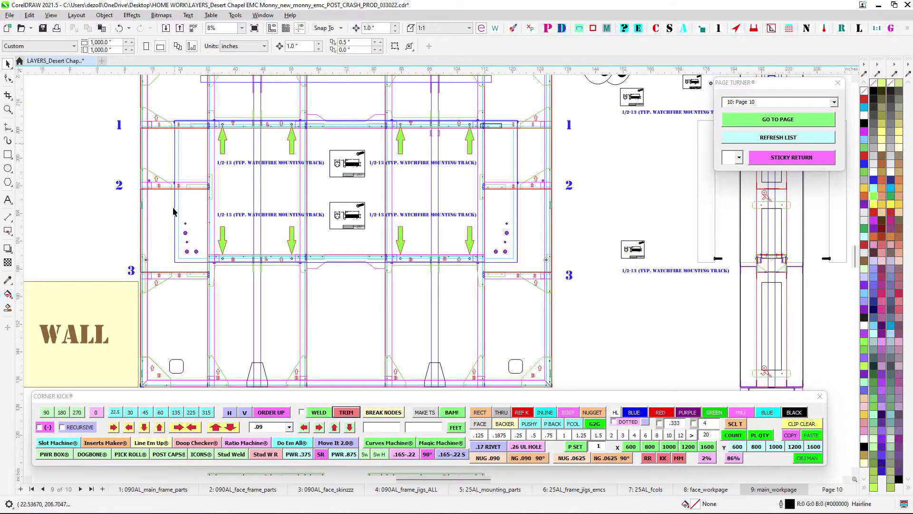
scroll(469, 156, "down", 4)
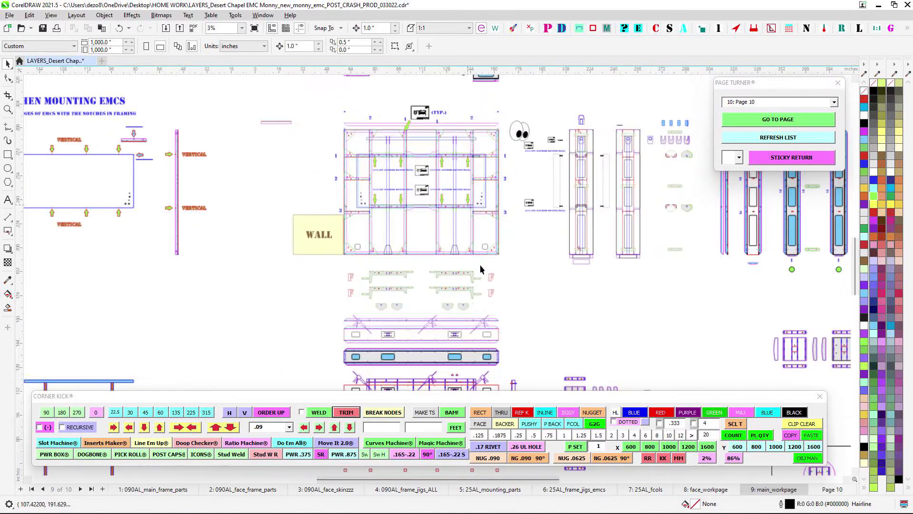
Examine the bottom plan views below the main frame elevation, including the gridded framework and the openings around its two square posts.
left_click_drag(448, 386, 461, 268)
scroll(460, 272, "up", 3)
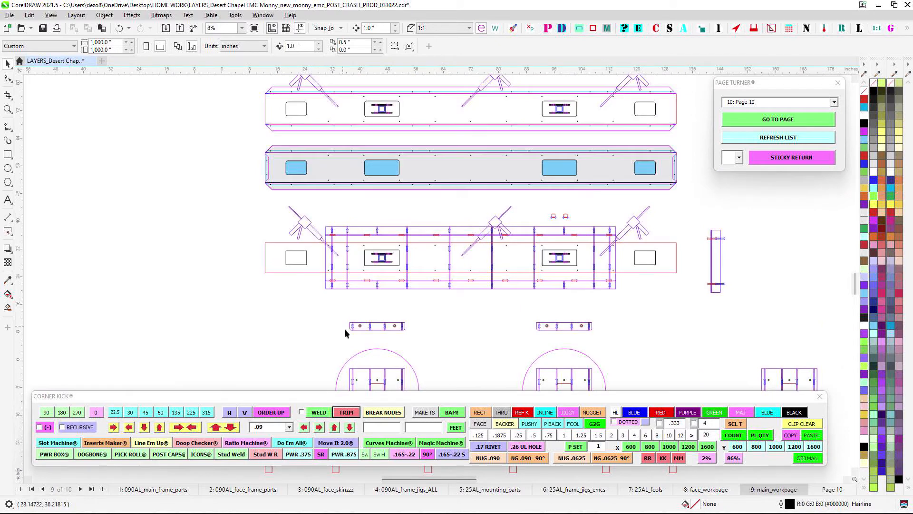
scroll(609, 236, "up", 1)
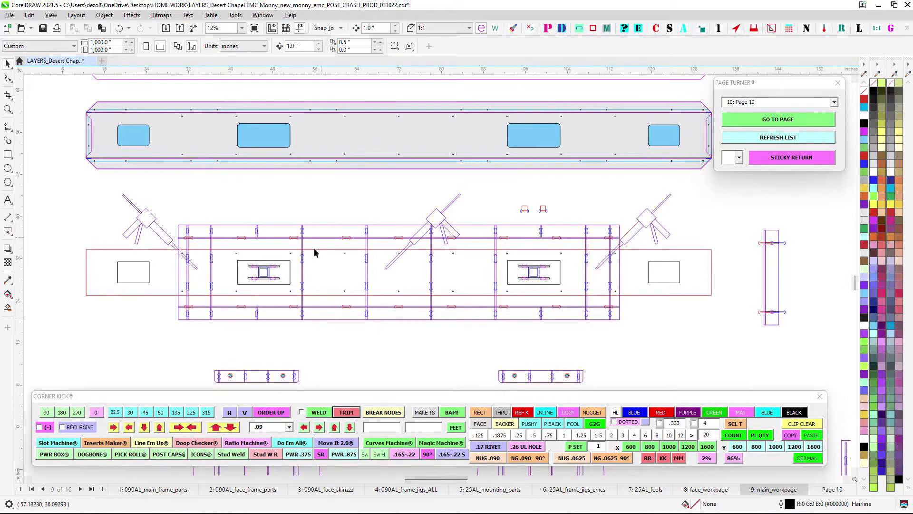
scroll(637, 274, "down", 3)
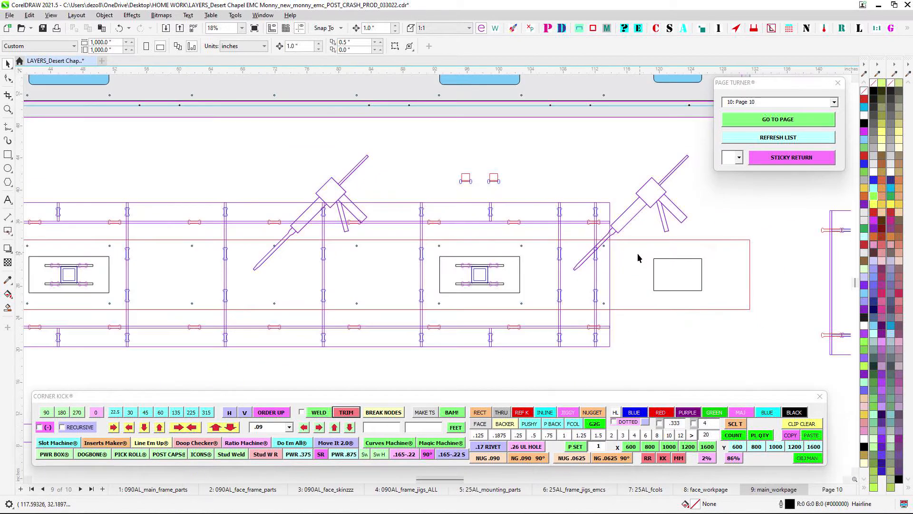
left_click_drag(477, 255, 490, 118)
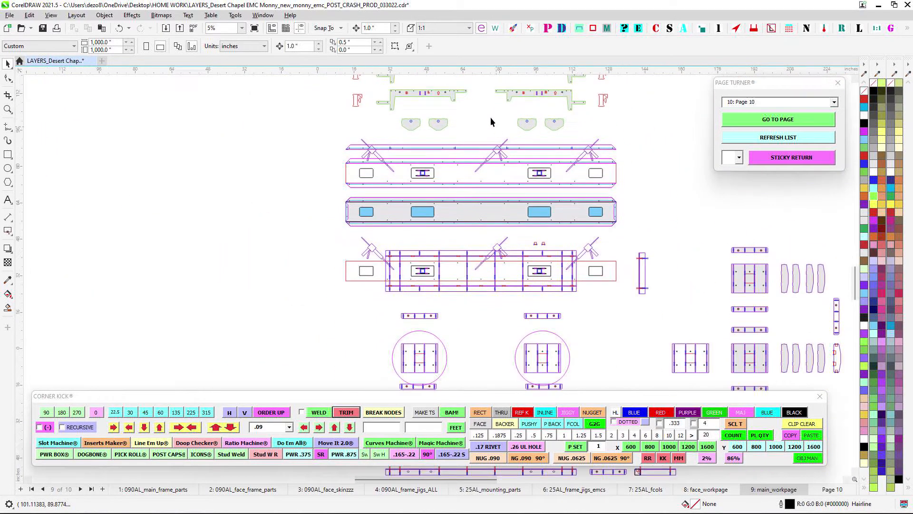
scroll(459, 281, "up", 3)
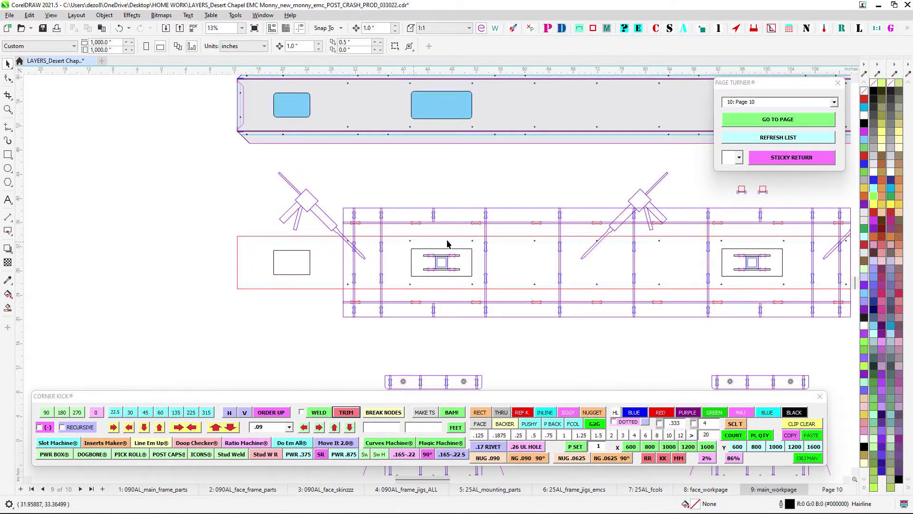
scroll(473, 279, "up", 3)
scroll(489, 262, "down", 2)
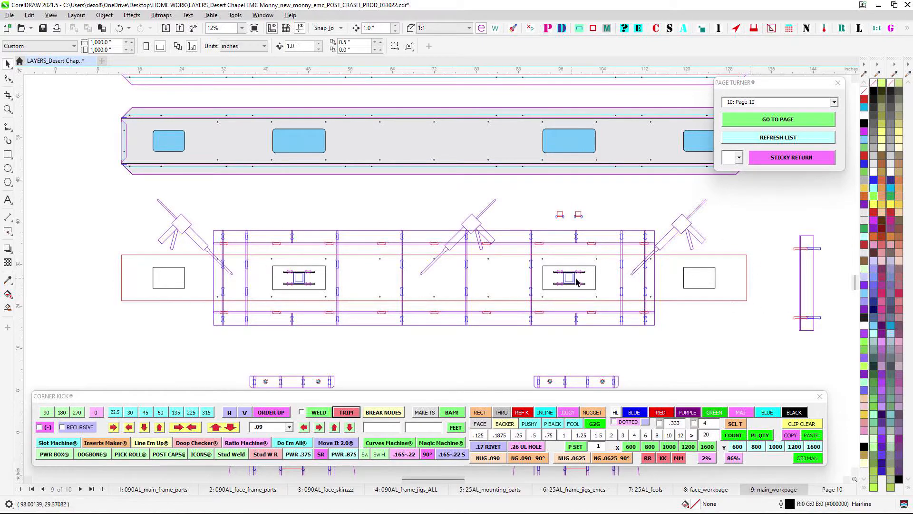
Review the horizontal bar and posts near the top of the main frame elevation together with the end views and U-shaped parts.
scroll(425, 257, "down", 4)
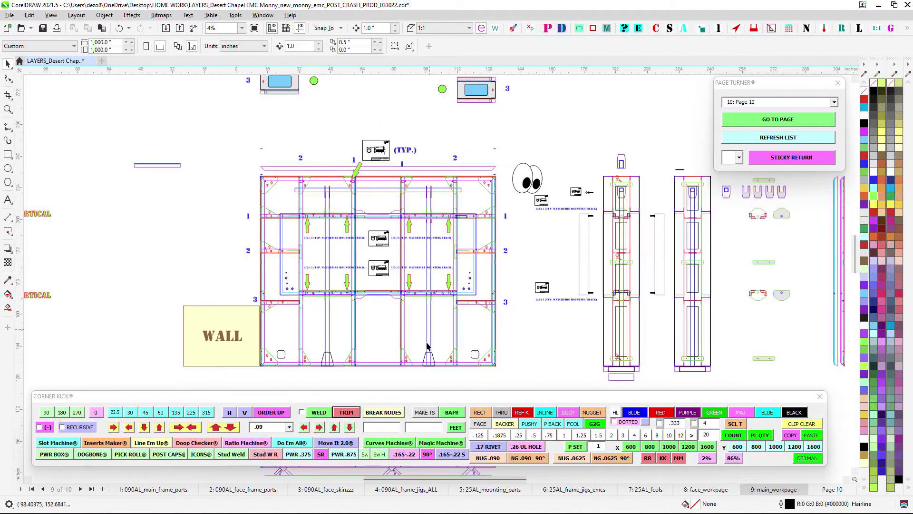
scroll(427, 191, "up", 2)
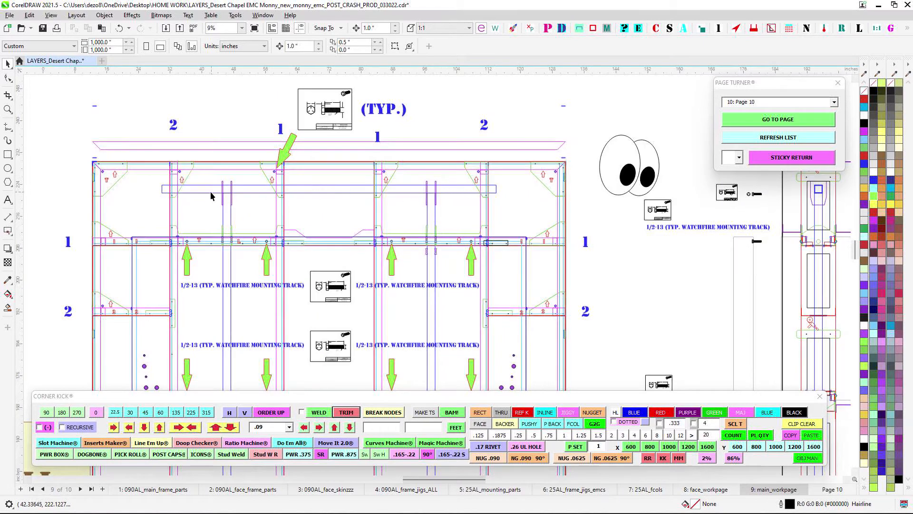
scroll(531, 186, "down", 1)
left_click_drag(552, 202, 209, 229)
scroll(472, 239, "up", 2)
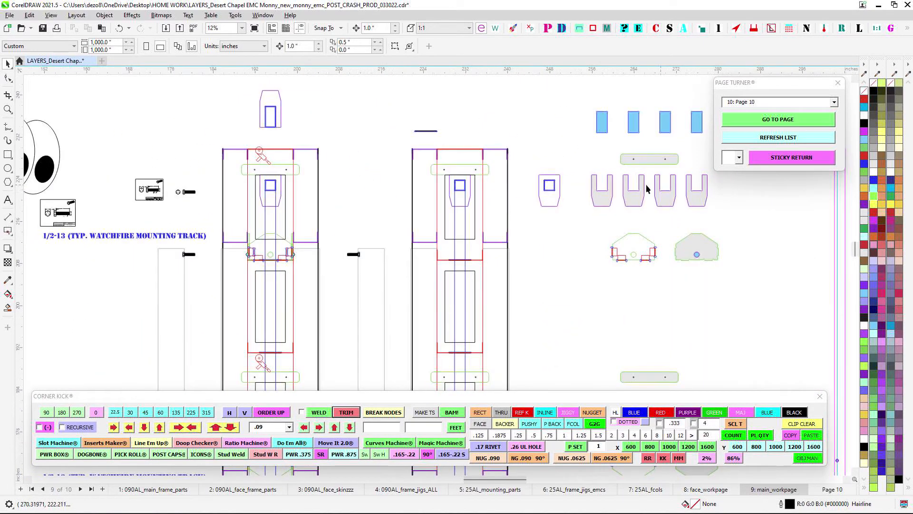
scroll(707, 212, "up", 2)
scroll(558, 240, "down", 5)
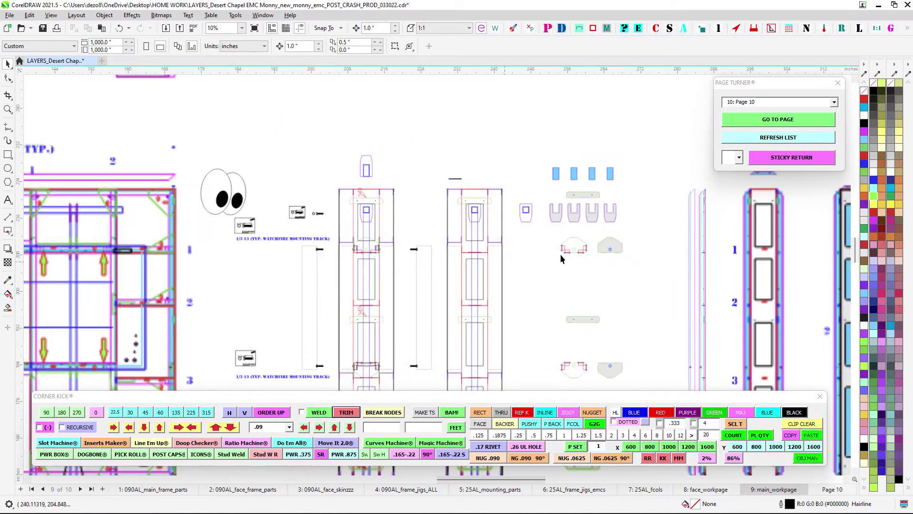
Inspect the position 1 frame member and the main frame's upper right corner gusset with its edge slot.
left_click_drag(201, 306, 475, 244)
scroll(475, 244, "up", 2)
scroll(274, 206, "up", 3)
scroll(468, 190, "down", 2)
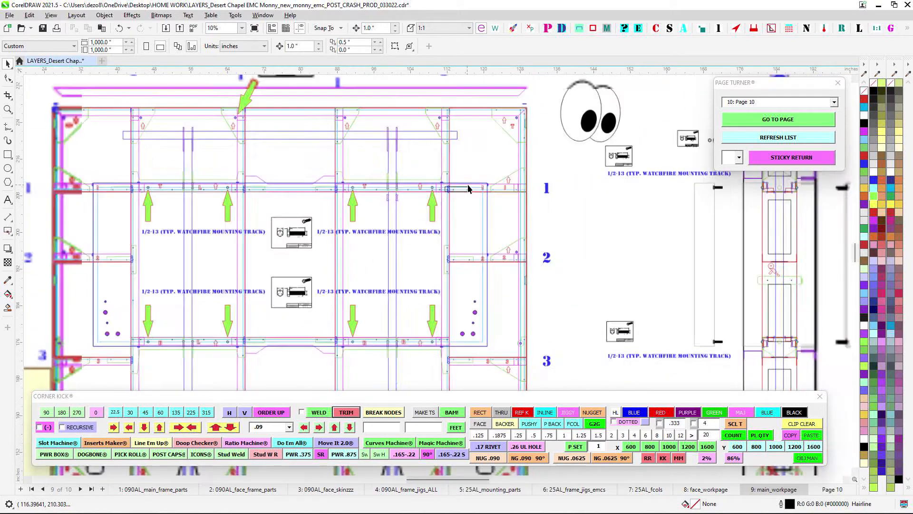
left_click_drag(481, 183, 511, 171)
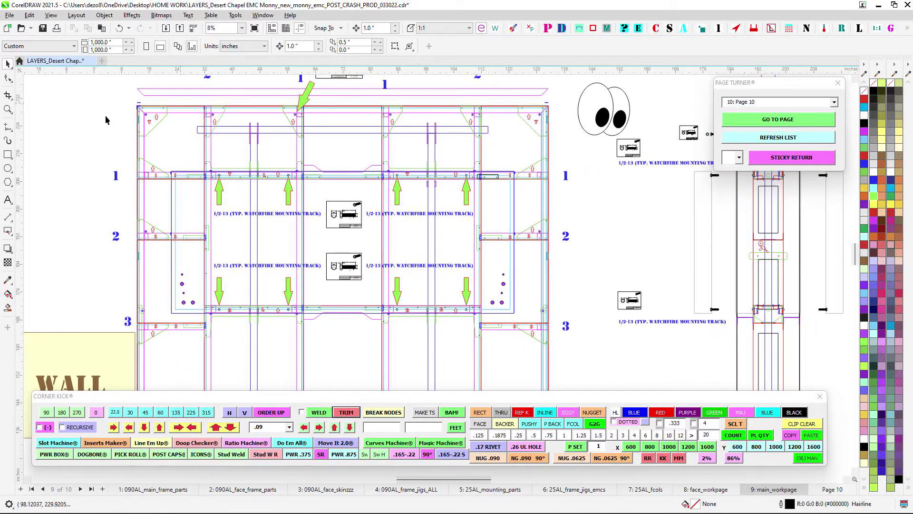
scroll(445, 104, "up", 1)
scroll(608, 102, "up", 1)
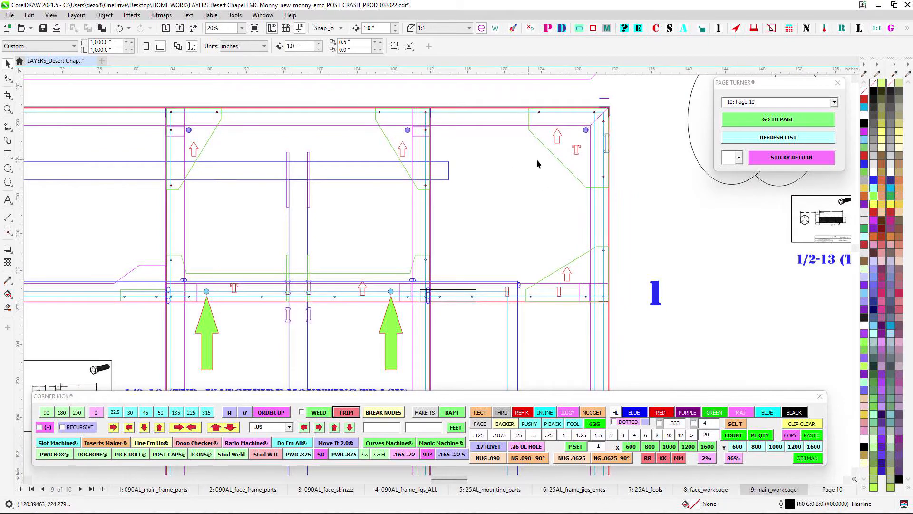
scroll(547, 154, "up", 1)
left_click_drag(544, 151, 174, 238)
scroll(279, 224, "up", 1)
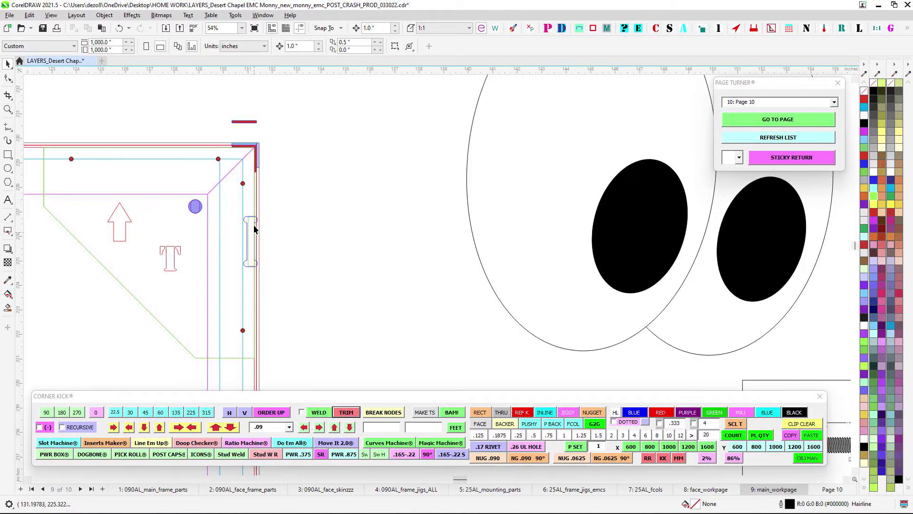
Compare the main frame's upper right corner with the neighbouring end views and Watchfire mounting track bolt callouts.
scroll(259, 238, "down", 4)
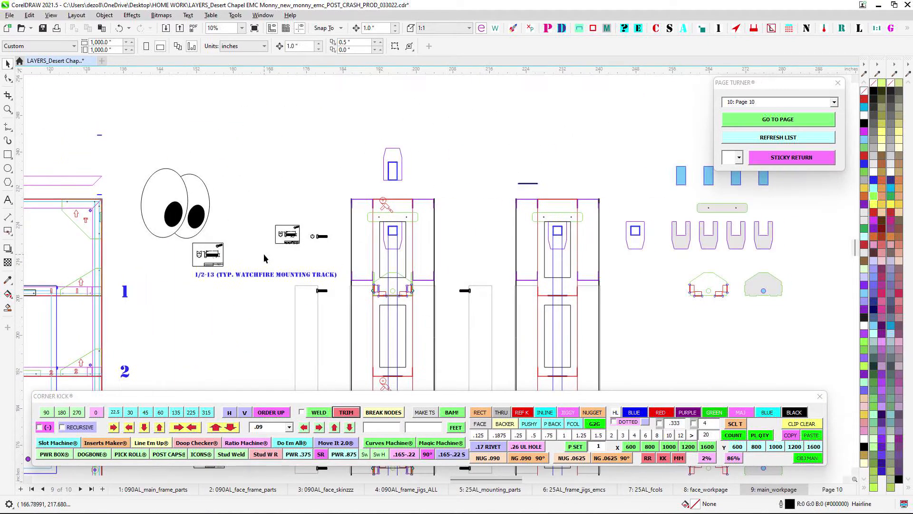
scroll(264, 255, "down", 1)
left_click_drag(539, 259, 641, 228)
left_click_drag(827, 222, 705, 223)
scroll(179, 205, "up", 3)
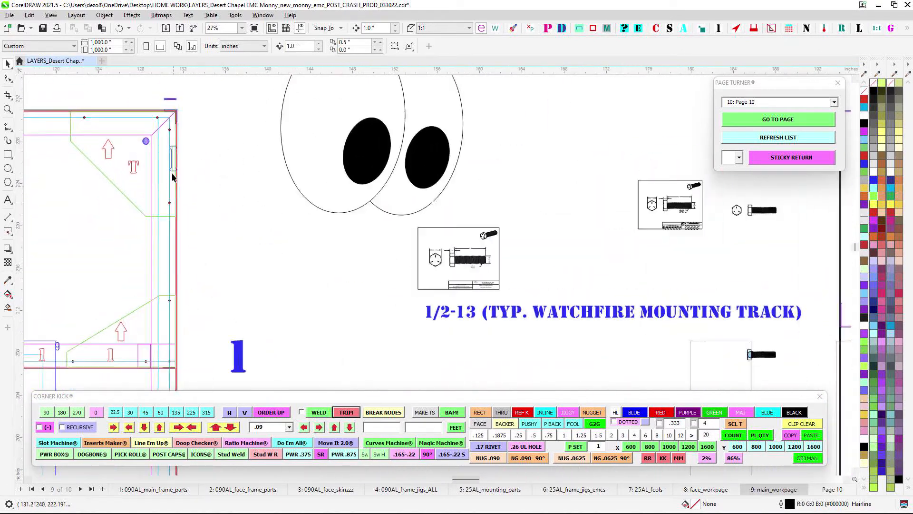
Examine the dogbone-shaped slot against the outer edge lines at the upper right corner, and return to the main frame elevation.
scroll(173, 177, "up", 4)
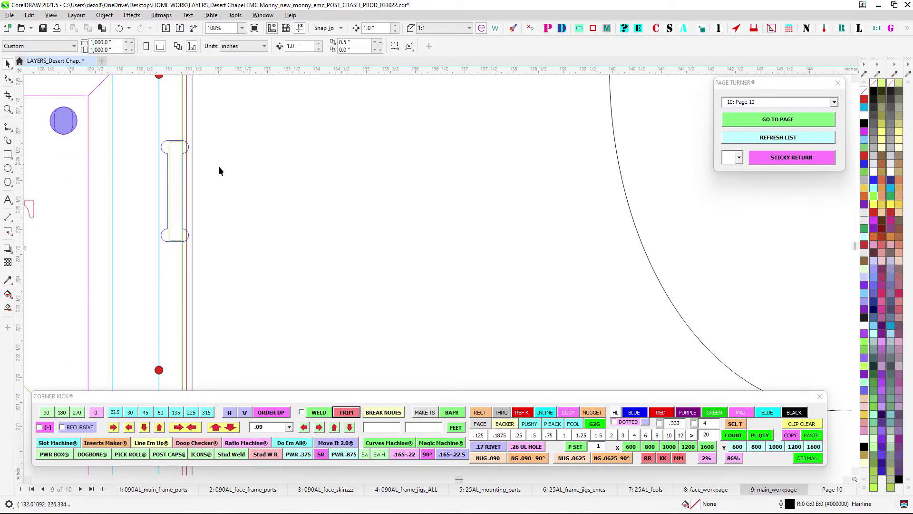
scroll(182, 148, "up", 1)
scroll(183, 148, "up", 1)
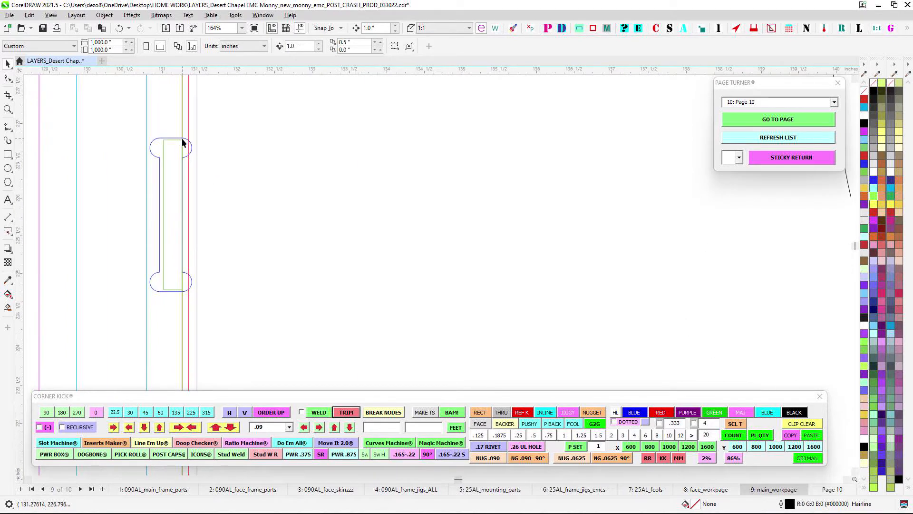
scroll(181, 142, "down", 2)
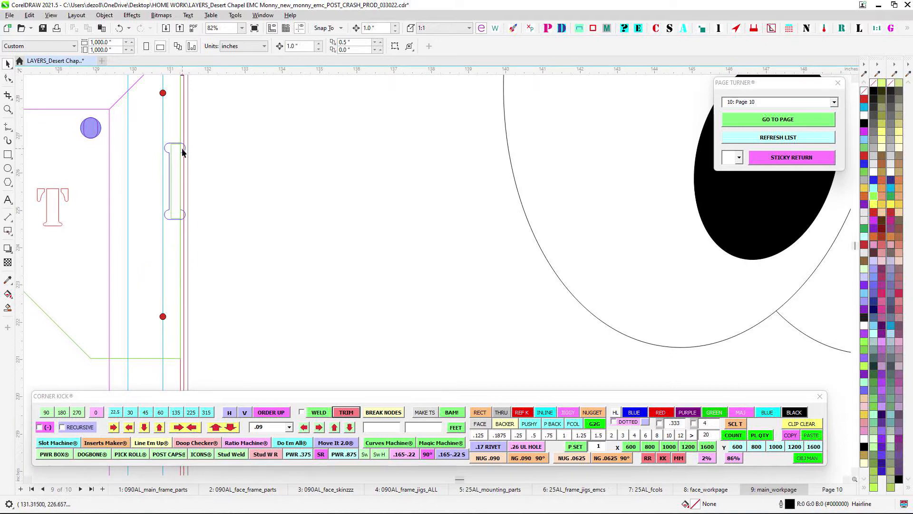
scroll(179, 200, "down", 2)
scroll(263, 200, "up", 1)
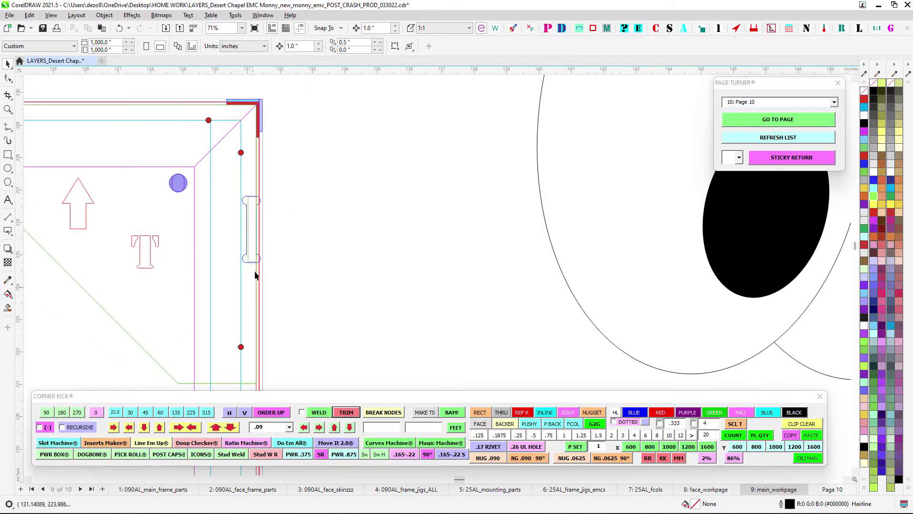
scroll(263, 195, "down", 5)
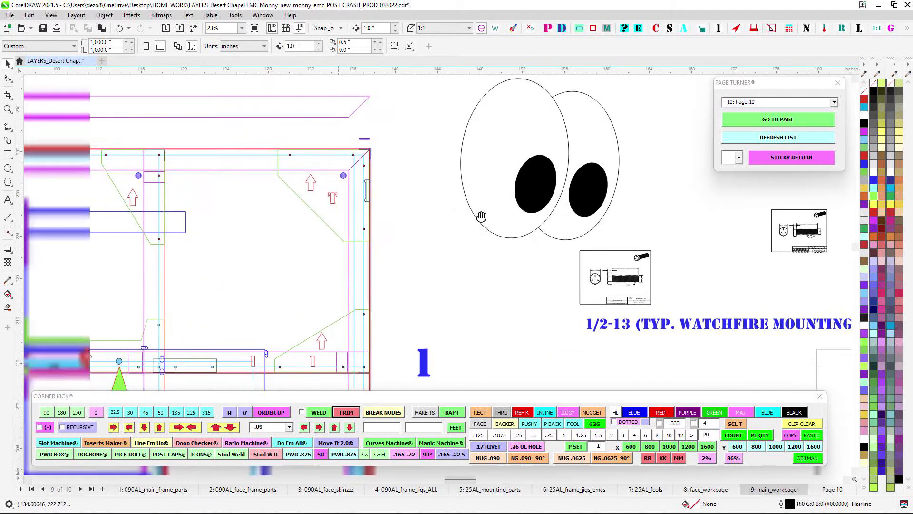
scroll(566, 246, "down", 2)
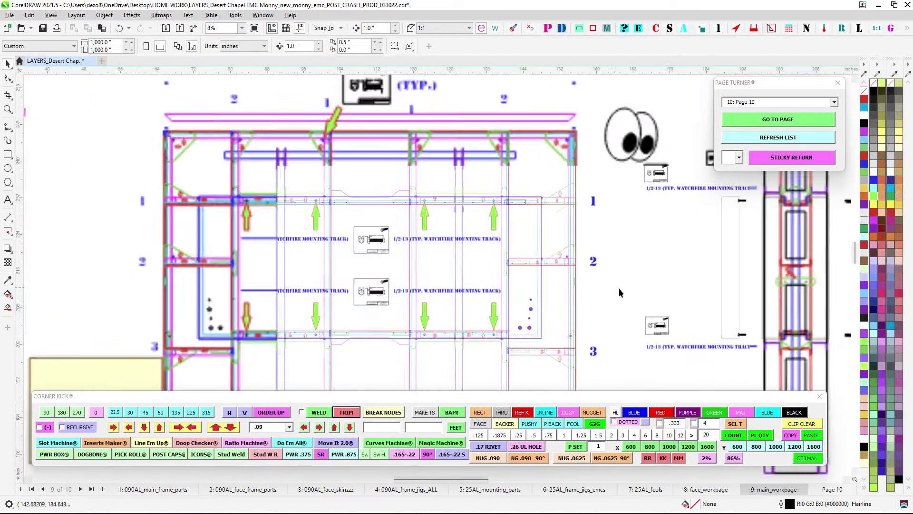
scroll(575, 230, "up", 2)
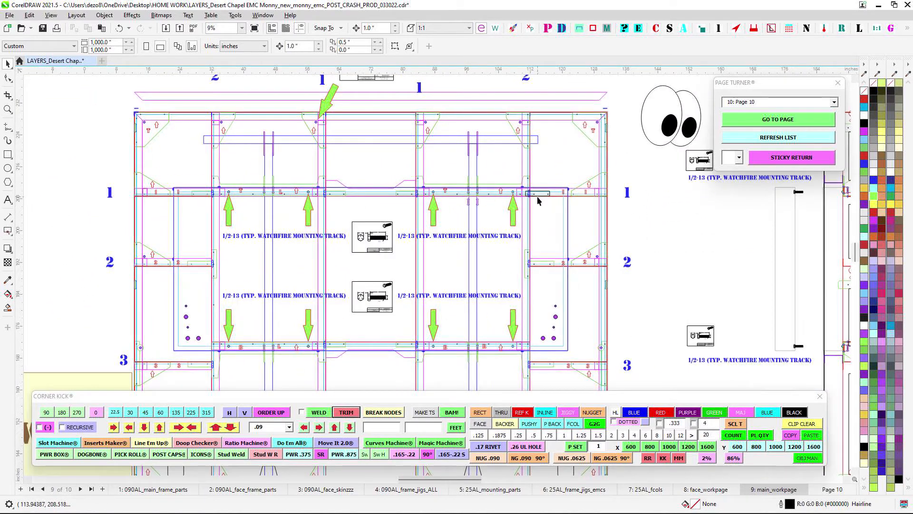
Inspect the position 1 frame members at both ends of the main frame elevation, including the slots at the EMC outline's upper corners.
scroll(575, 229, "up", 5)
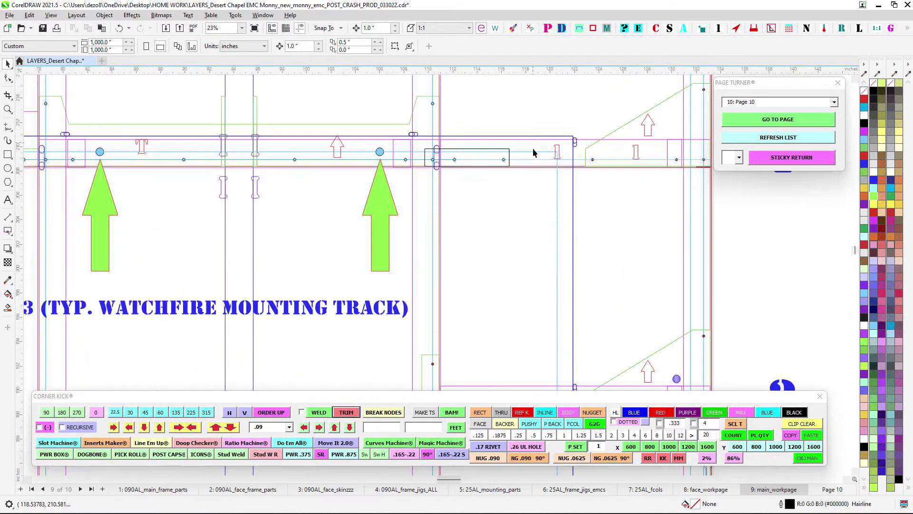
scroll(250, 154, "down", 1)
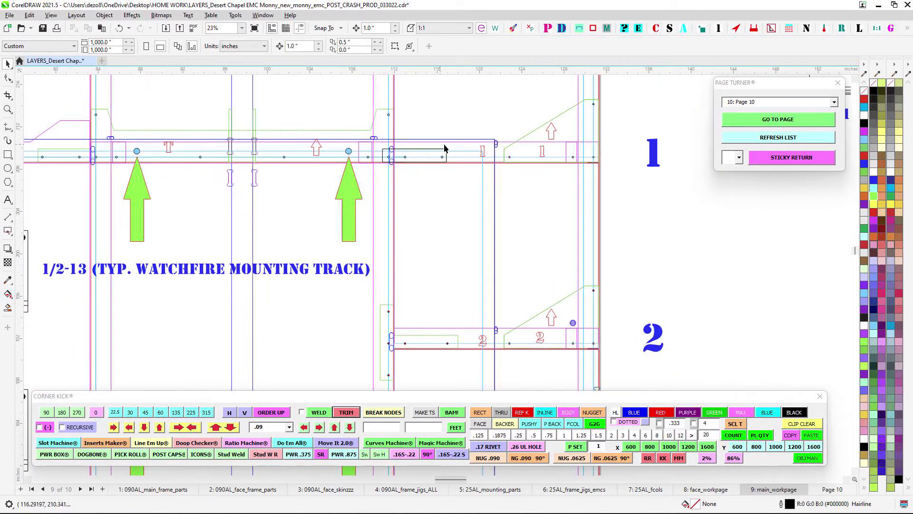
scroll(417, 154, "down", 4)
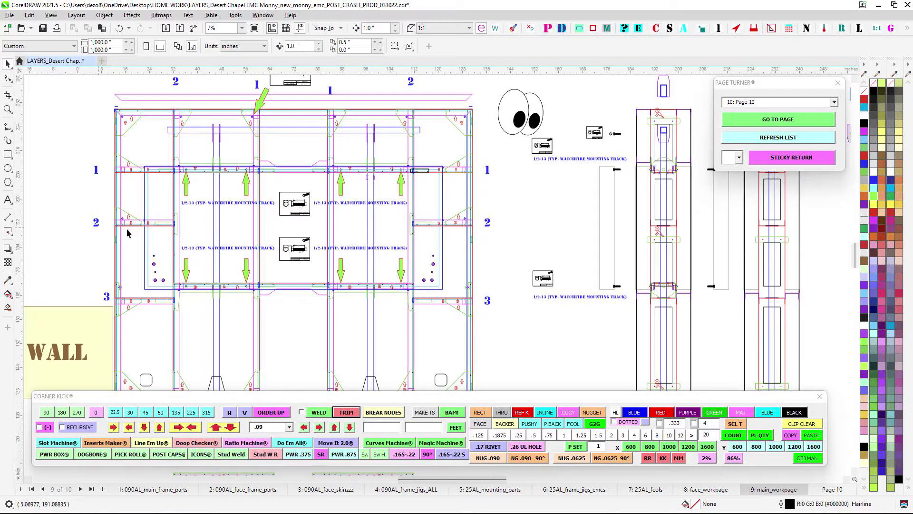
scroll(438, 176, "down", 3)
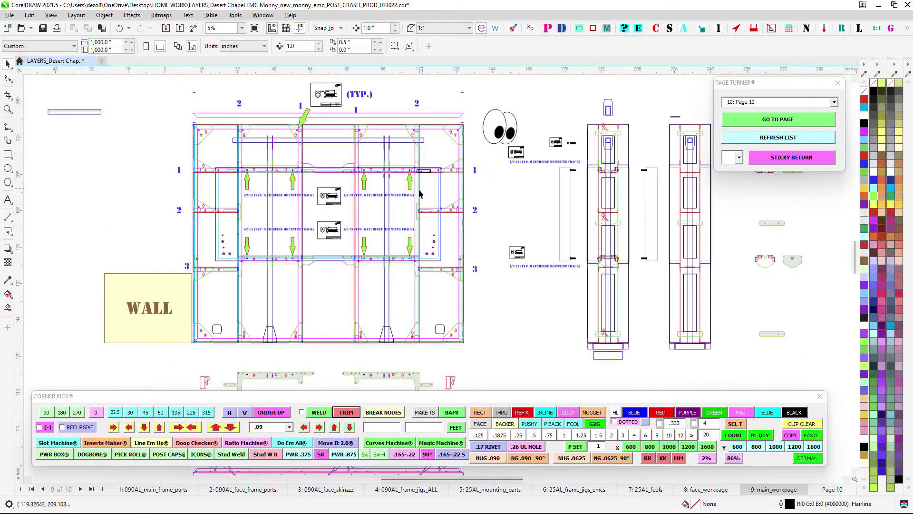
scroll(211, 175, "up", 4)
scroll(211, 174, "up", 5)
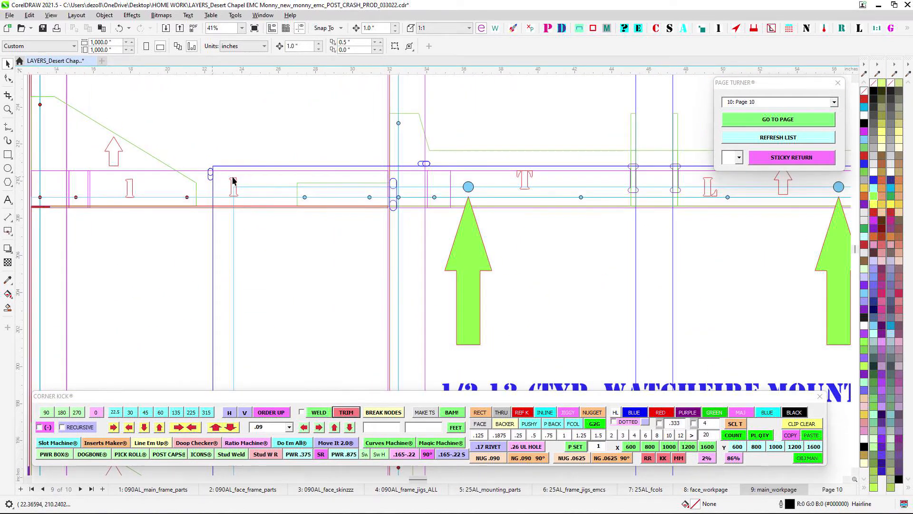
left_click_drag(414, 174, 217, 189)
scroll(331, 181, "down", 4)
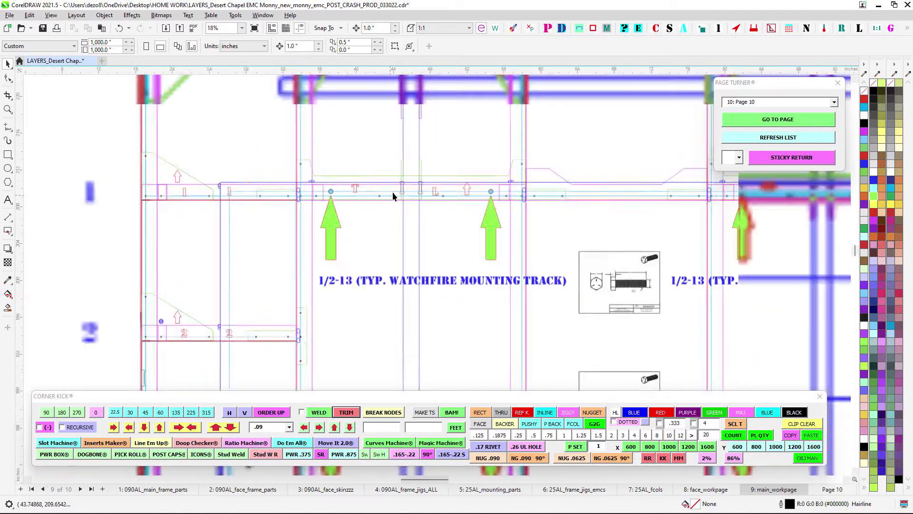
Examine the slots along the standalone EMC outline's edges against the HORIZONTAL and VERTICAL arrow callouts.
scroll(239, 146, "up", 3)
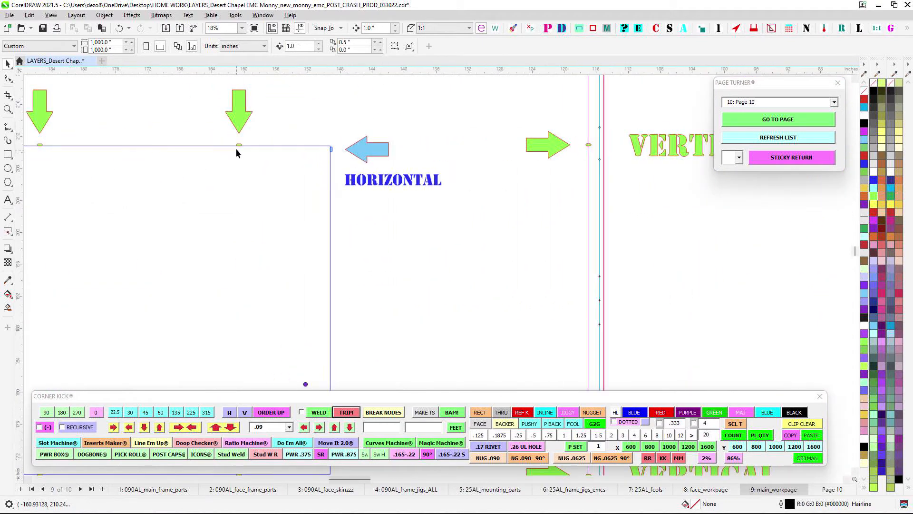
left_click_drag(241, 141, 549, 163)
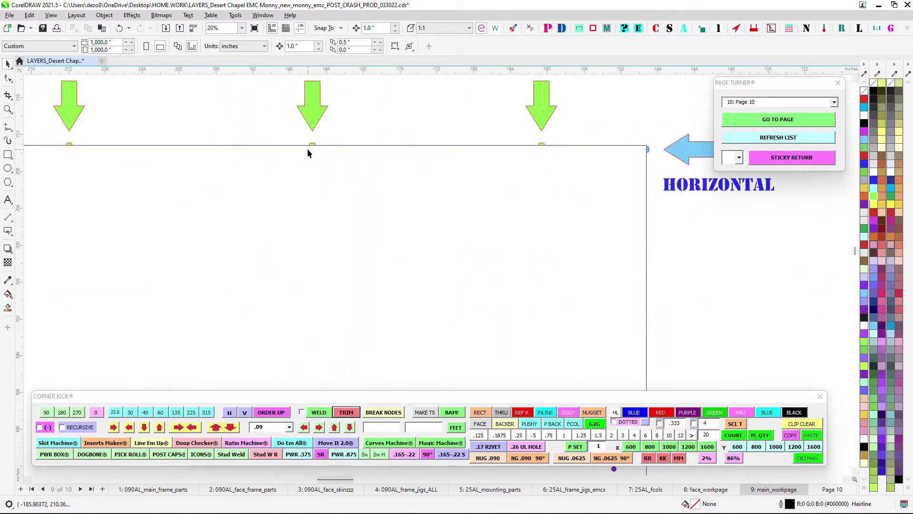
scroll(308, 150, "down", 2)
left_click_drag(259, 168, 545, 164)
scroll(214, 161, "up", 1)
left_click_drag(172, 170, 208, 172)
scroll(208, 172, "up", 1)
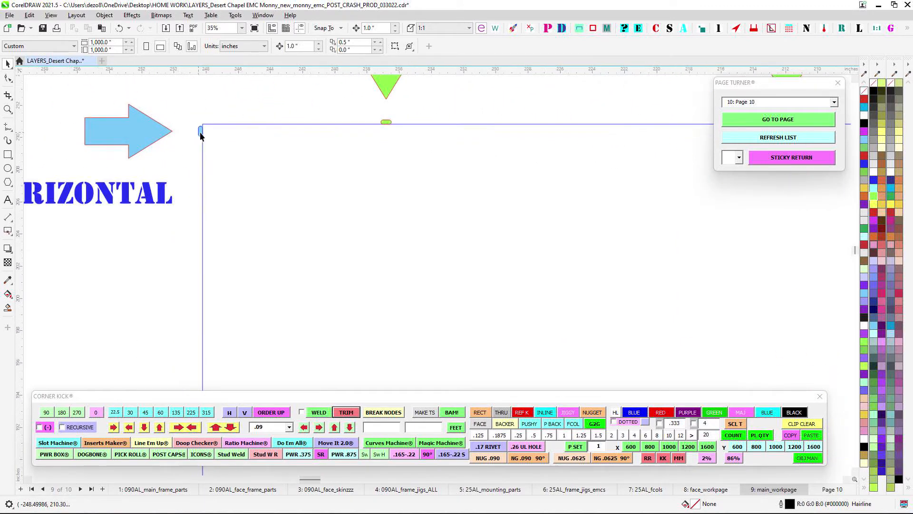
scroll(150, 129, "down", 4)
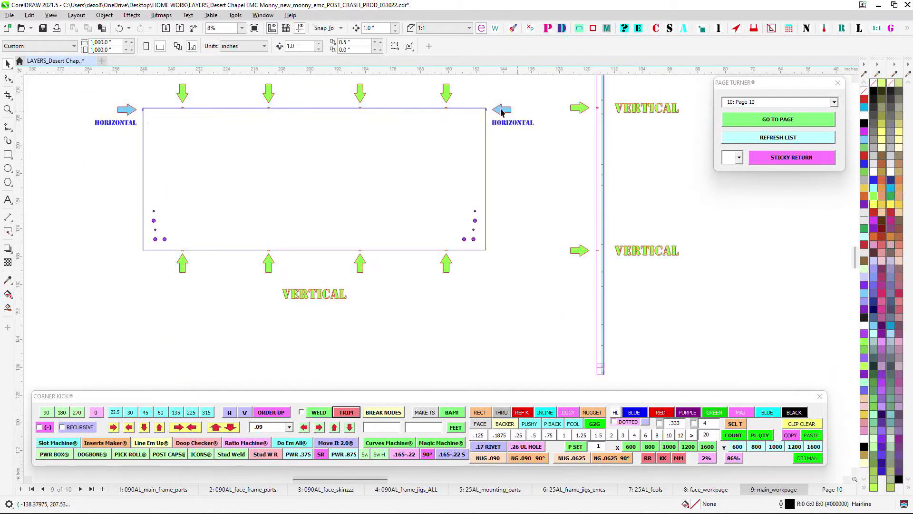
scroll(183, 111, "up", 3)
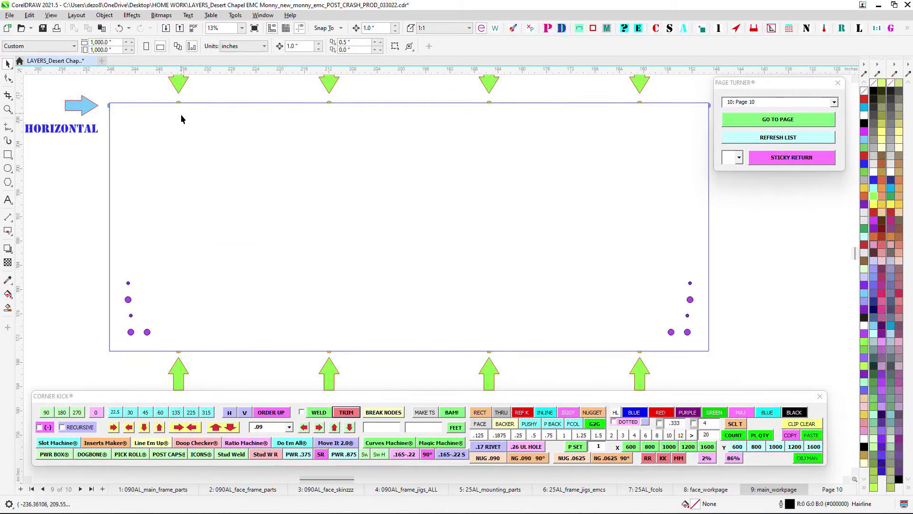
scroll(332, 134, "down", 2)
scroll(389, 166, "down", 3)
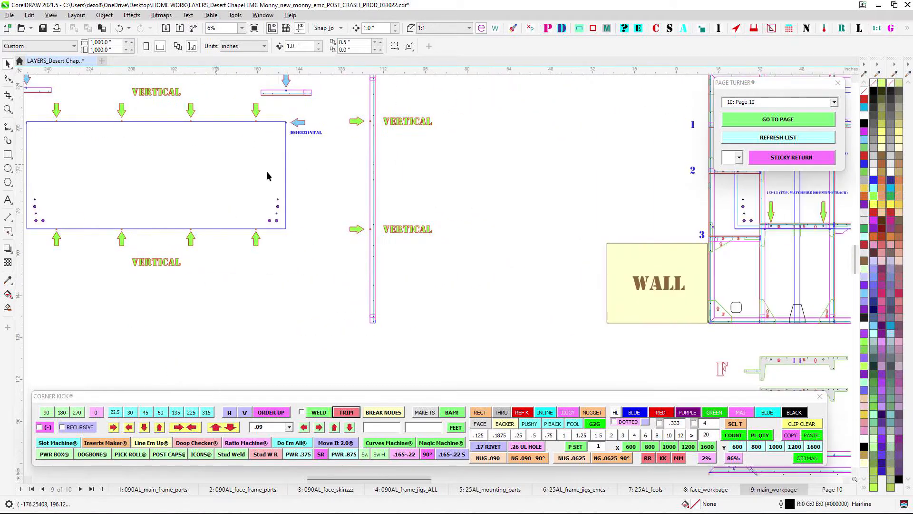
Inspect the slots and Watchfire mounting track hole at the left end of the position 1 member in the main frame elevation.
scroll(535, 168, "up", 5)
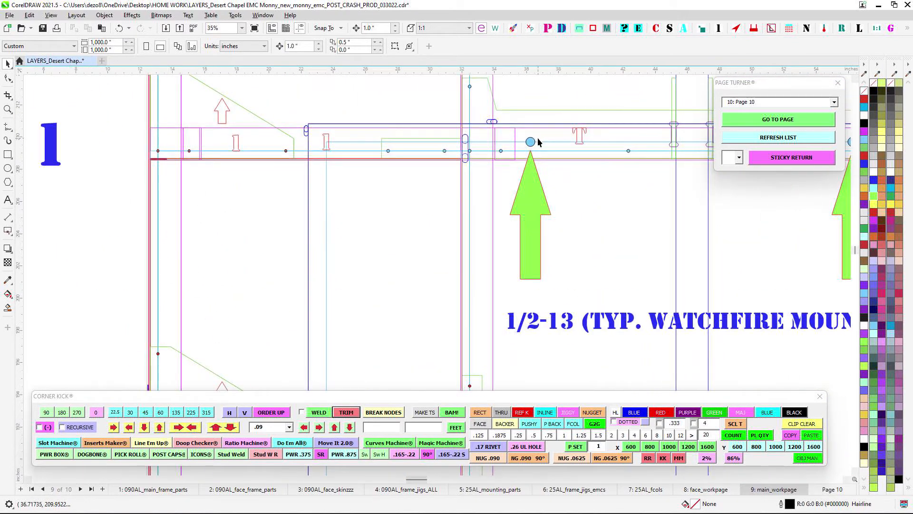
scroll(307, 135, "up", 2)
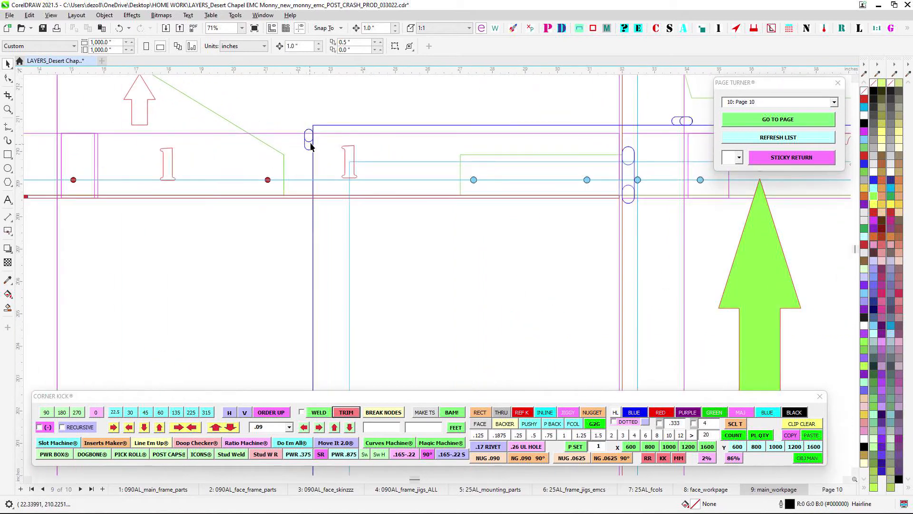
scroll(354, 160, "up", 1)
scroll(354, 159, "down", 2)
scroll(361, 162, "up", 2)
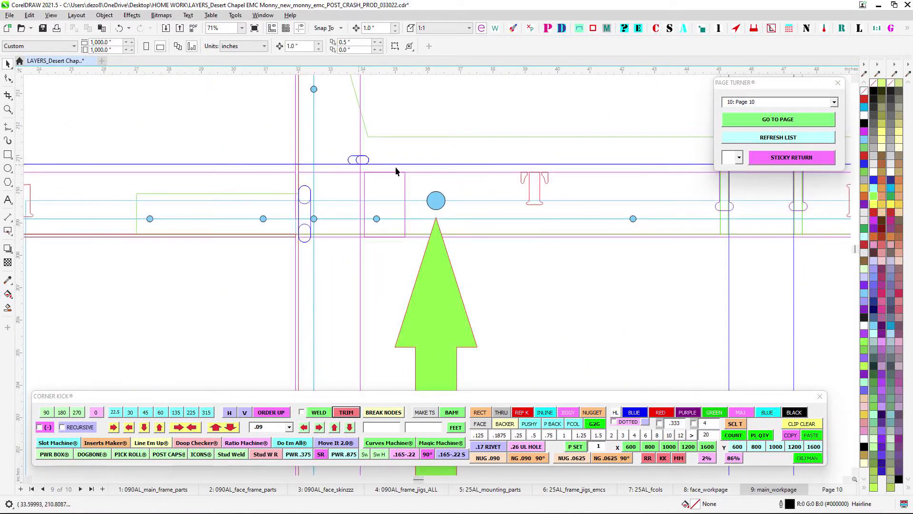
scroll(395, 167, "down", 3)
left_click_drag(378, 196, 365, 180)
scroll(461, 194, "down", 1)
left_click_drag(473, 287, 442, 151)
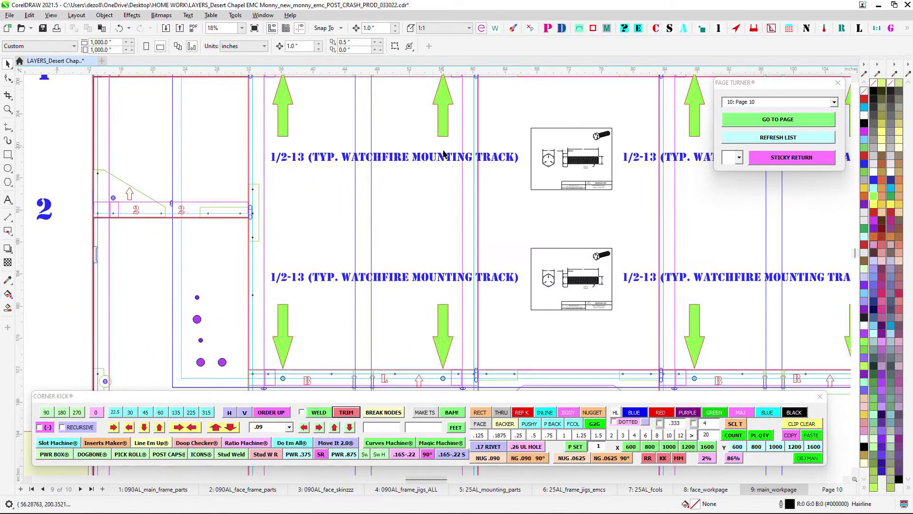
Examine the horizontal slots on the EMC outline's bottom edge beside the B-marked lower frame member.
left_click_drag(275, 370, 301, 314)
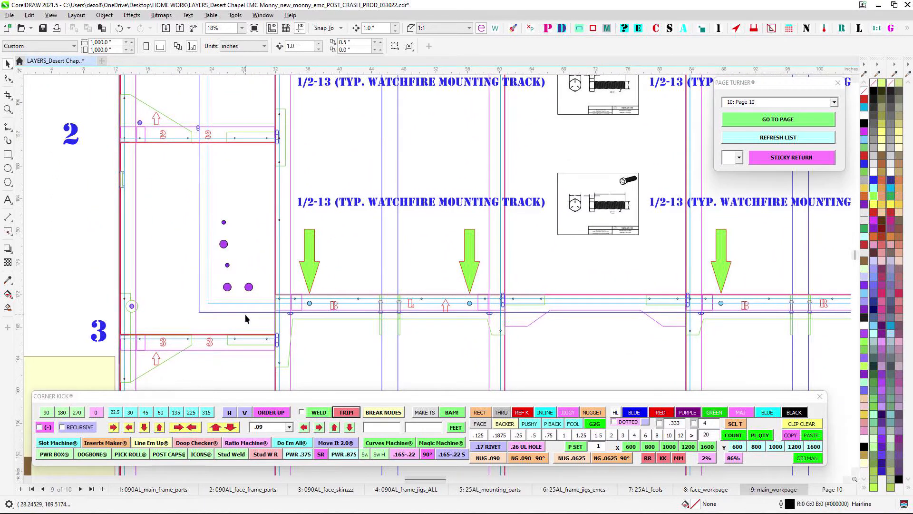
scroll(285, 320, "up", 1)
scroll(250, 315, "up", 5)
scroll(252, 297, "up", 2)
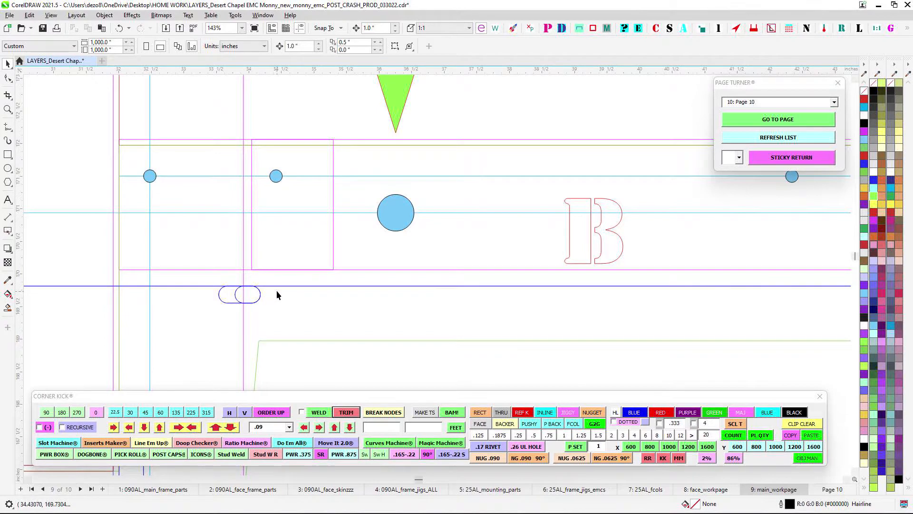
scroll(356, 317, "down", 7)
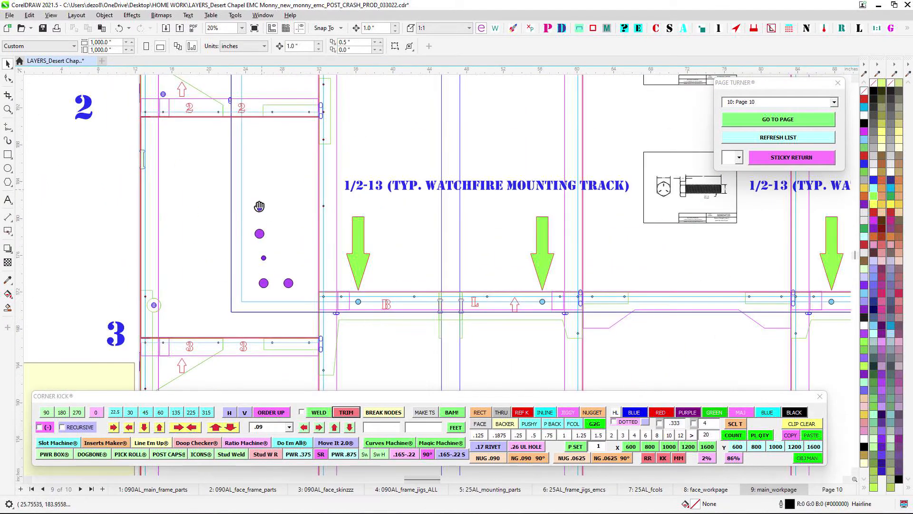
Compare the EMC outline's sides with the position 1, 2 and 3 frame members on both sides of the main frame.
left_click_drag(259, 204, 252, 292)
scroll(215, 177, "up", 1)
scroll(231, 182, "down", 4)
left_click_drag(339, 200, 290, 202)
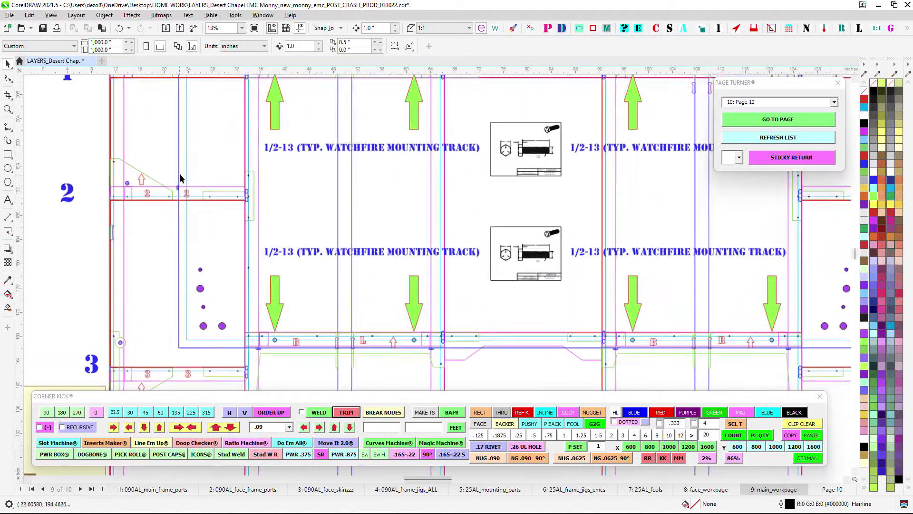
scroll(154, 178, "up", 1)
scroll(281, 180, "down", 2)
left_click_drag(554, 181, 273, 180)
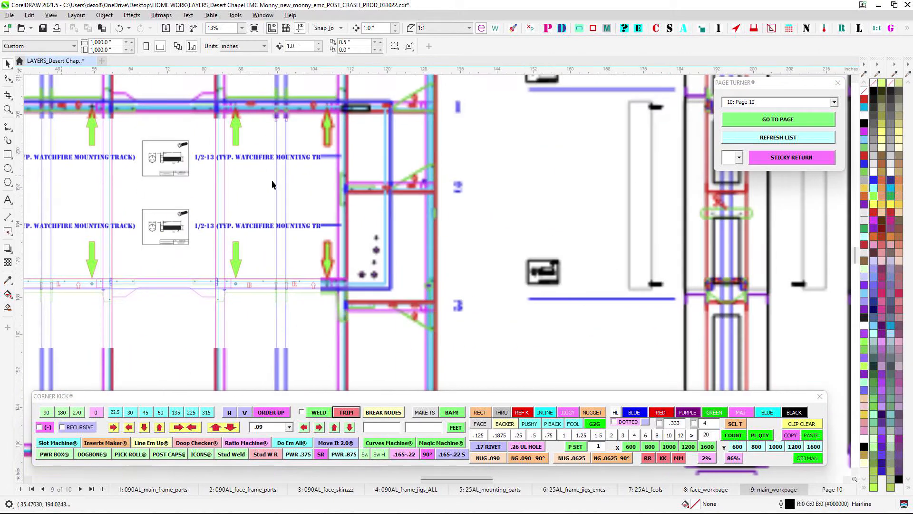
scroll(400, 162, "up", 2)
scroll(528, 181, "down", 1)
left_click_drag(456, 168, 489, 169)
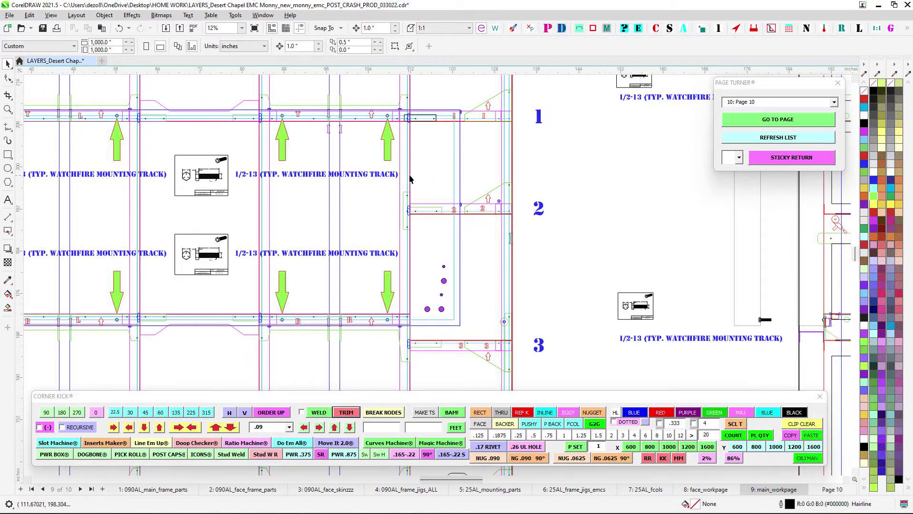
left_click_drag(410, 176, 524, 234)
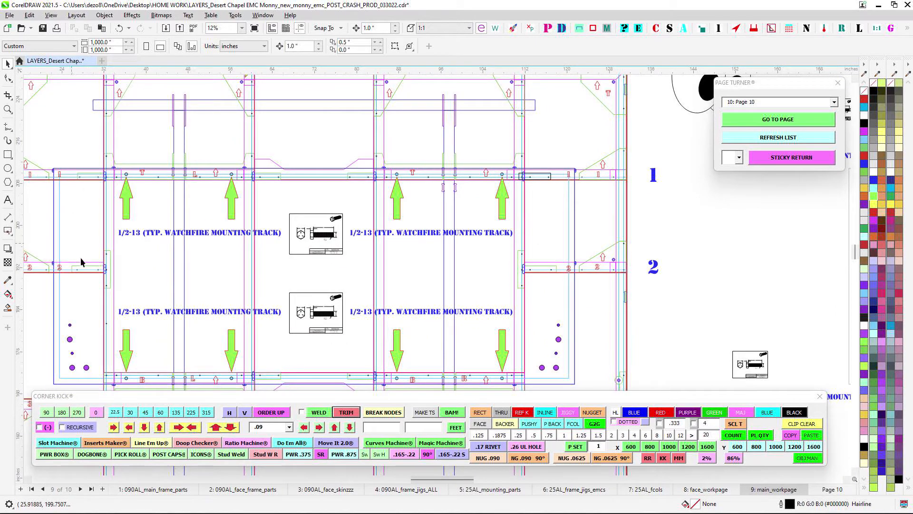
scroll(118, 171, "up", 2)
scroll(123, 172, "down", 5)
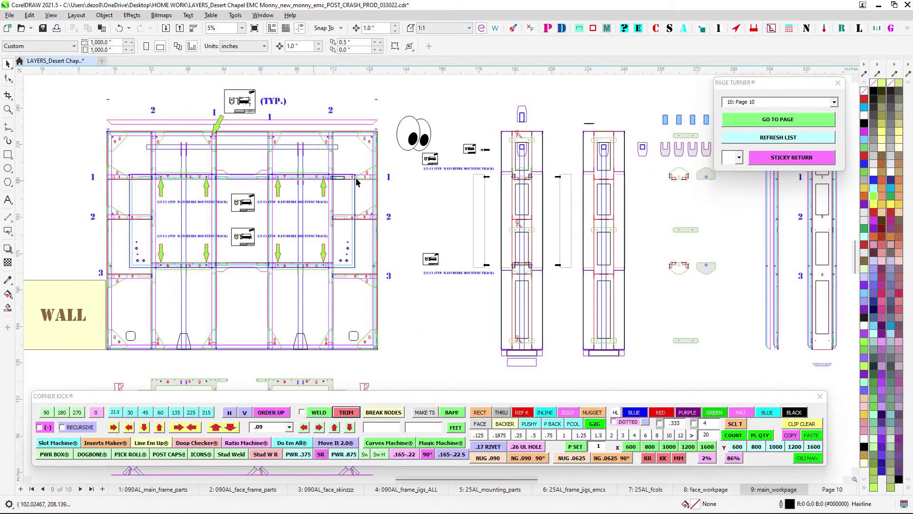
Survey the whole main workpage layout and inspect the F-marked bracket parts below the main frame elevation.
left_click_drag(358, 181, 405, 216)
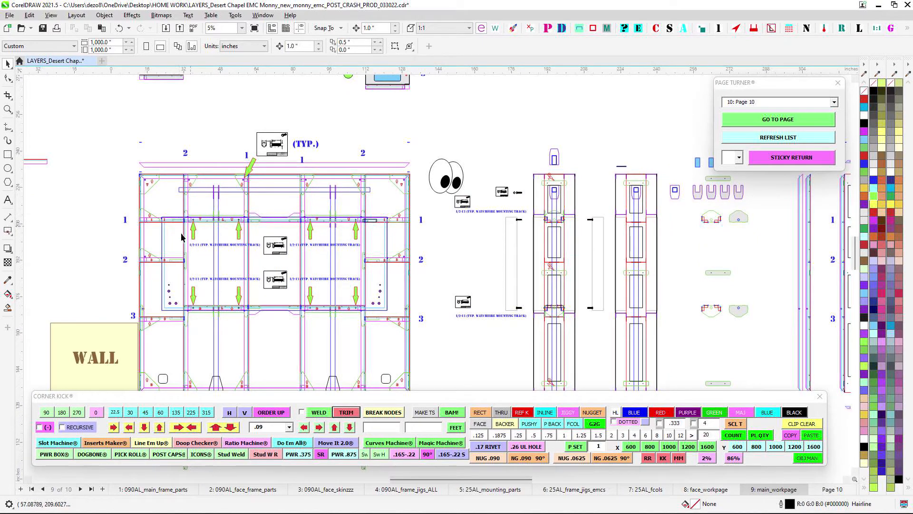
scroll(310, 257, "down", 2)
scroll(529, 228, "down", 1)
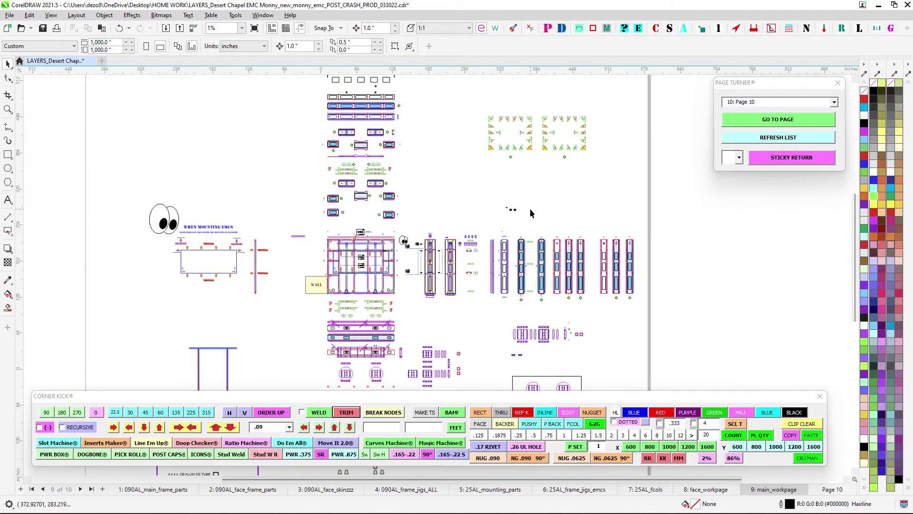
left_click_drag(522, 288, 545, 200)
scroll(409, 224, "up", 5)
scroll(374, 204, "up", 3)
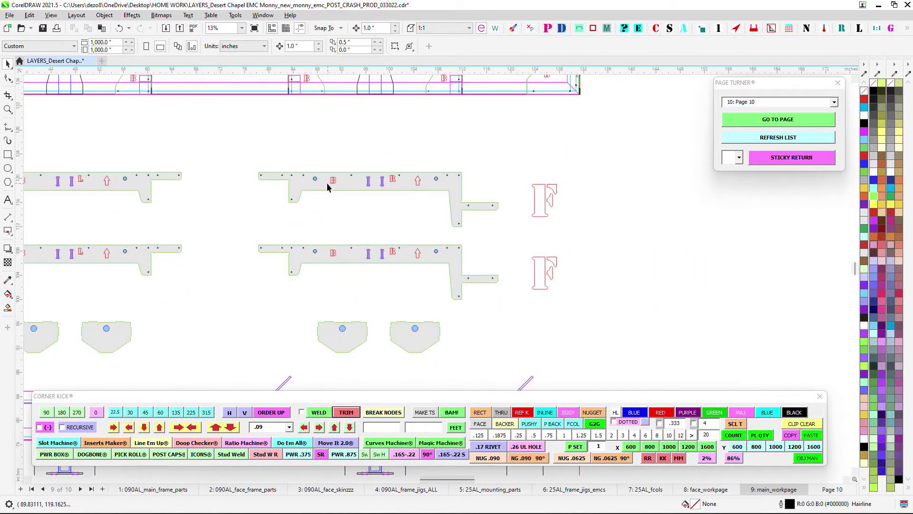
scroll(267, 250, "down", 4)
left_click_drag(338, 169, 318, 288)
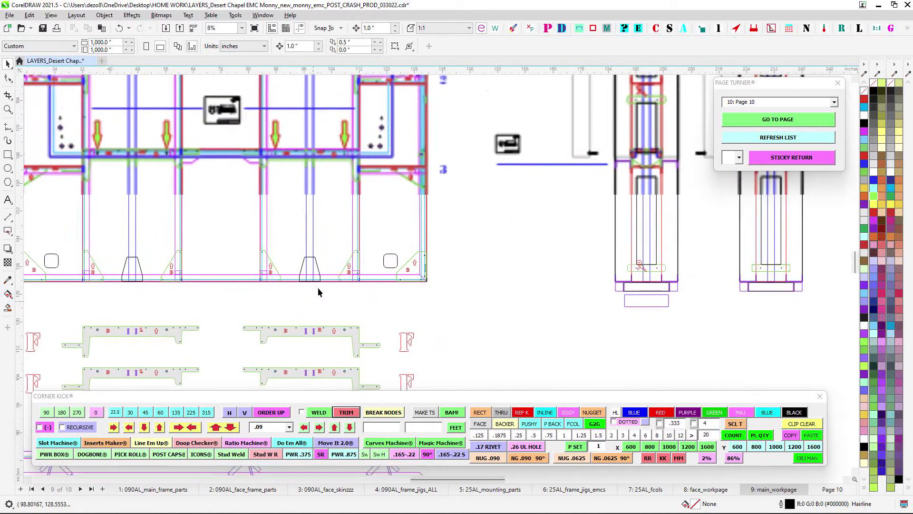
Check the lower B-marked members and posts in the main frame elevation against the F-marked bracket parts below.
scroll(325, 146, "up", 3)
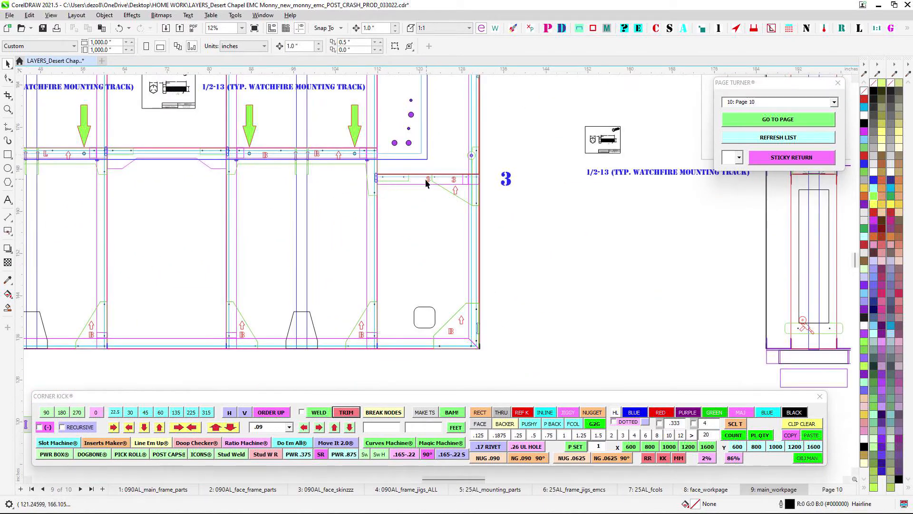
left_click_drag(349, 190, 393, 239)
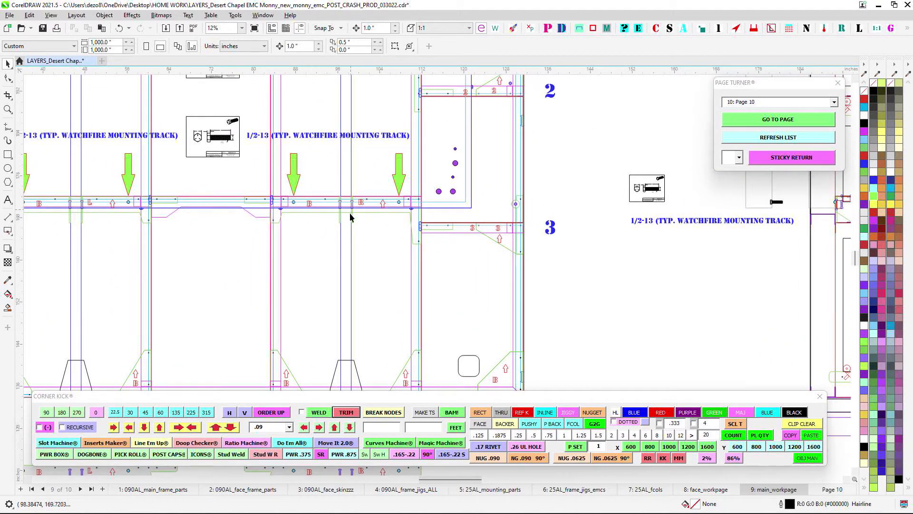
scroll(369, 178, "down", 2)
scroll(379, 202, "up", 2)
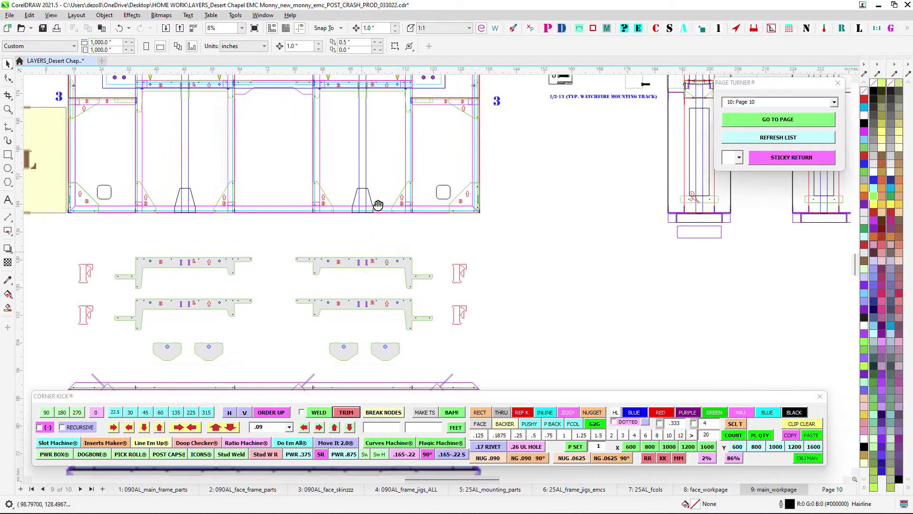
scroll(388, 247, "down", 3)
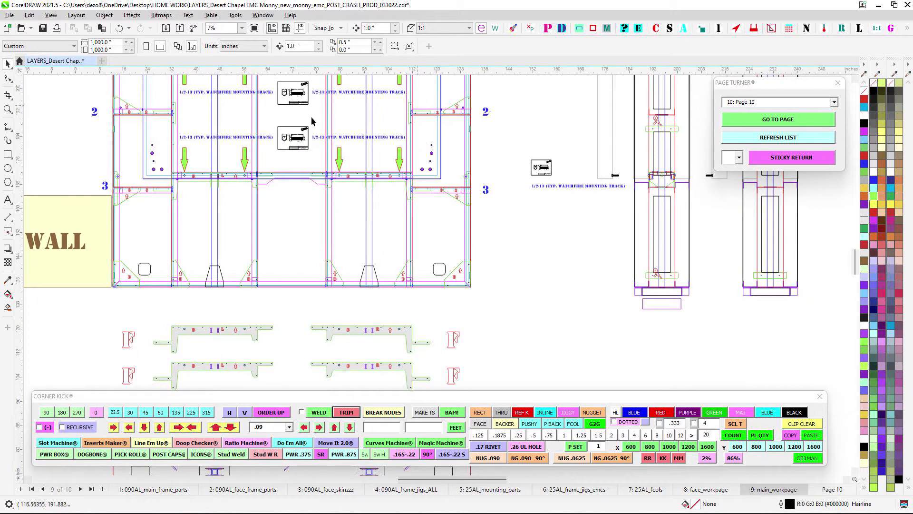
left_click_drag(452, 75, 478, 151)
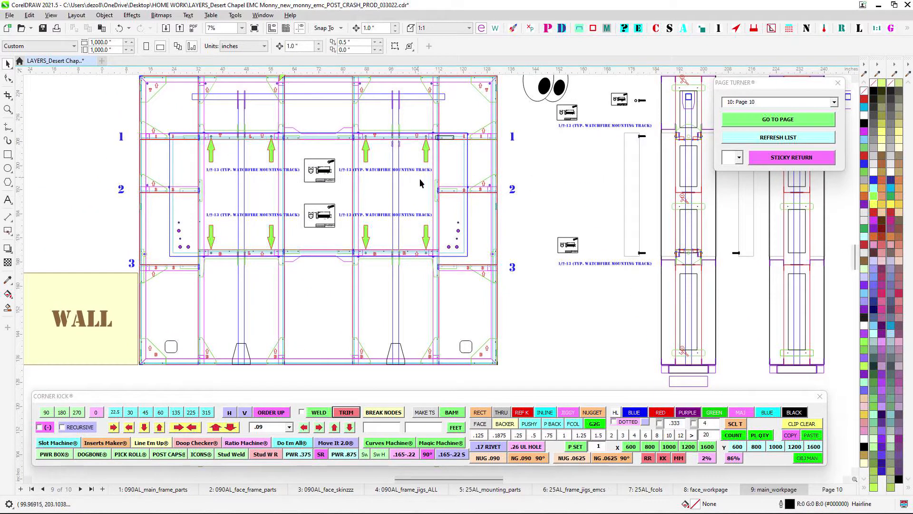
Fill the tall 5 by 41 inch EMC side-profile rectangle left of the first side section's upper bracket with light pink (R:255 G:204 B:204).
scroll(429, 137, "up", 1)
scroll(461, 139, "up", 2)
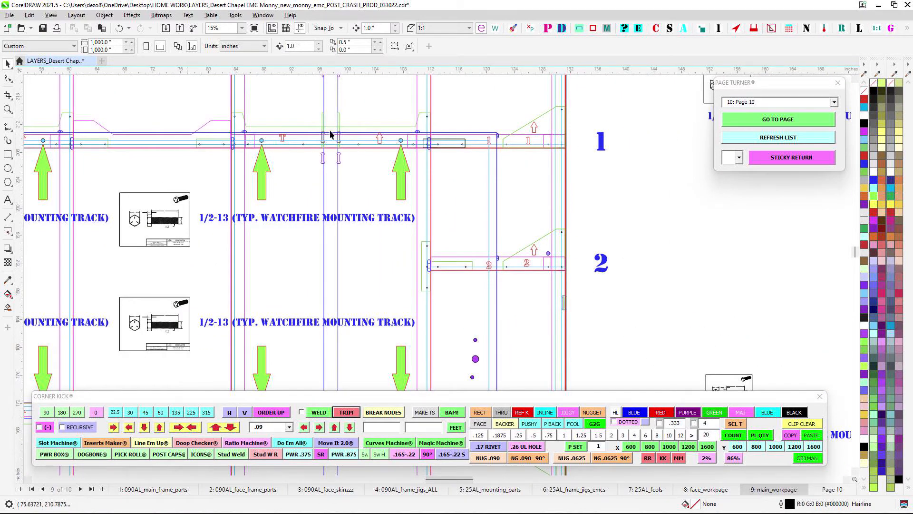
scroll(332, 124, "up", 1)
scroll(314, 143, "down", 3)
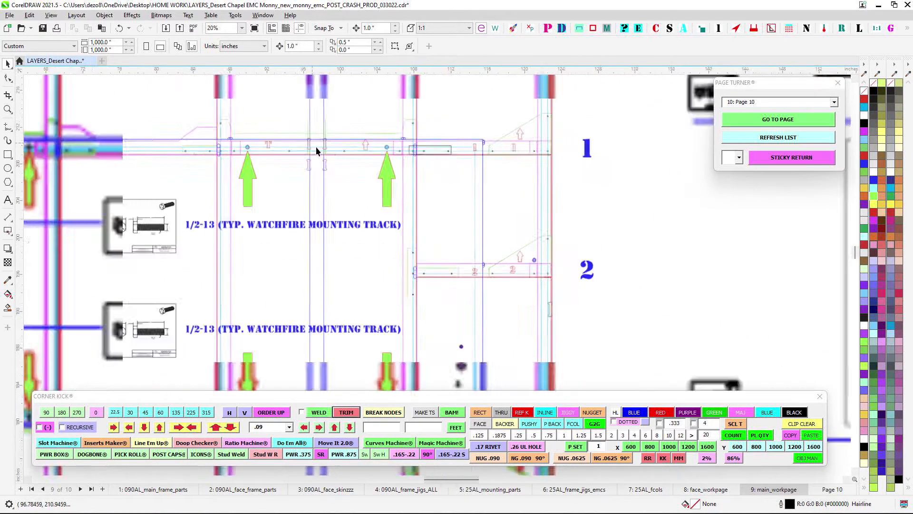
scroll(435, 152, "up", 3)
scroll(435, 152, "up", 1)
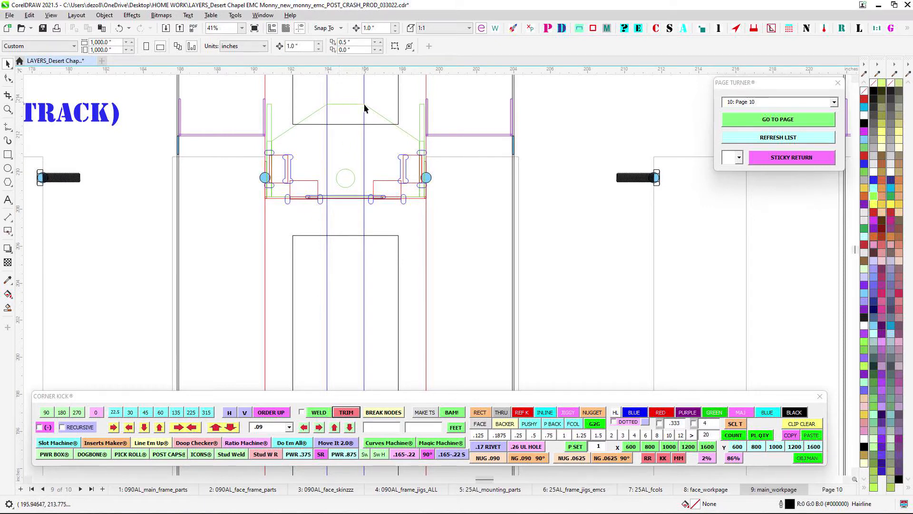
scroll(415, 126, "down", 2)
scroll(336, 156, "up", 2)
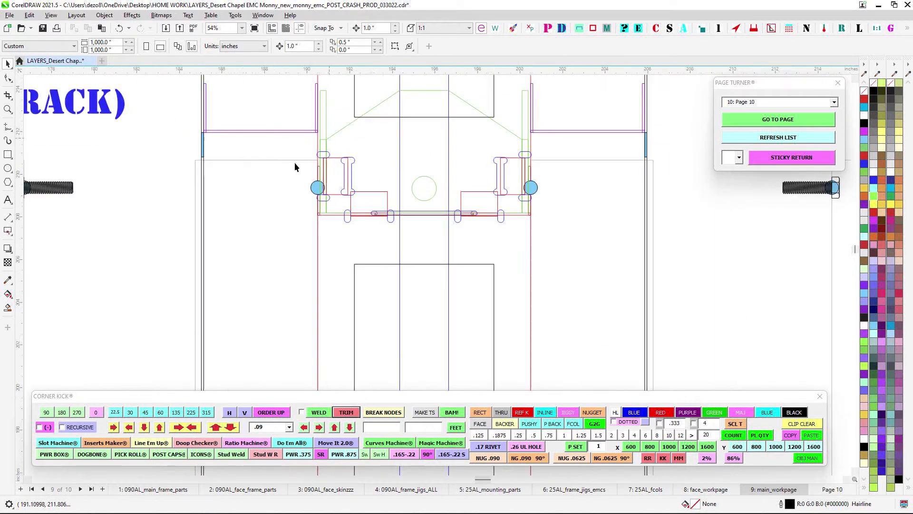
left_click(288, 159)
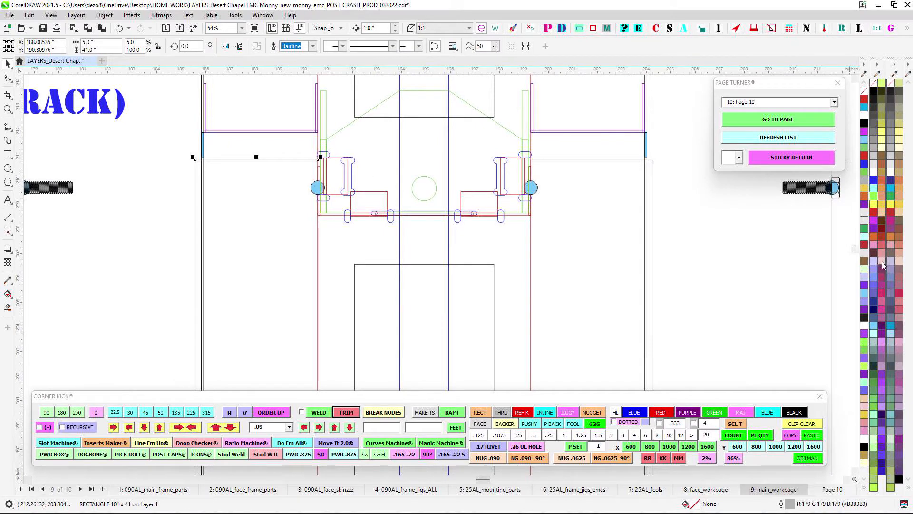
left_click(883, 264)
left_click(176, 157)
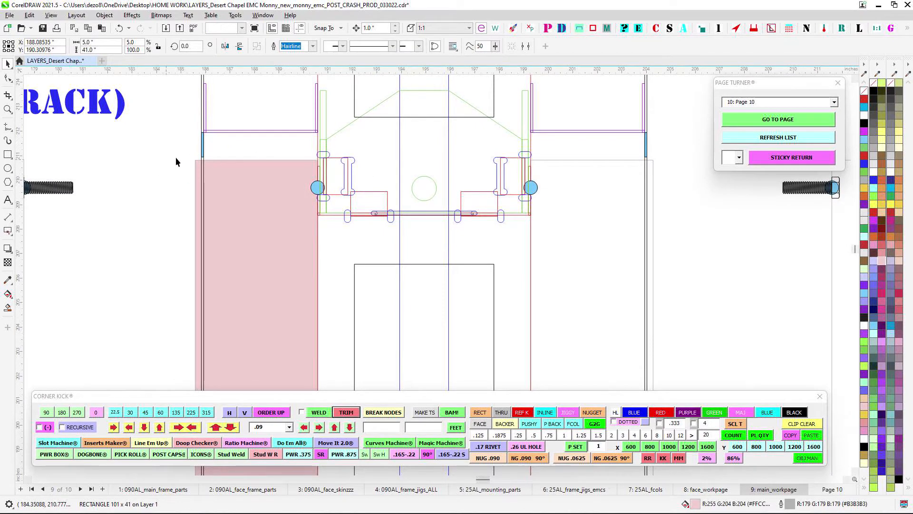
Examine the upper mounting bracket and blue bolt heads in the side section against the top of the pink EMC profile.
scroll(185, 157, "up", 1)
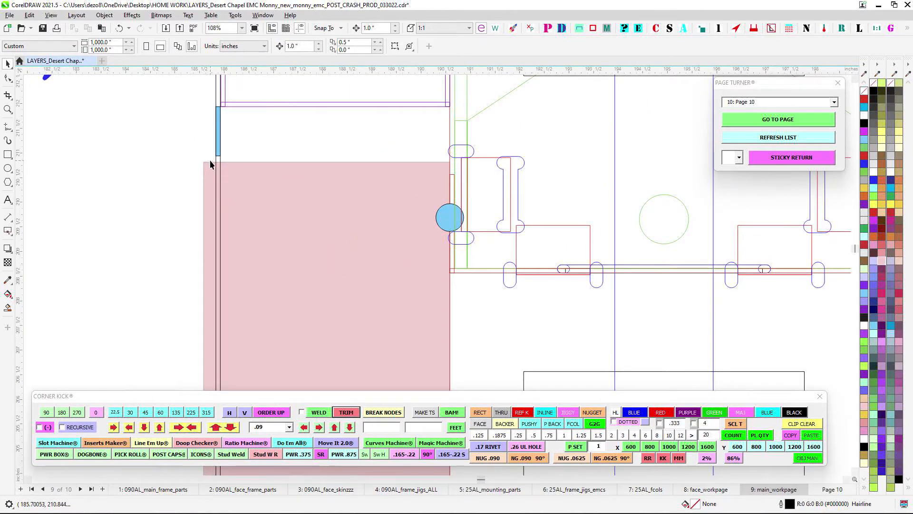
scroll(206, 164, "down", 2)
left_click_drag(204, 167, 119, 152)
scroll(216, 156, "up", 1)
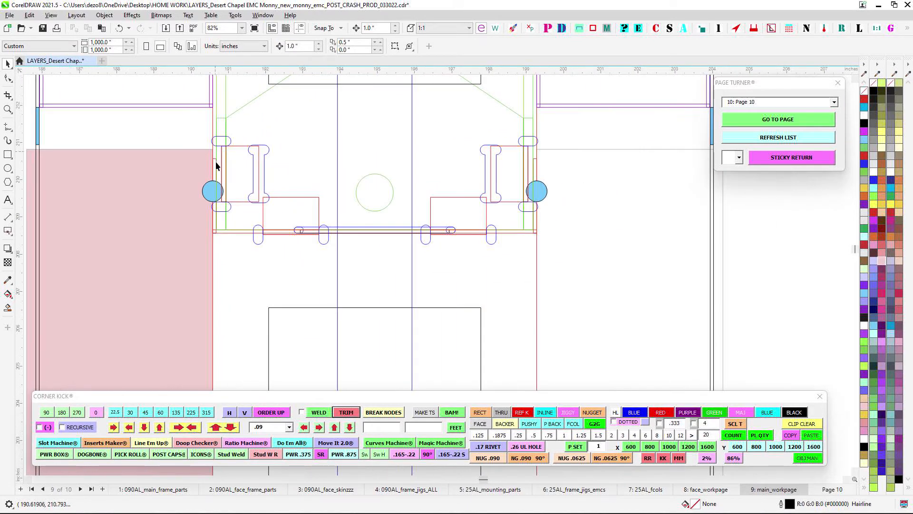
scroll(213, 189, "up", 1)
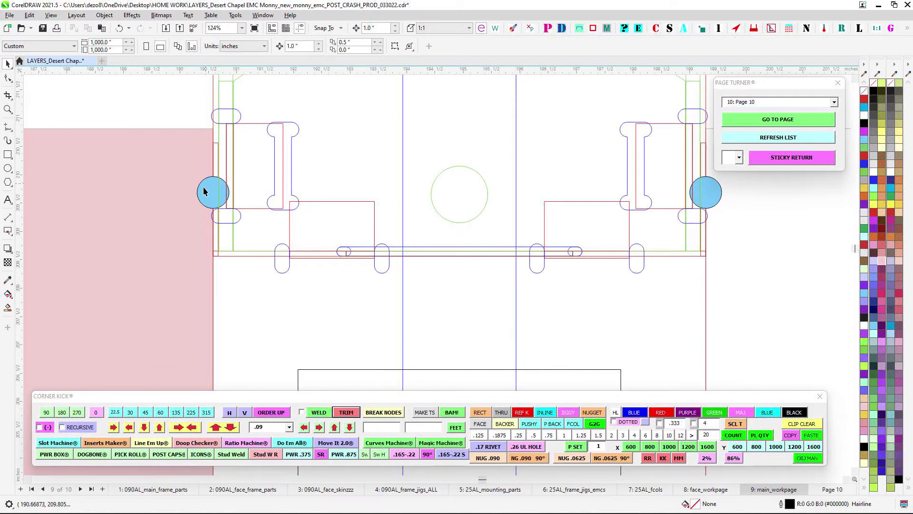
scroll(262, 193, "down", 4)
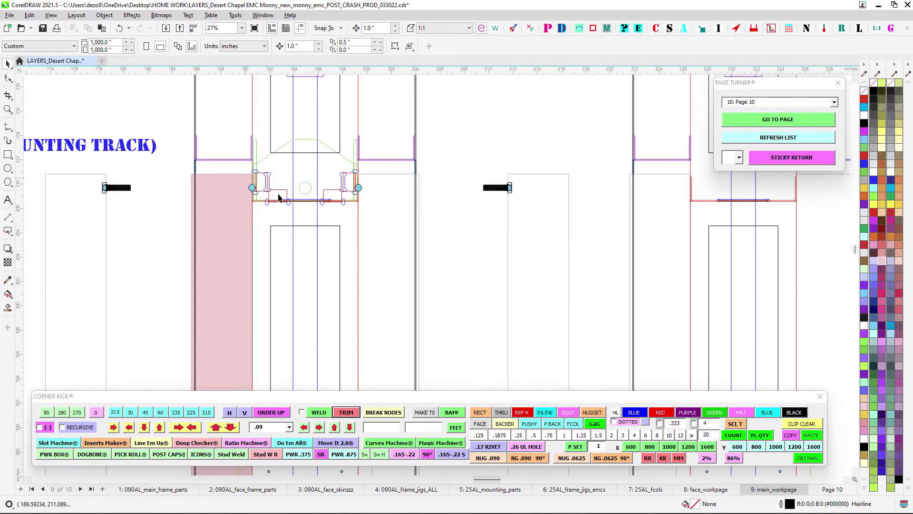
scroll(271, 181, "down", 1)
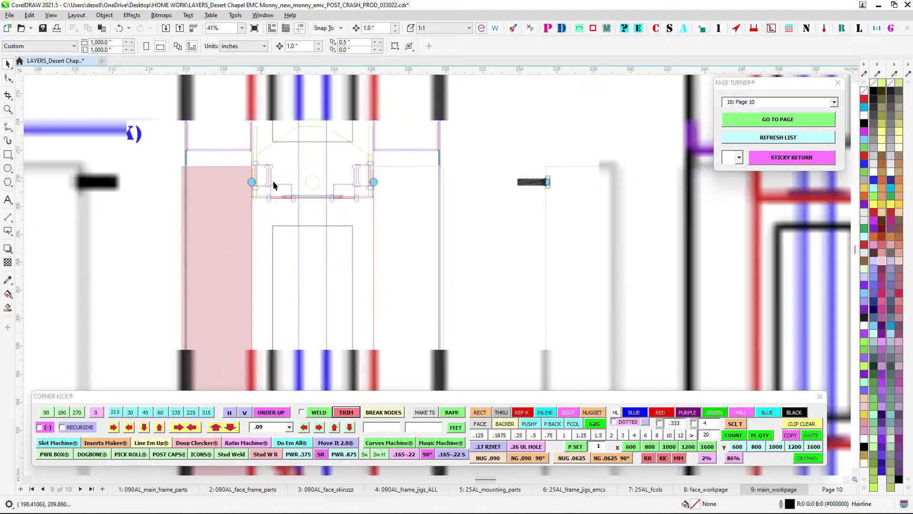
left_click_drag(306, 179, 374, 170)
left_click_drag(389, 245, 363, 200)
scroll(363, 193, "down", 1)
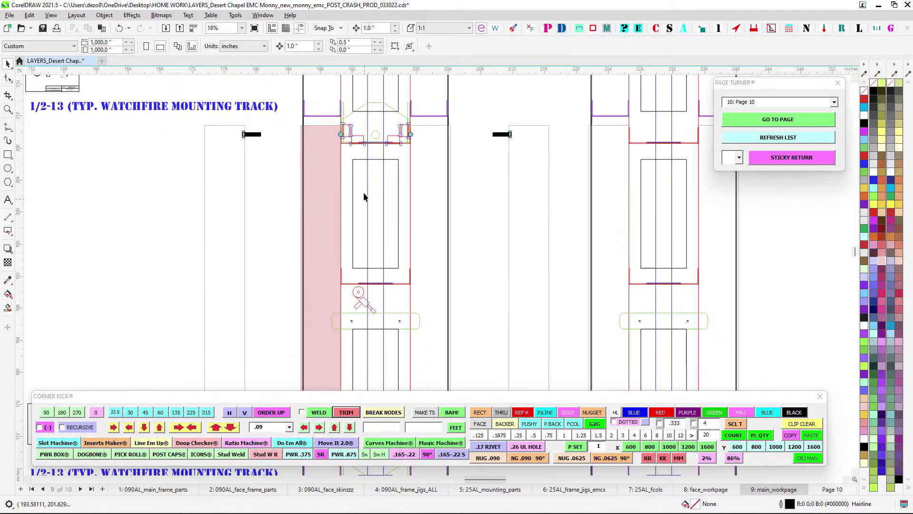
scroll(346, 117, "up", 3)
scroll(387, 90, "down", 1)
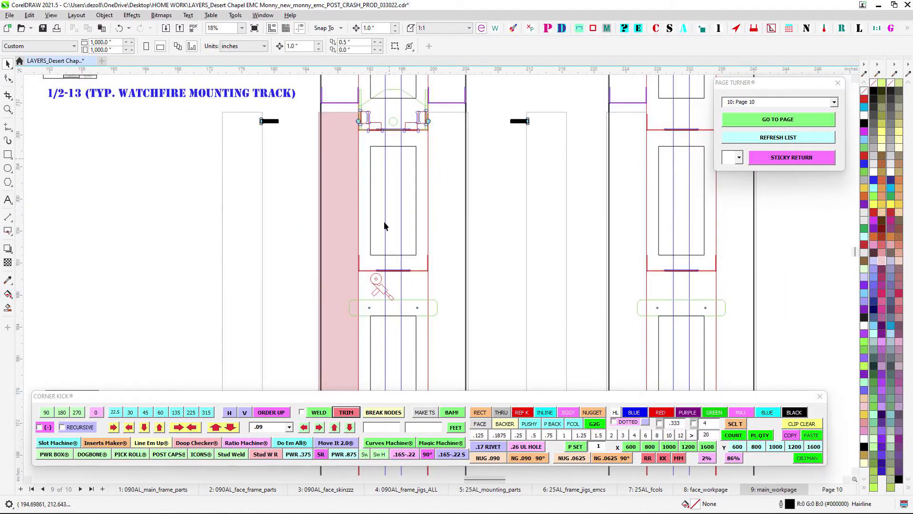
Inspect the side section's lower mounting bracket at the pink EMC profile's bottom edge and the base below the posts.
left_click_drag(384, 221, 390, 101)
scroll(376, 266, "up", 5)
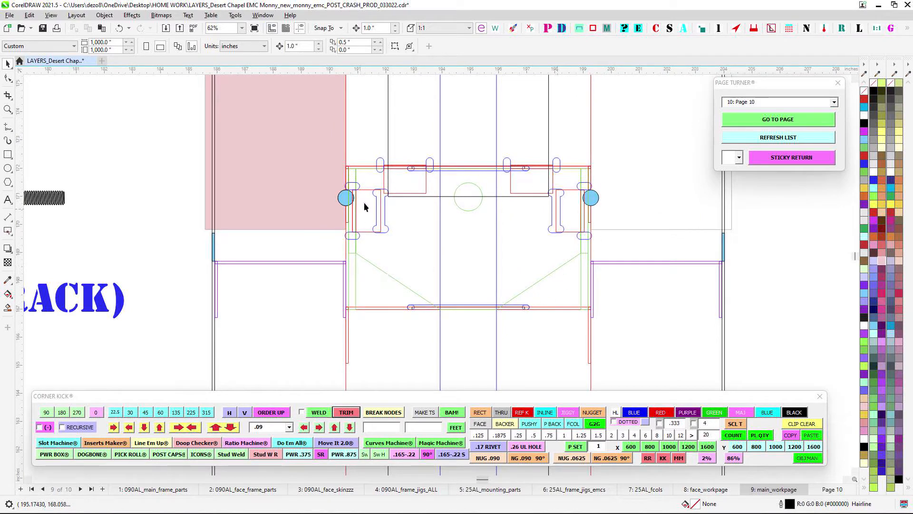
scroll(455, 182, "down", 8)
left_click_drag(457, 226, 333, 199)
scroll(333, 162, "up", 1)
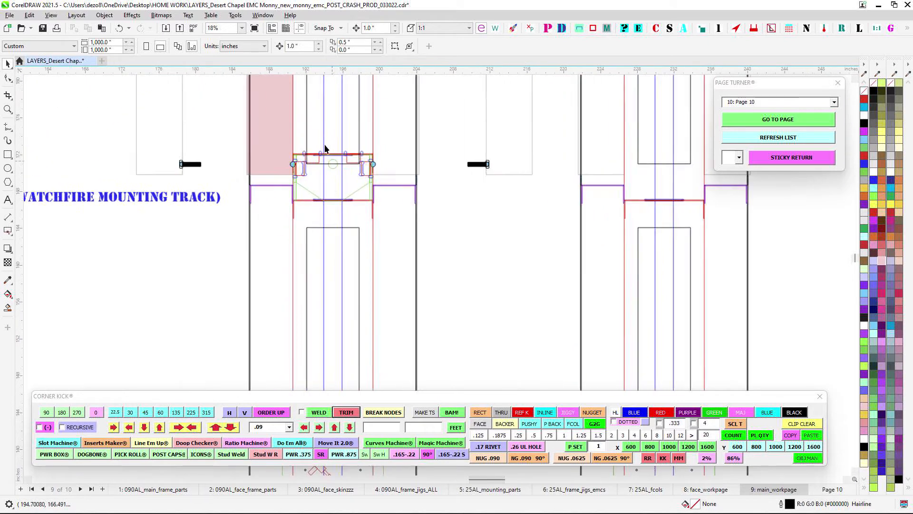
left_click_drag(325, 257, 360, 119)
left_click_drag(351, 340, 339, 264)
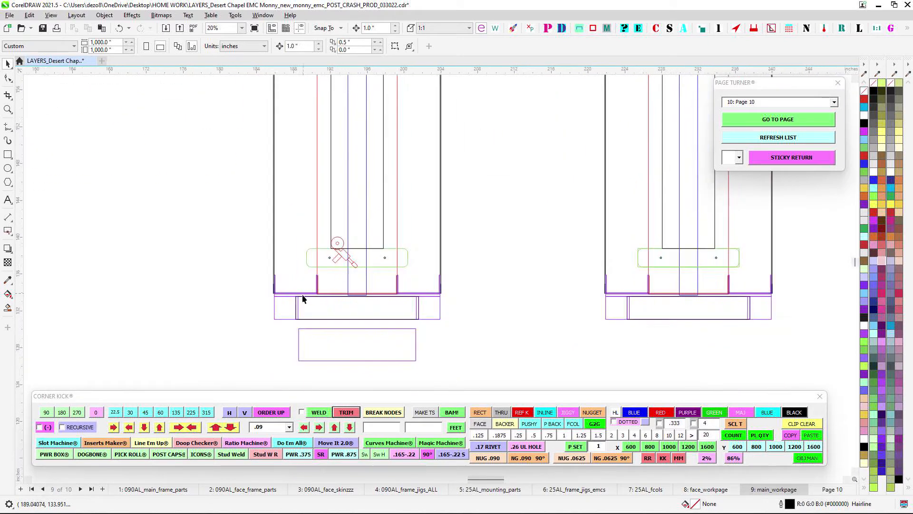
scroll(303, 298, "up", 1)
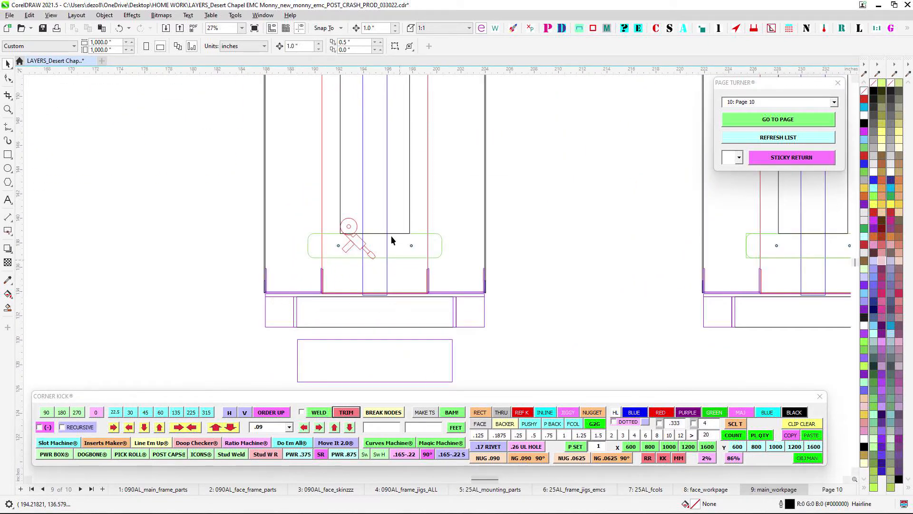
Survey the plan views, skins, ribs and small parts laid out below the main frame elevation.
scroll(439, 259, "down", 5)
left_click_drag(620, 274, 387, 276)
scroll(394, 279, "down", 2)
mouse_move(196, 355)
left_mouse_down()
mouse_move(395, 308)
mouse_move(392, 196)
mouse_move(412, 113)
left_mouse_up()
scroll(355, 299, "up", 3)
scroll(359, 298, "down", 2)
left_click_drag(490, 281, 358, 284)
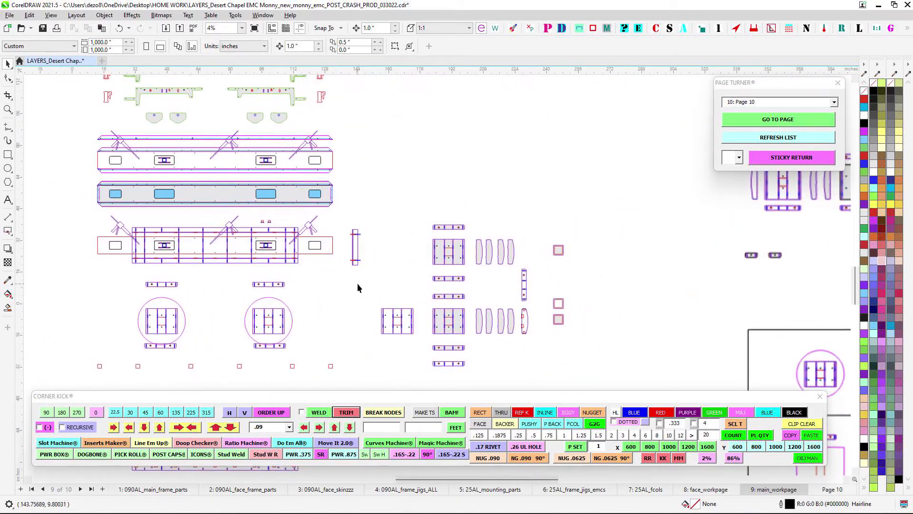
scroll(475, 329, "up", 1)
left_click_drag(439, 330, 586, 198)
mouse_move(565, 314)
left_mouse_down()
mouse_move(540, 238)
mouse_move(575, 147)
left_mouse_up()
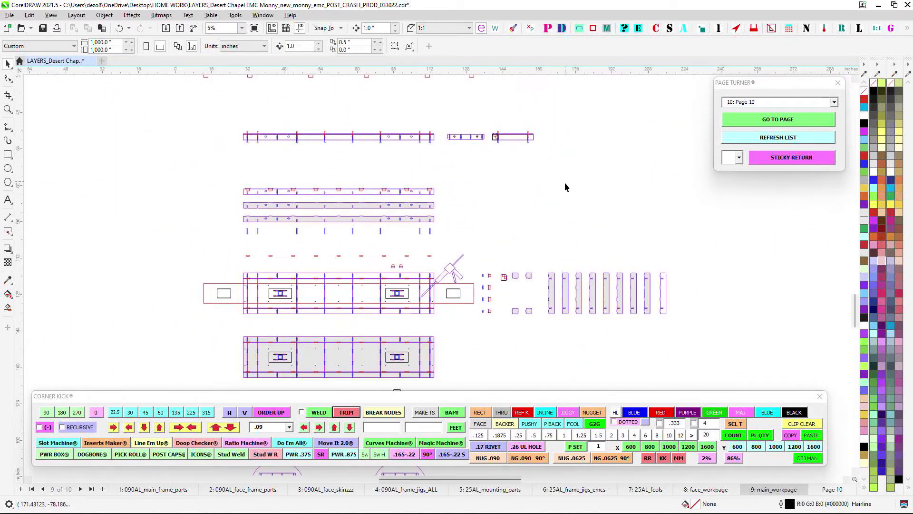
left_click_drag(523, 325, 565, 204)
Compare the tapered gusset plates with the slots beside the square post in the grey base plate.
scroll(433, 295, "up", 3)
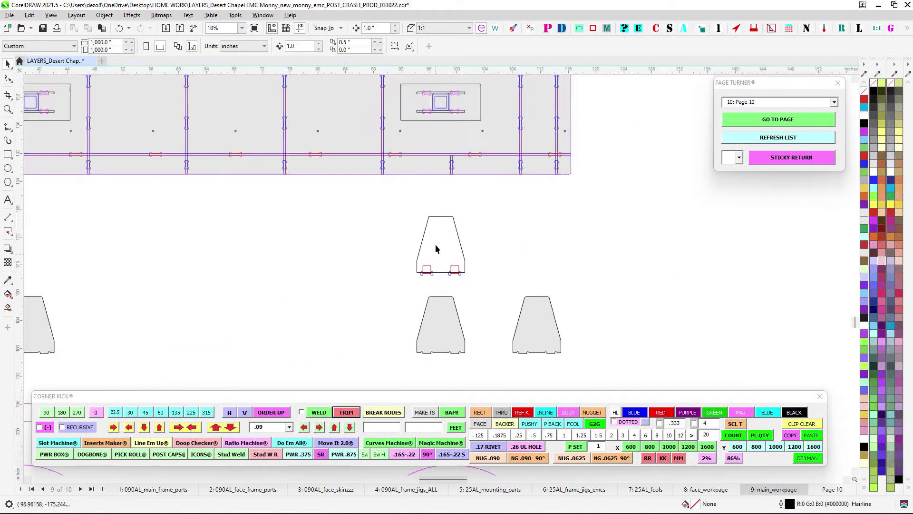
left_click_drag(426, 90, 406, 187)
scroll(399, 168, "up", 2)
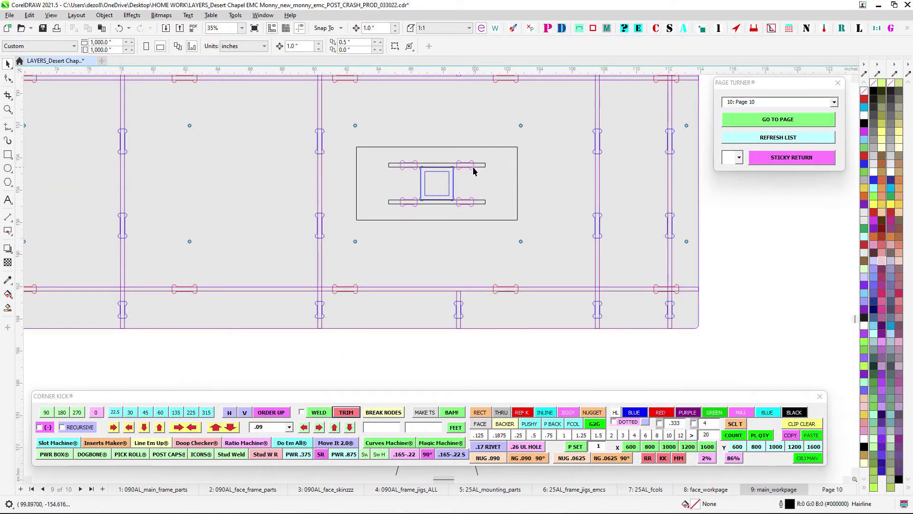
scroll(473, 171, "down", 2)
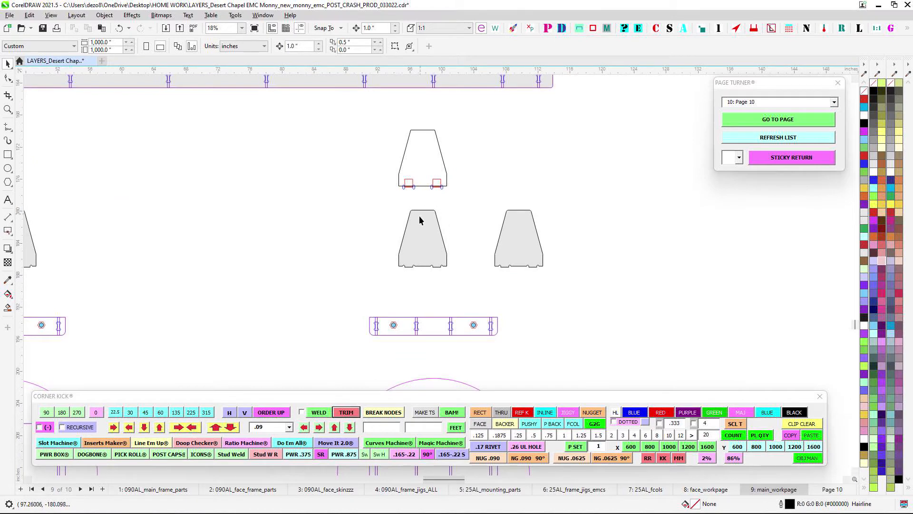
scroll(431, 190, "up", 2)
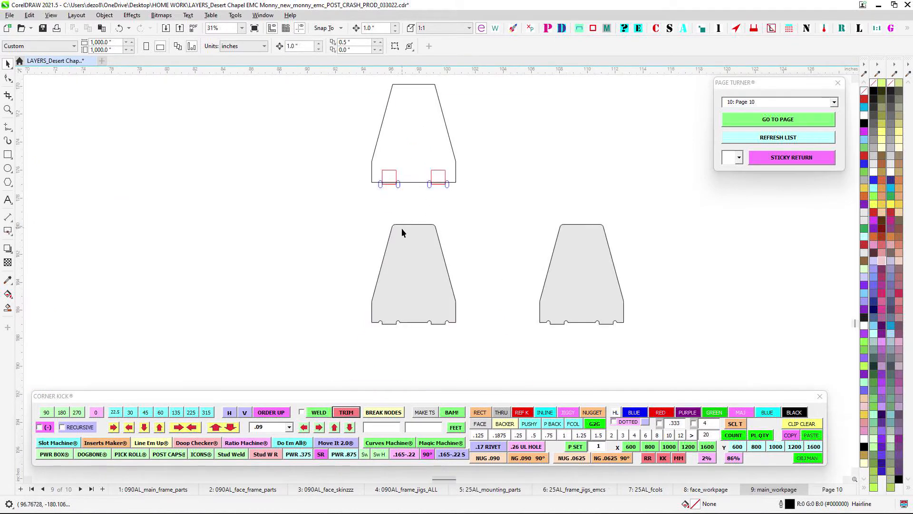
scroll(422, 234, "down", 6)
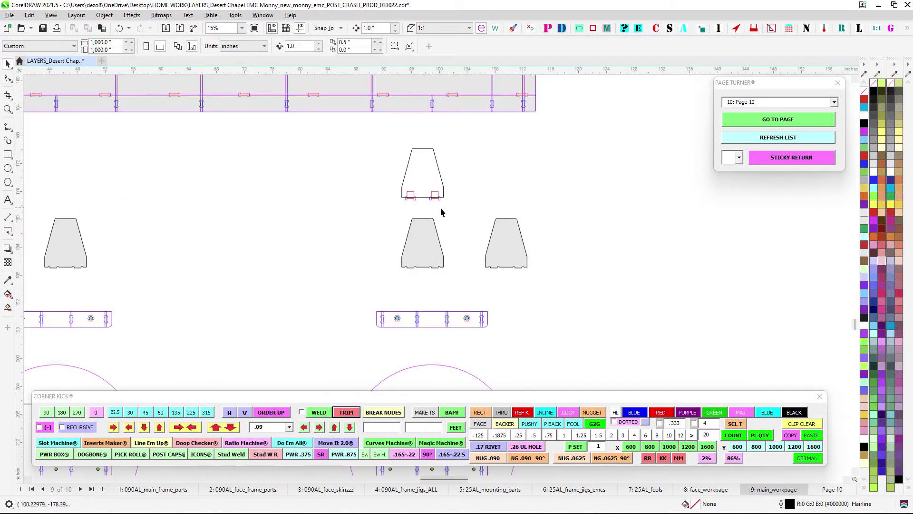
Return to the main frame elevation and examine its upper horizontal beam, posts and corner gussets.
left_click_drag(363, 160, 377, 333)
left_click_drag(378, 133, 382, 270)
left_click_drag(373, 148, 388, 308)
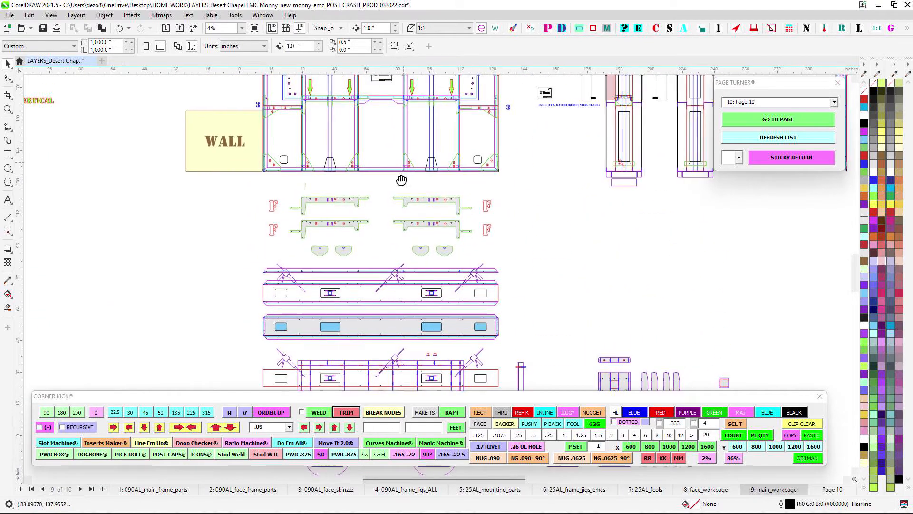
left_click_drag(402, 180, 406, 304)
scroll(409, 295, "up", 3)
left_click_drag(432, 147, 436, 288)
scroll(436, 289, "up", 2)
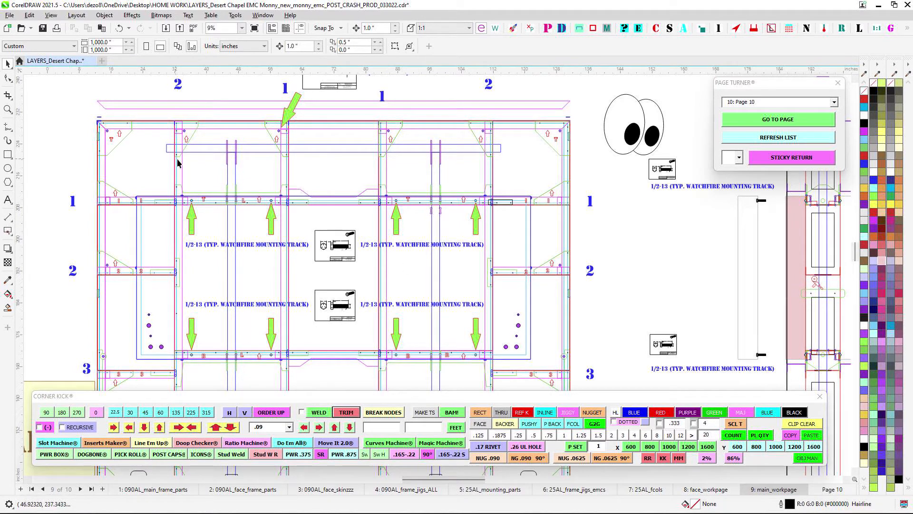
scroll(366, 120, "down", 2)
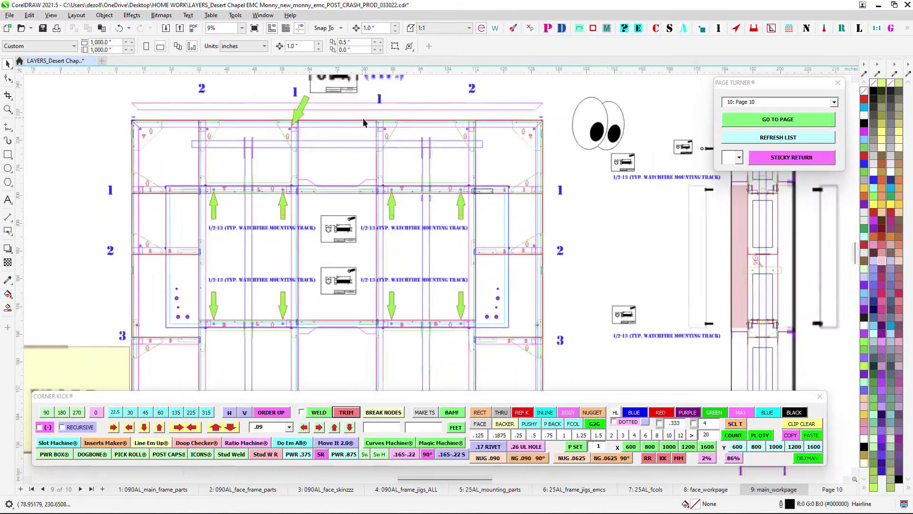
left_click_drag(363, 122, 388, 230)
scroll(396, 230, "up", 6)
scroll(395, 230, "up", 3)
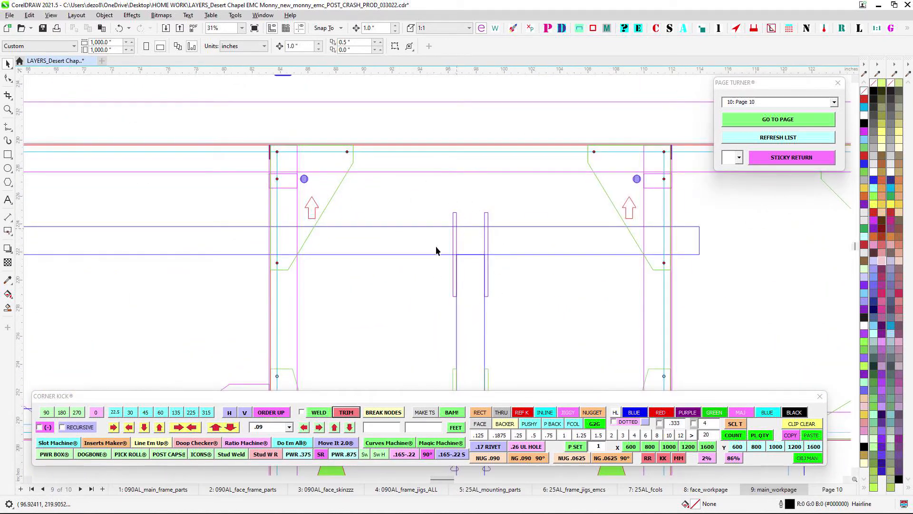
scroll(436, 250, "left", 5)
scroll(329, 243, "down", 3)
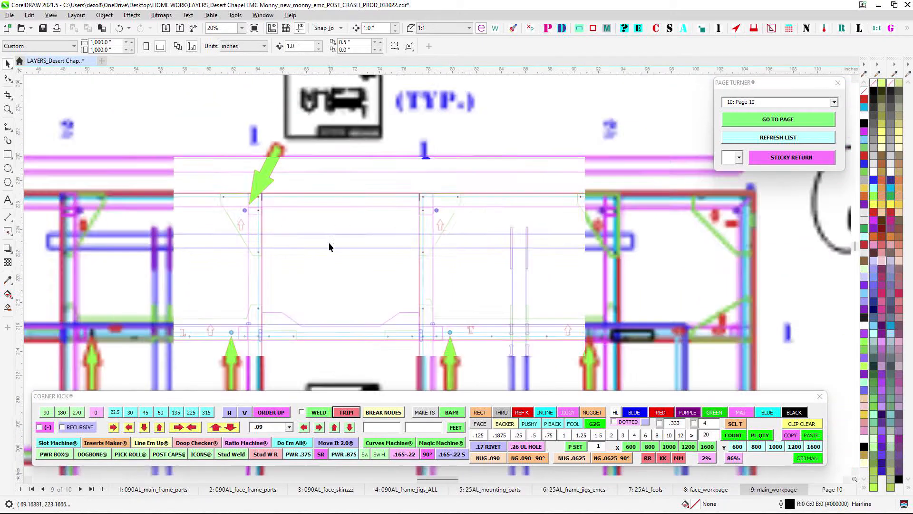
scroll(323, 236, "down", 2)
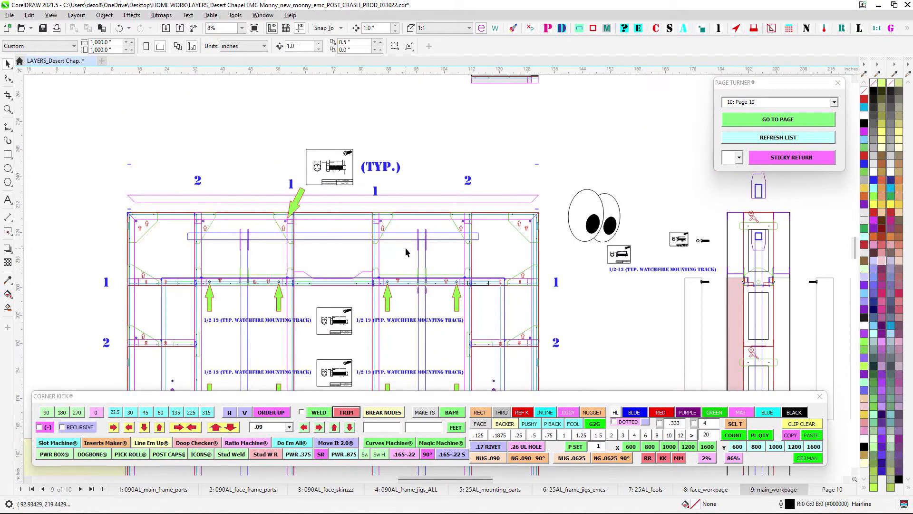
scroll(414, 247, "down", 1)
scroll(421, 243, "up", 2)
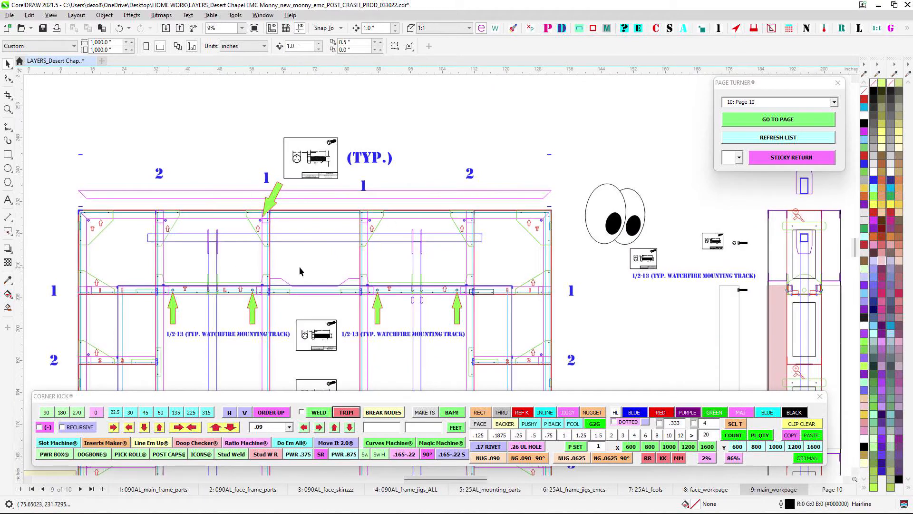
Compare the main frame elevation and its EMC outline with the side sections beside it.
scroll(330, 243, "down", 2)
left_click_drag(479, 223, 374, 196)
scroll(561, 192, "up", 2)
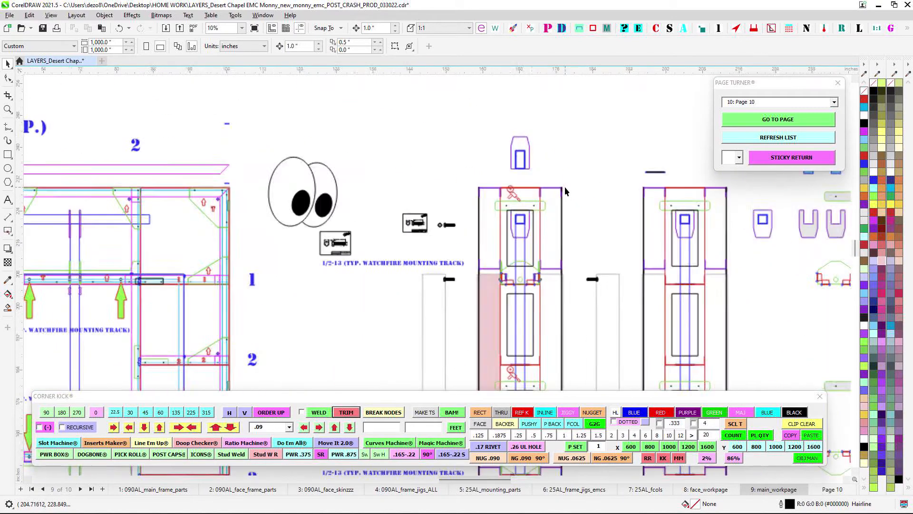
scroll(553, 201, "down", 2)
left_click_drag(454, 272, 597, 224)
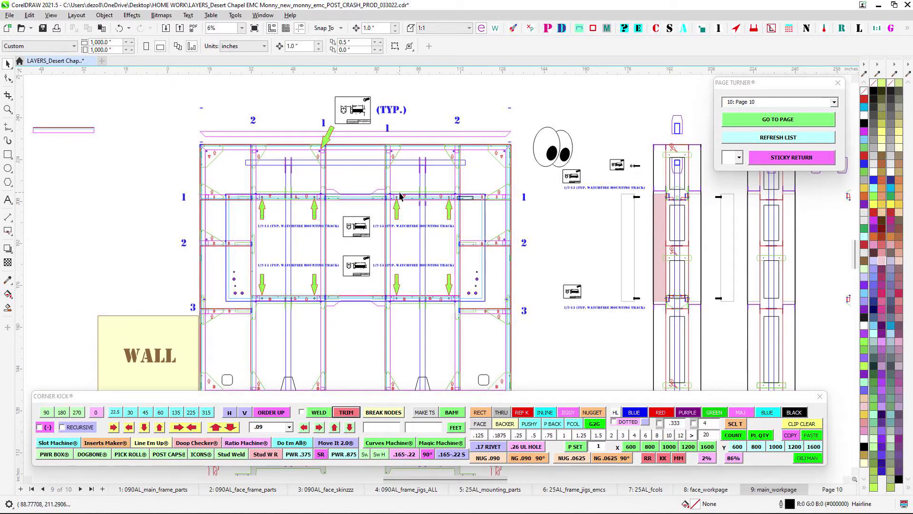
scroll(400, 195, "up", 1)
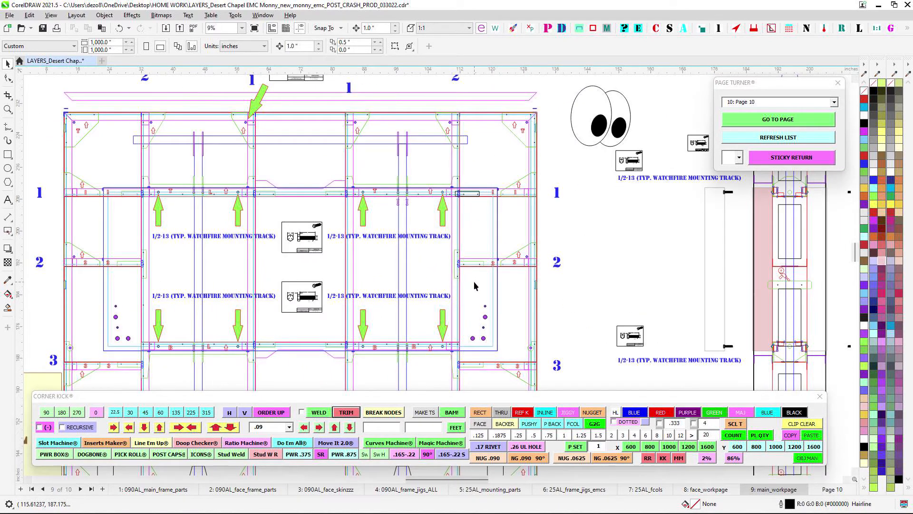
scroll(474, 286, "down", 3)
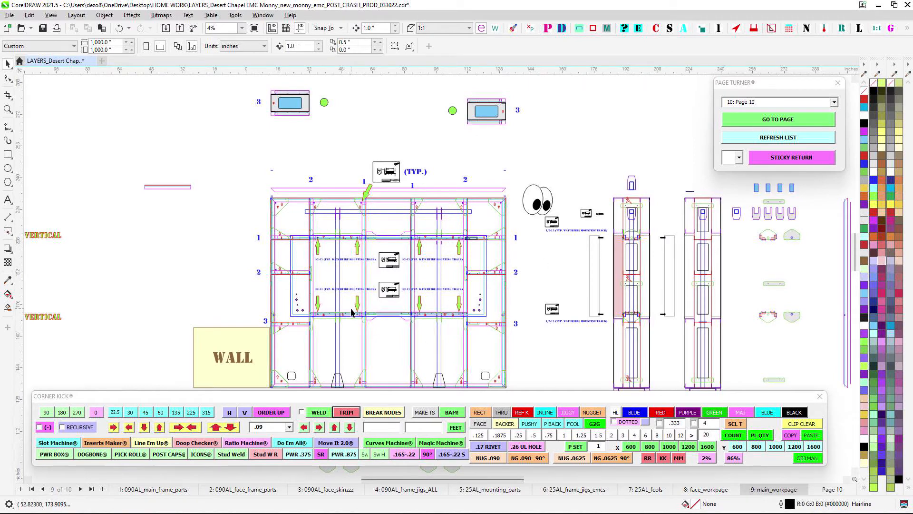
Examine the upper EMC mounting beam, its bolt holes and the small slots at the EMC outline's corner in the main frame elevation.
scroll(495, 209, "up", 3)
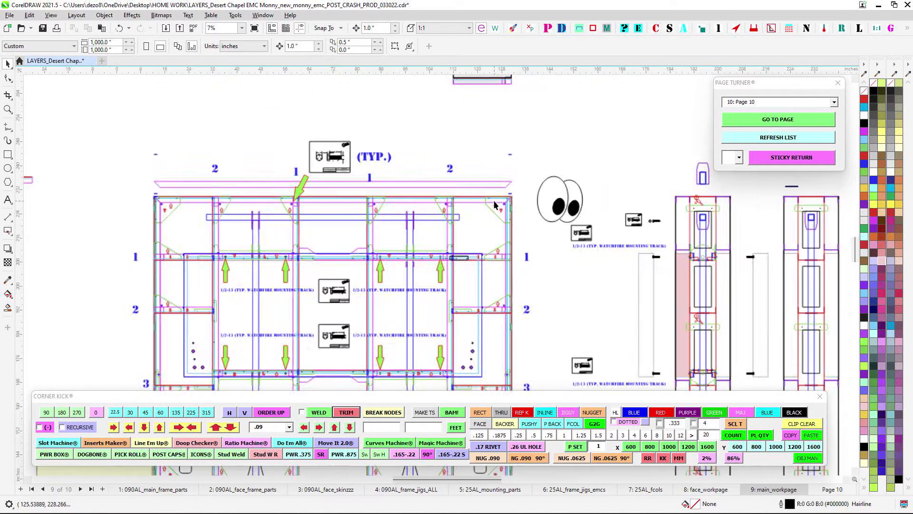
scroll(325, 258, "up", 1)
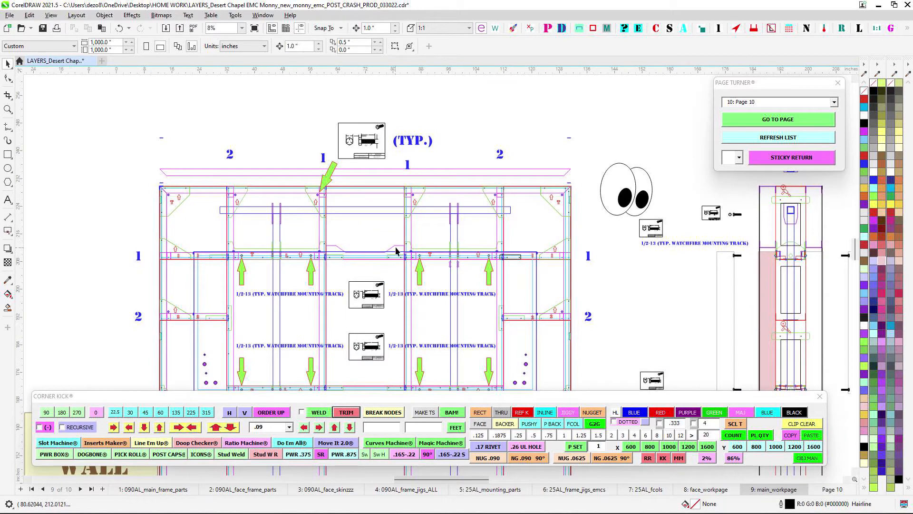
scroll(396, 251, "up", 4)
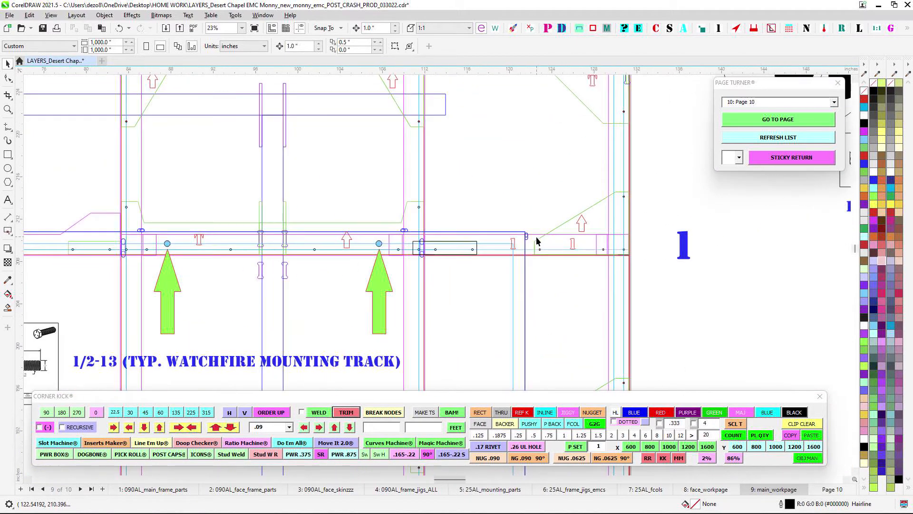
scroll(530, 237, "up", 5)
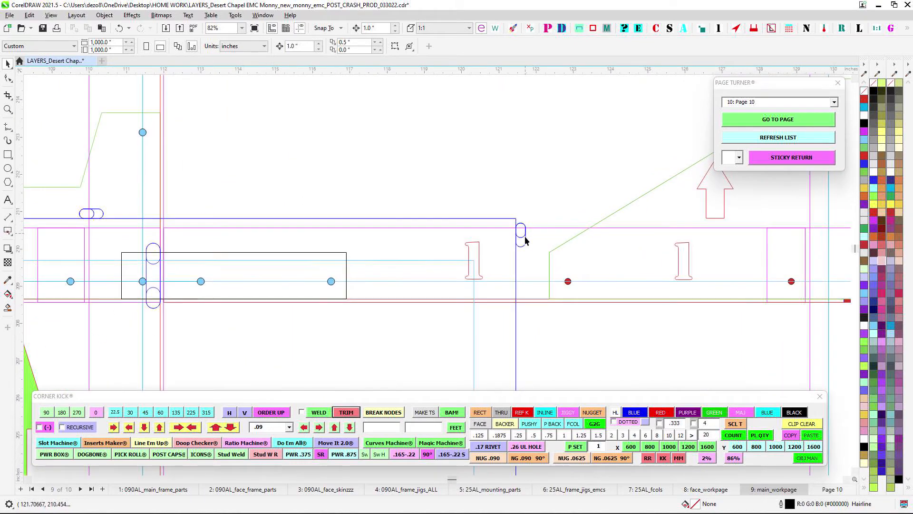
scroll(524, 236, "down", 2)
scroll(459, 243, "down", 4)
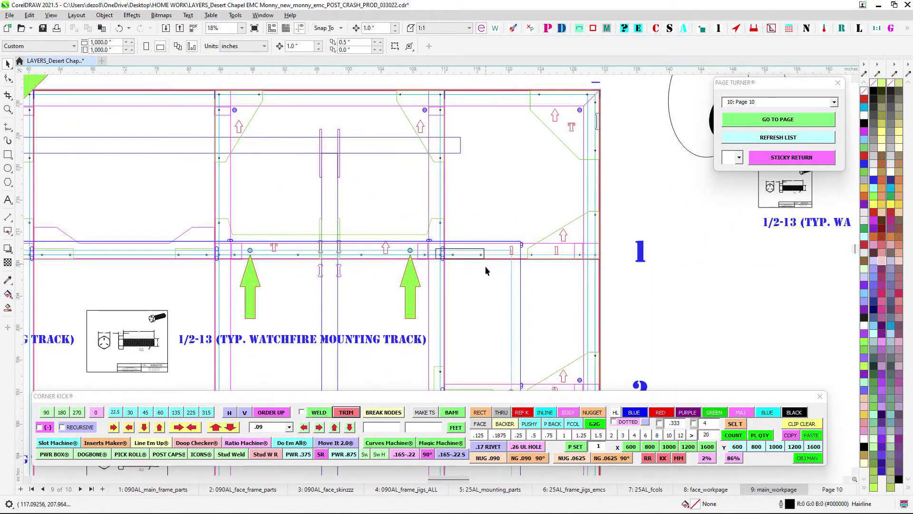
scroll(617, 242, "down", 1)
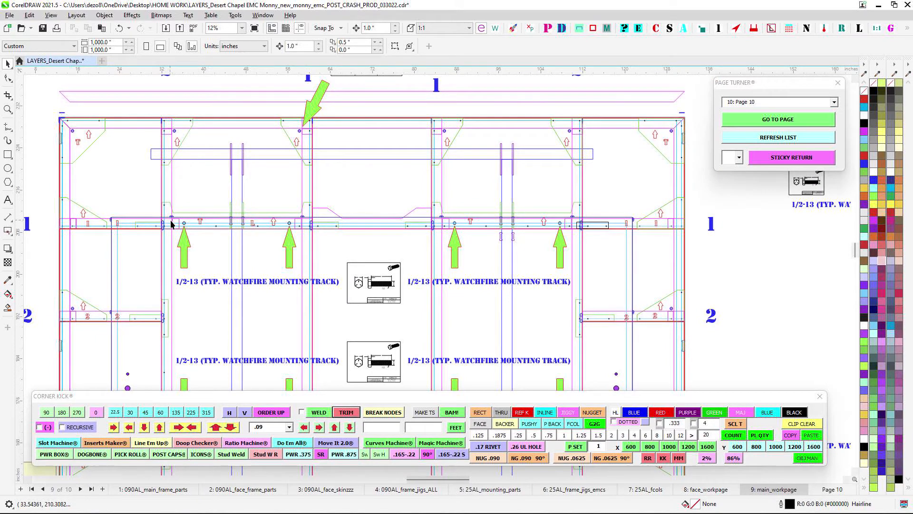
Inspect the lower EMC mounting beam, its 1/2-13 bolt locations and the adjoining number 3 cross member.
left_click_drag(308, 295, 332, 158)
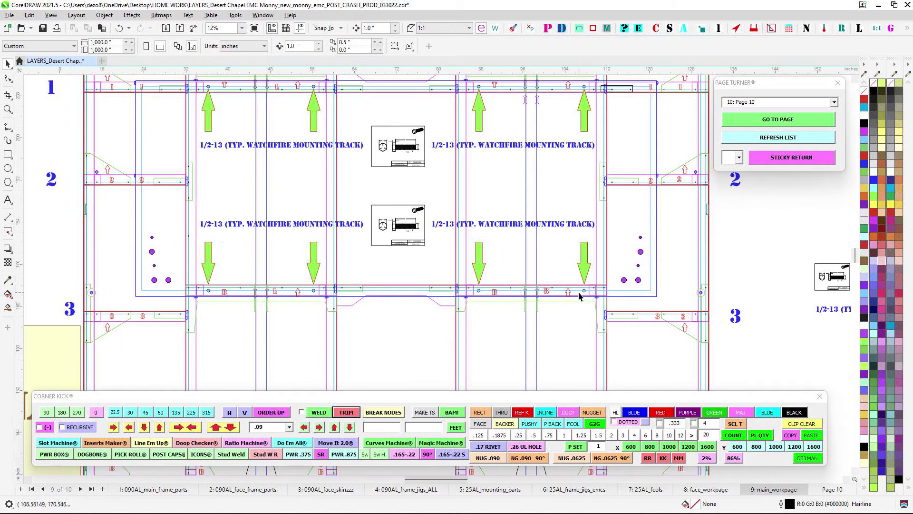
scroll(606, 279, "up", 1)
left_click_drag(105, 267, 279, 249)
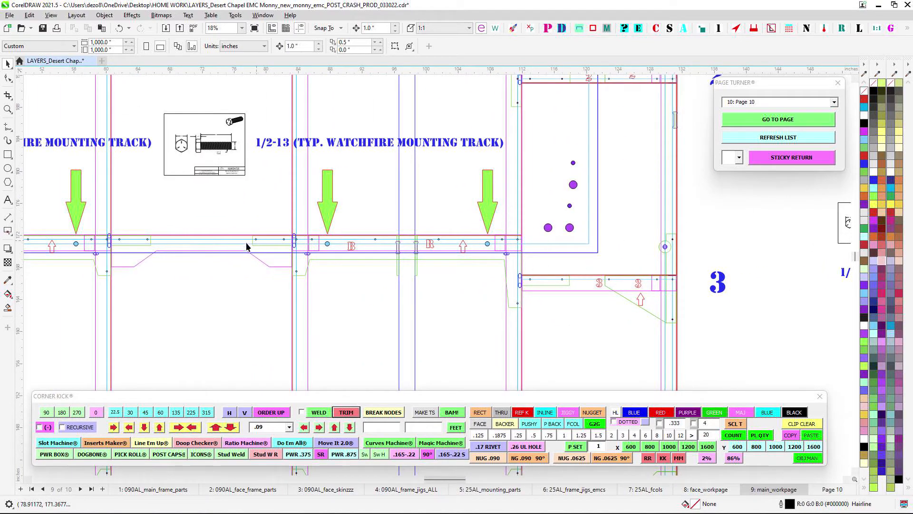
scroll(246, 247, "down", 2)
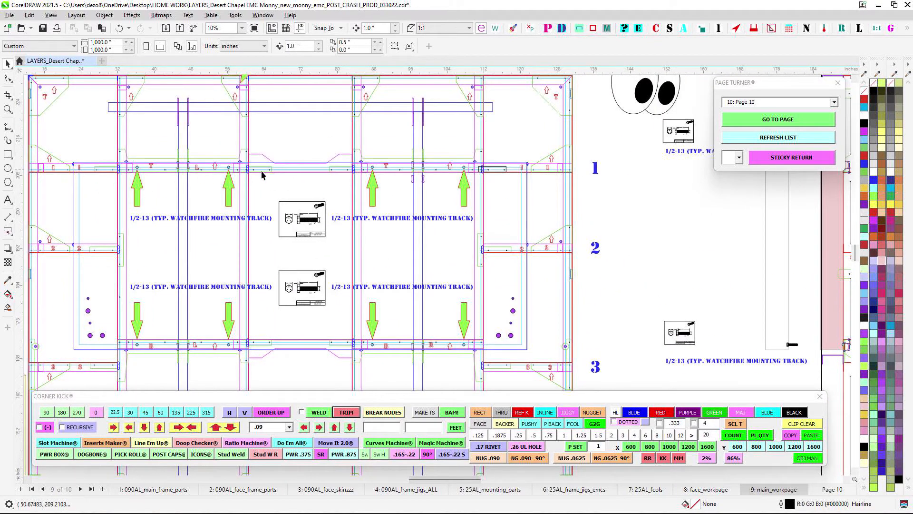
scroll(461, 205, "down", 3)
scroll(350, 242, "up", 2)
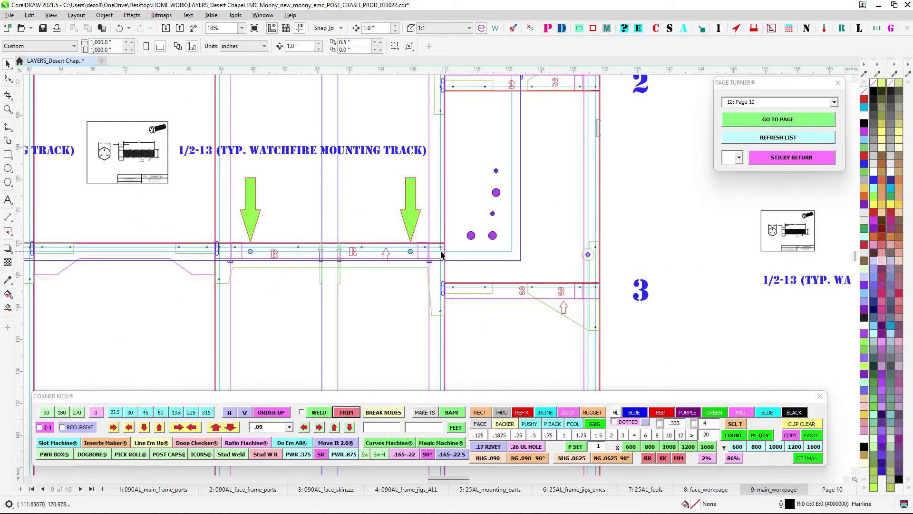
scroll(509, 242, "up", 1)
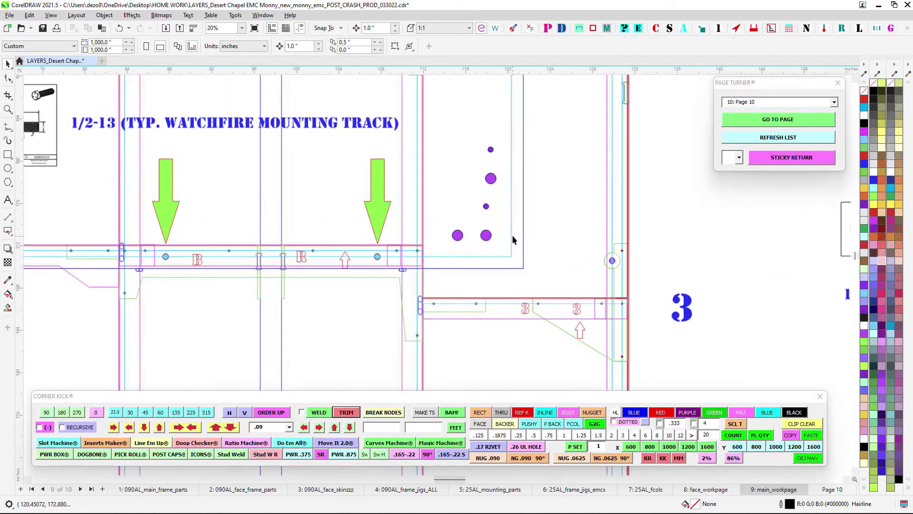
scroll(546, 150, "down", 2)
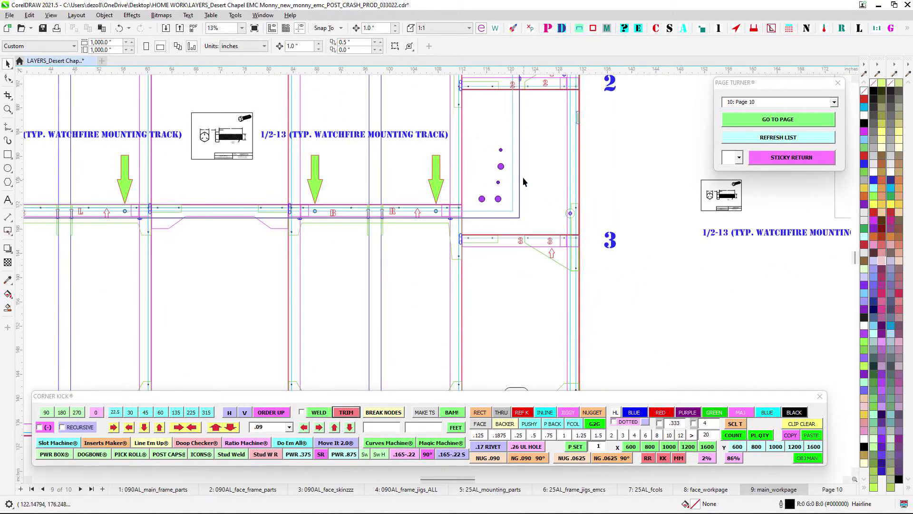
scroll(482, 200, "up", 2)
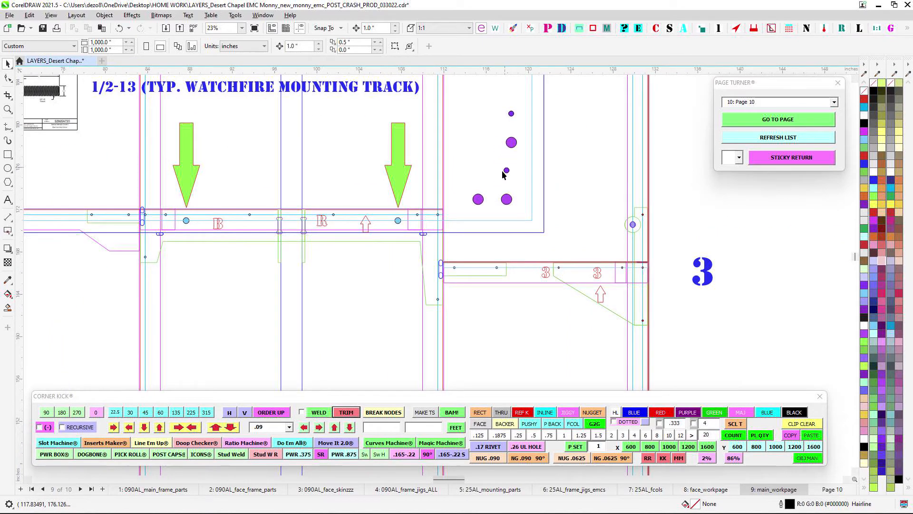
Compare the purple hole clusters inside the left and right lower corners of the EMC outline.
scroll(525, 190, "down", 3)
left_click_drag(389, 189, 738, 206)
left_click_drag(465, 205, 504, 202)
scroll(248, 156, "up", 4)
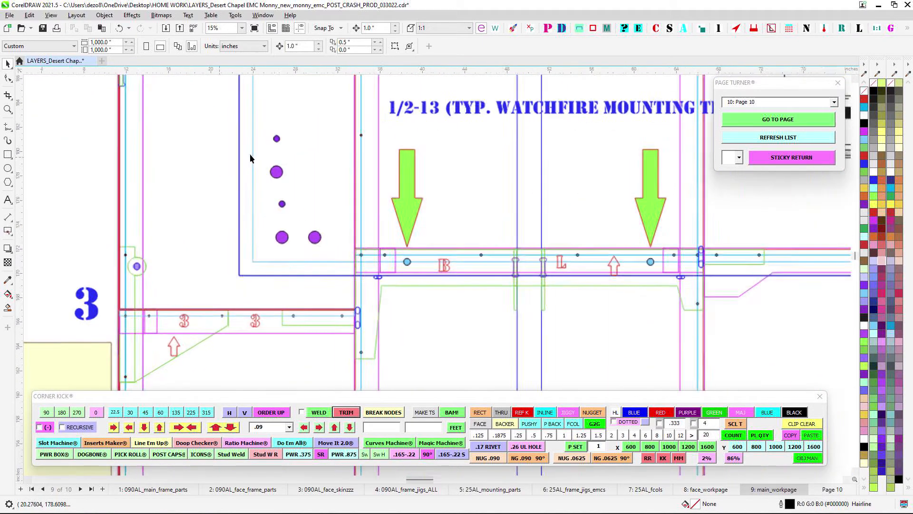
scroll(307, 217, "down", 3)
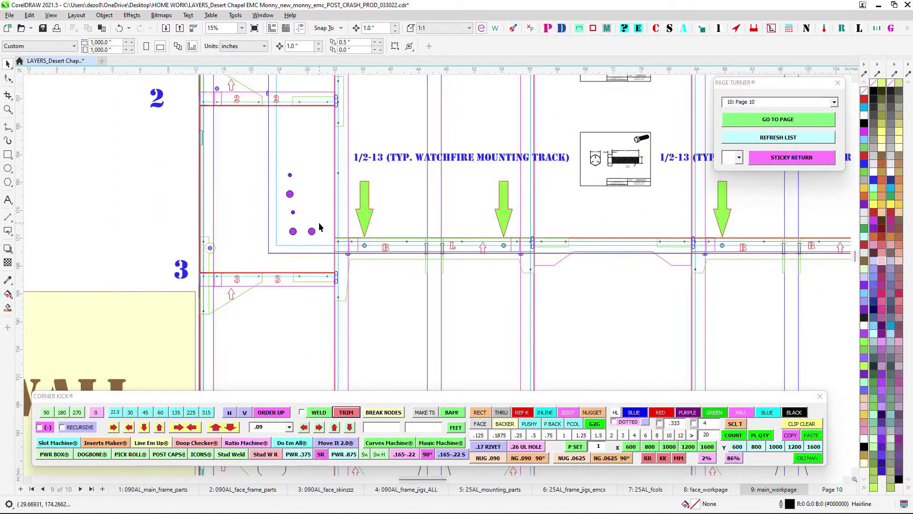
left_click_drag(721, 202, 355, 229)
scroll(414, 228, "up", 2)
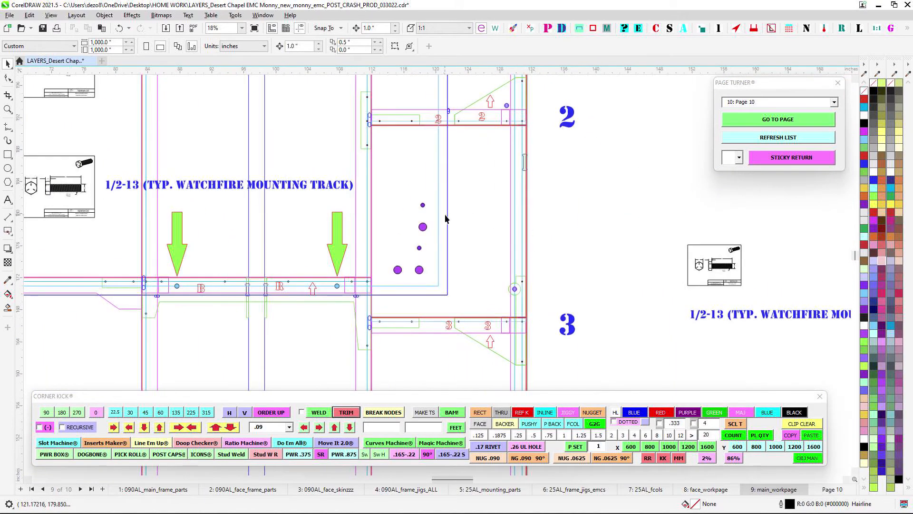
scroll(449, 217, "down", 1)
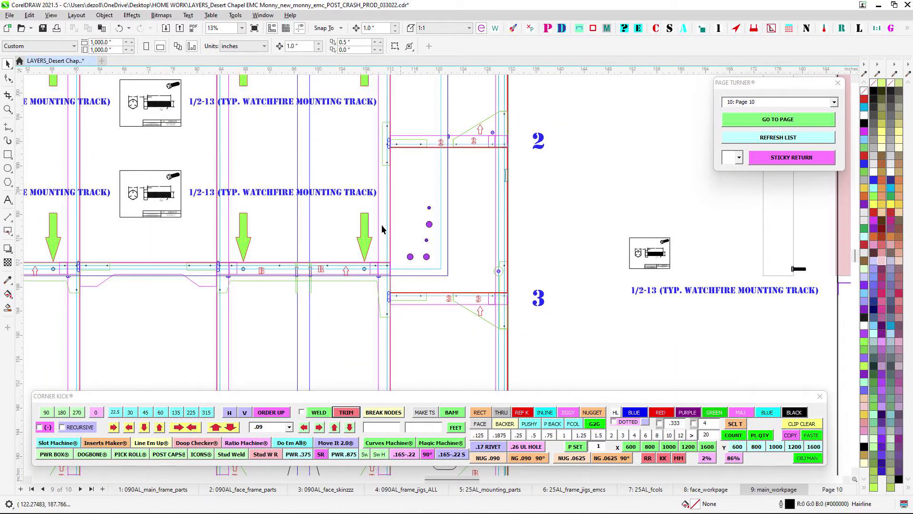
scroll(381, 194, "up", 1)
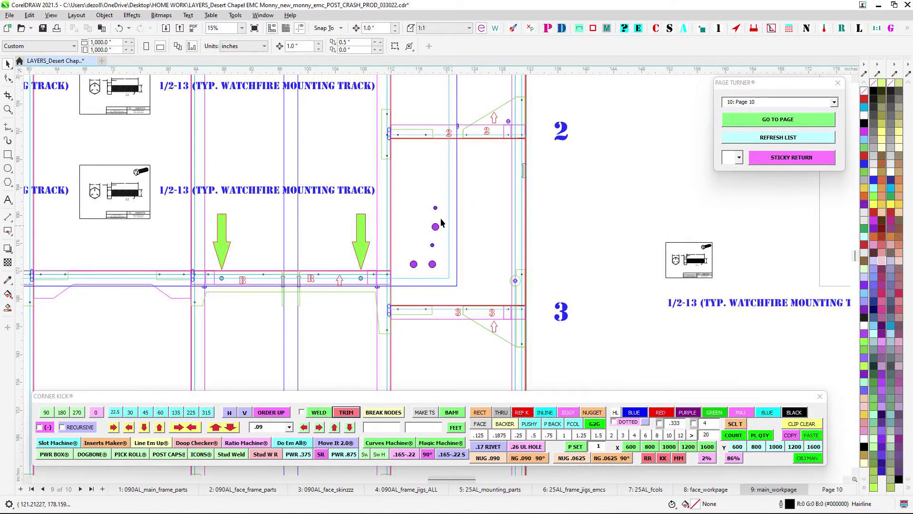
scroll(466, 247, "down", 2)
left_click_drag(489, 248, 597, 232)
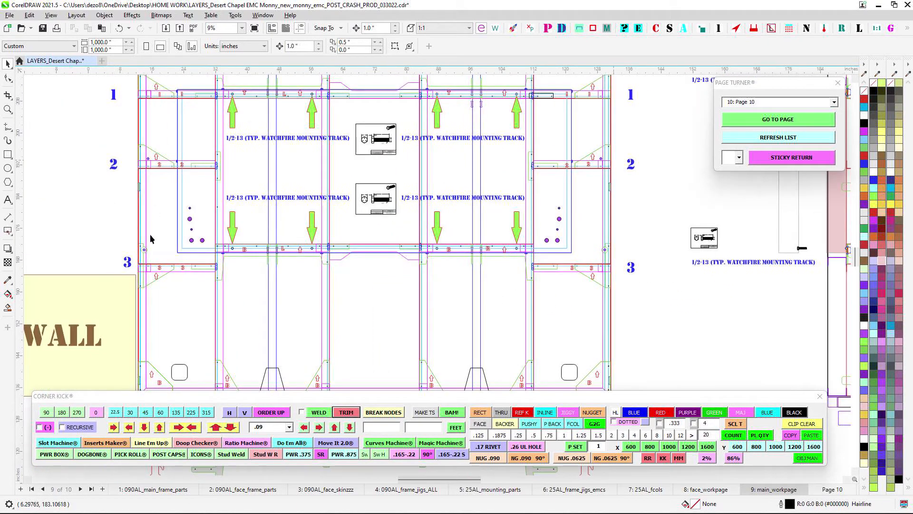
scroll(202, 238, "up", 3)
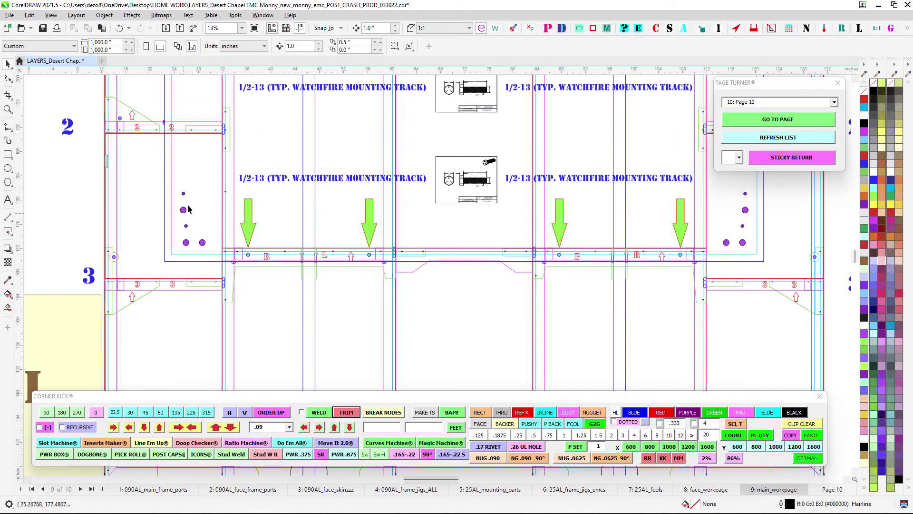
scroll(245, 238, "down", 4)
left_click_drag(245, 237, 240, 299)
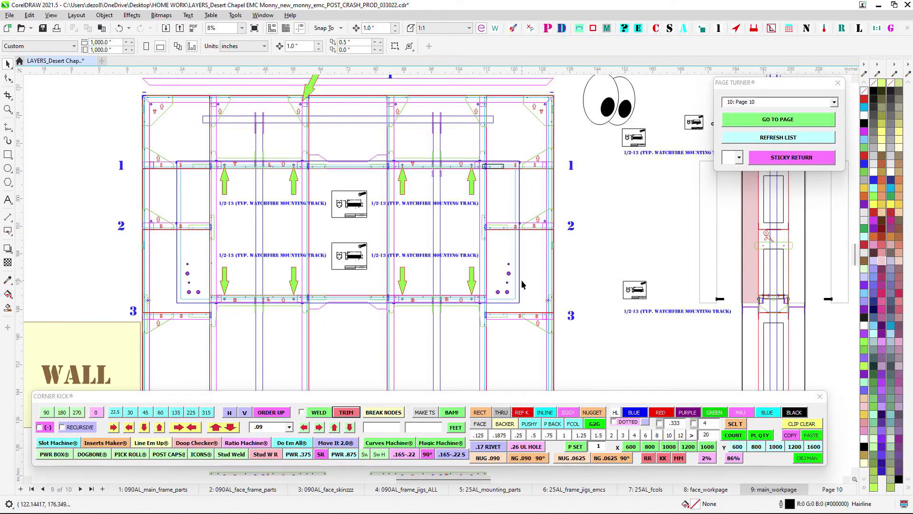
Examine the frame elevation's right-hand bays, from the upper gussets down to cross members 1, 2 and 3.
scroll(512, 194, "up", 2)
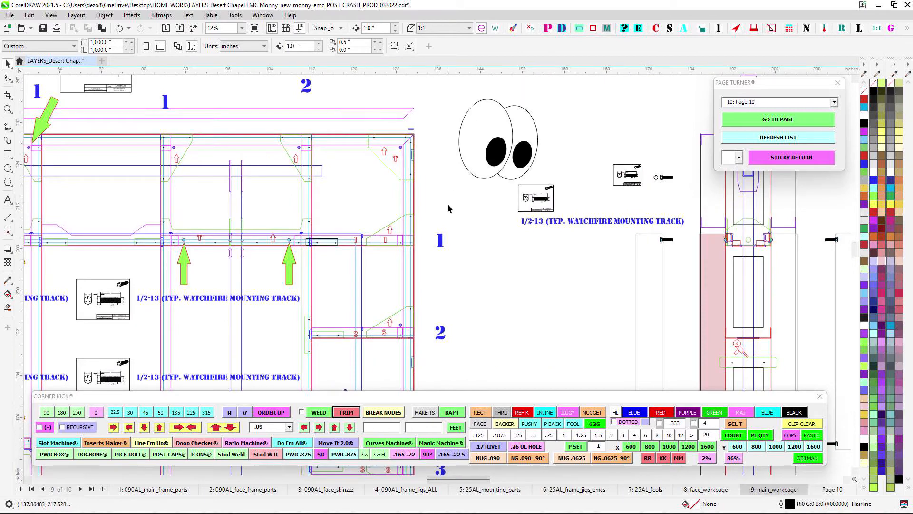
scroll(422, 156, "up", 2)
scroll(422, 201, "down", 3)
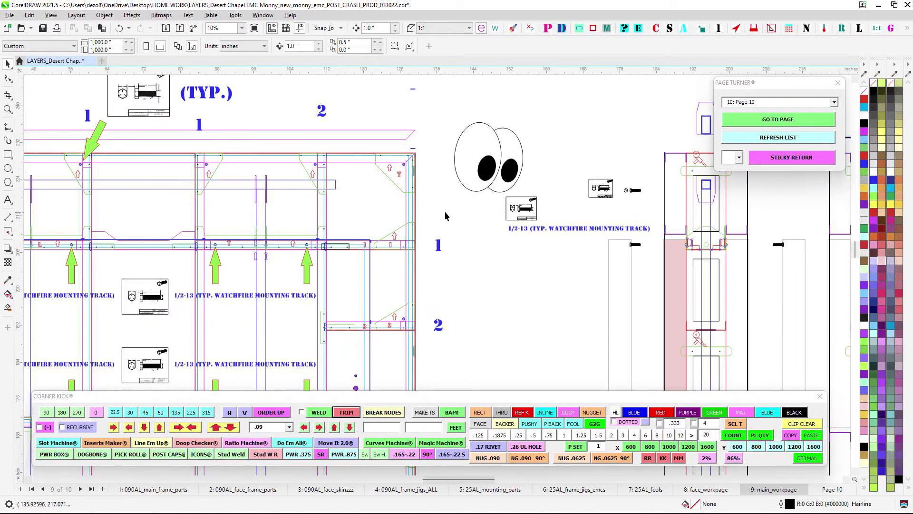
left_click_drag(402, 217, 566, 230)
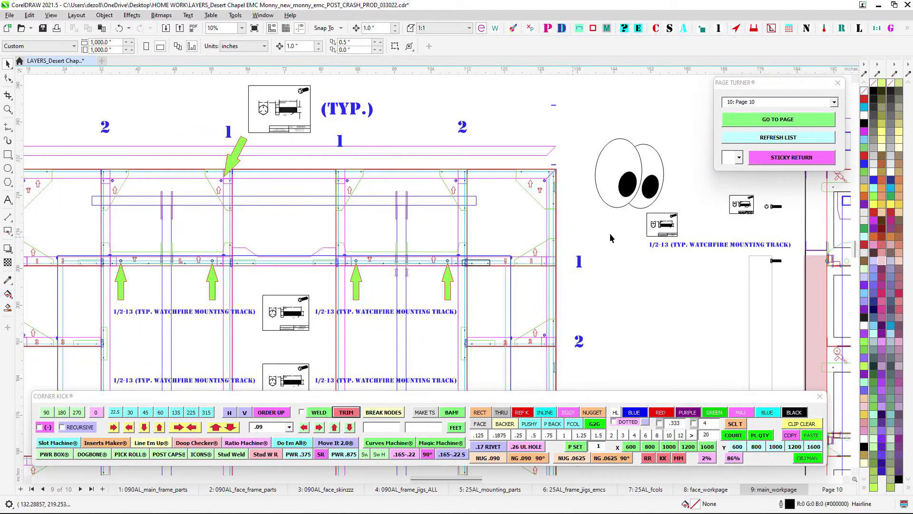
scroll(611, 238, "down", 2)
left_click_drag(546, 263, 535, 215)
scroll(542, 212, "down", 1)
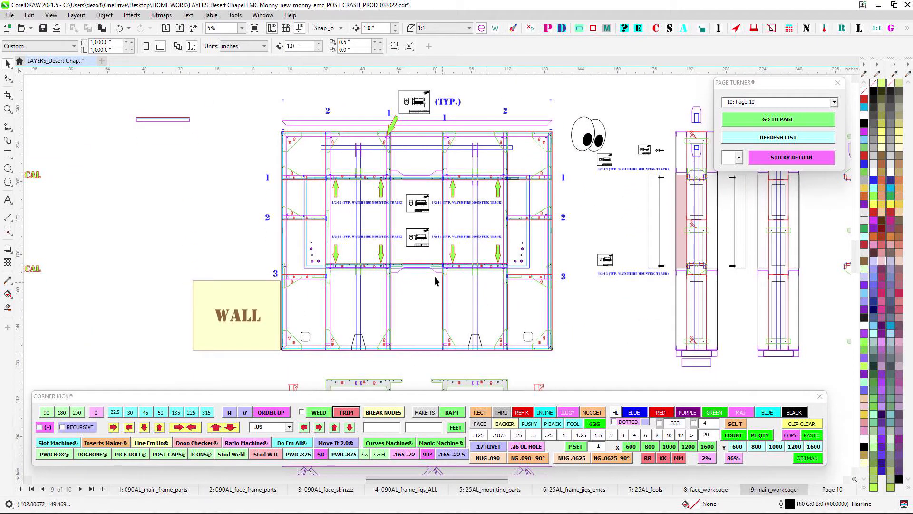
scroll(458, 269, "up", 2)
left_click_drag(458, 274, 444, 286)
scroll(546, 295, "up", 1)
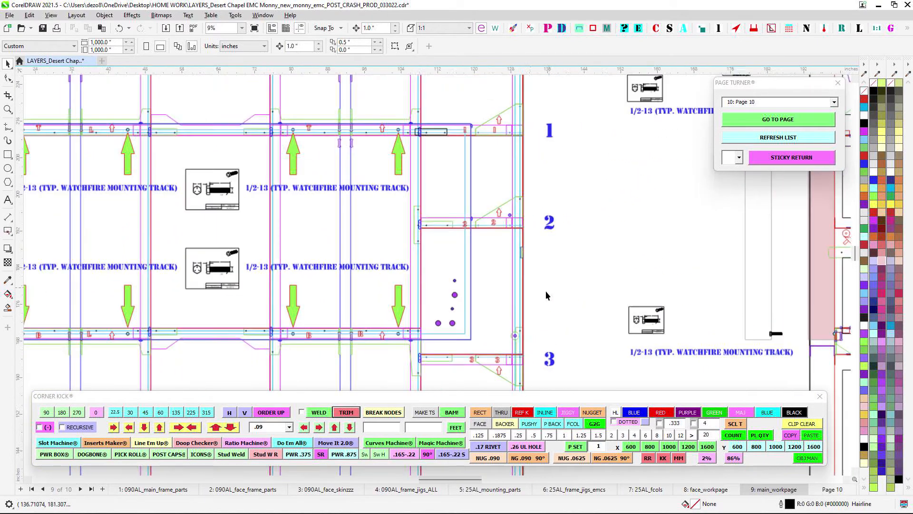
left_click_drag(516, 326, 535, 360)
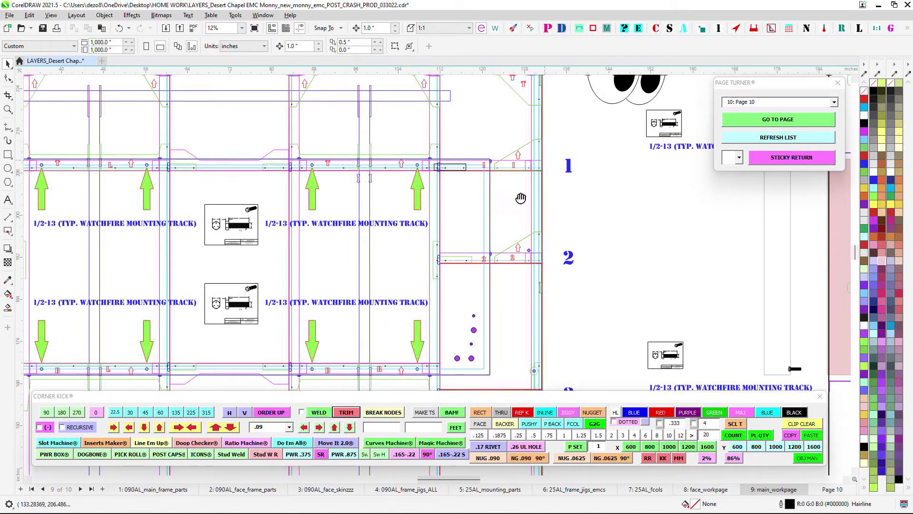
Survey the full frame elevation with the adjoining wall, the side sections and the parts laid out below.
left_click_drag(520, 198, 575, 292)
left_click_drag(336, 194, 677, 149)
scroll(515, 160, "down", 2)
left_click_drag(500, 205, 209, 195)
scroll(279, 217, "down", 1)
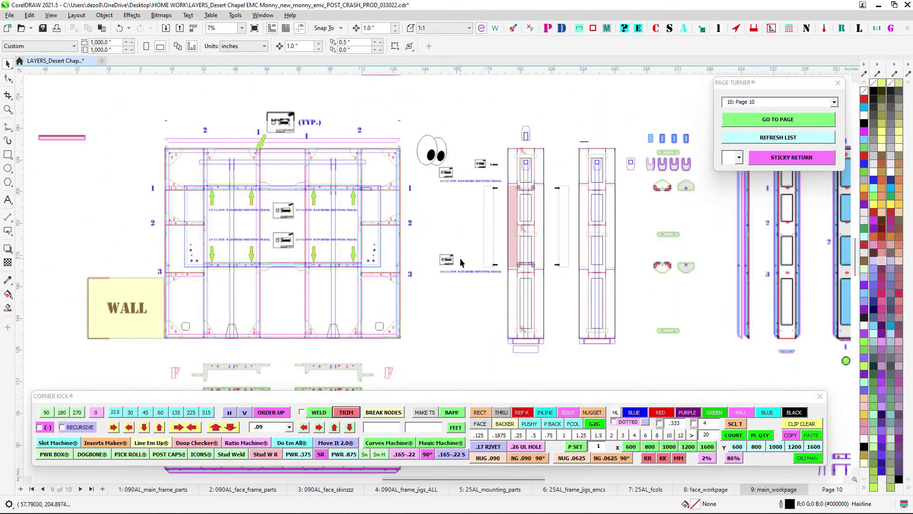
left_click_drag(465, 258, 299, 189)
left_click_drag(275, 238, 548, 221)
scroll(276, 214, "up", 2)
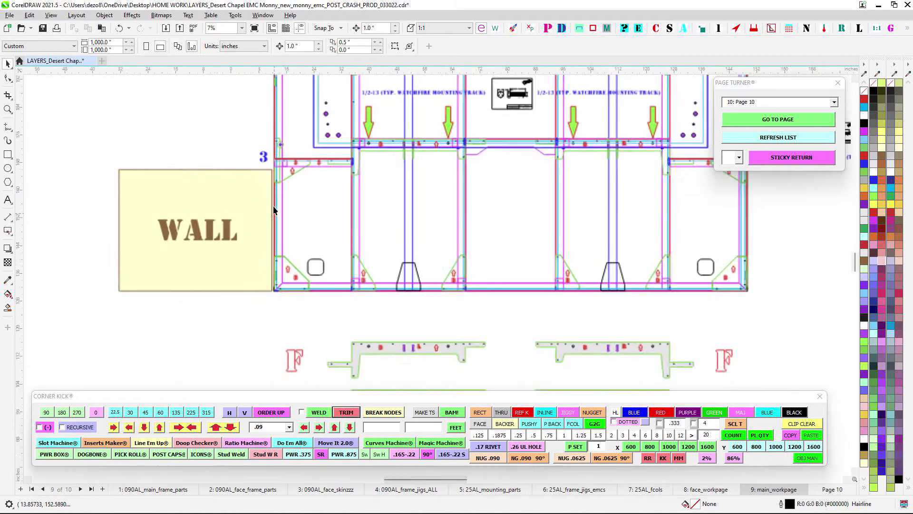
scroll(260, 315, "down", 2)
left_click_drag(436, 331, 157, 196)
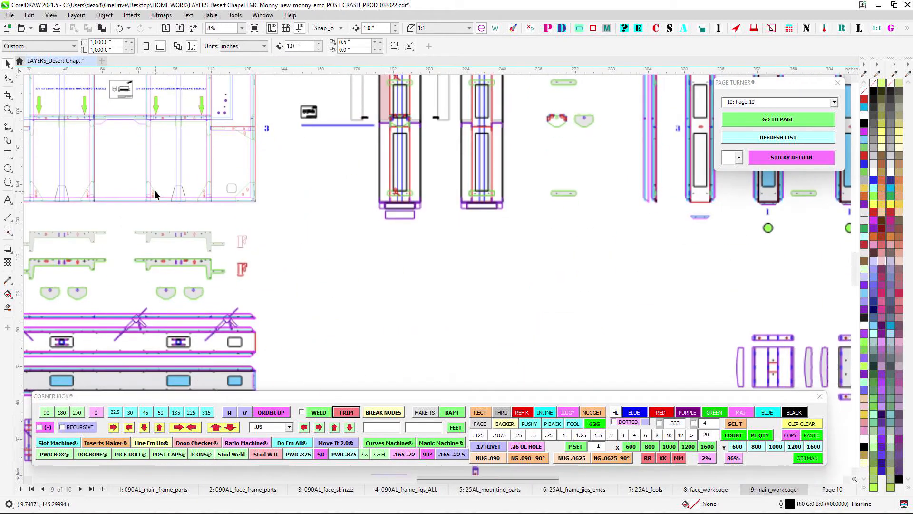
Locate the footing detail and examine its two piers, base plates and 54-inch spacing dimension.
scroll(251, 219, "down", 1)
left_click_drag(570, 281, 449, 167)
scroll(431, 299, "up", 1)
left_click_drag(429, 302, 417, 169)
scroll(416, 176, "up", 1)
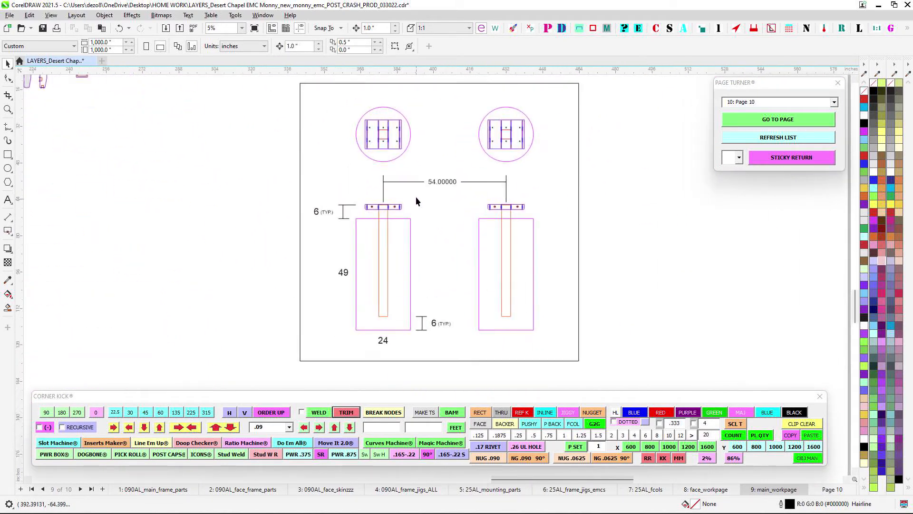
scroll(420, 192, "up", 1)
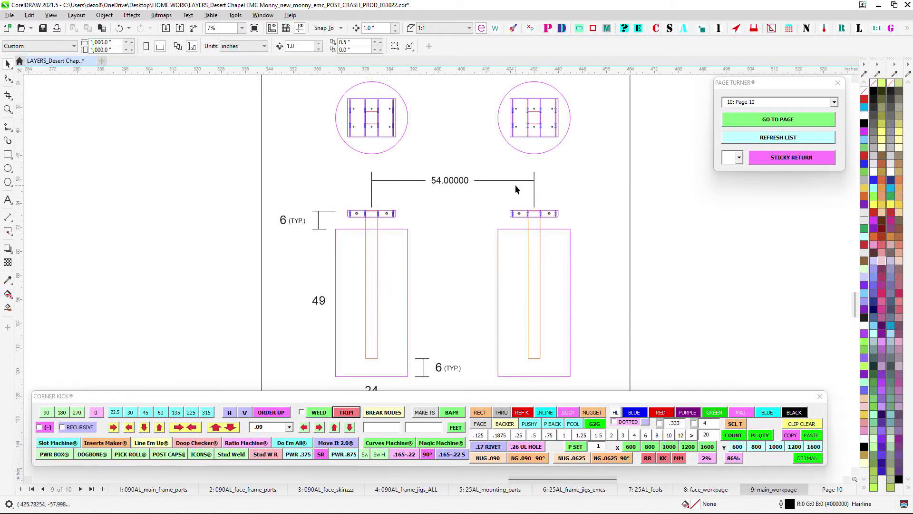
Select the left 24 x 49 footing rectangle and inspect it with its post and 6-inch typical offsets.
left_click_drag(468, 255, 492, 185)
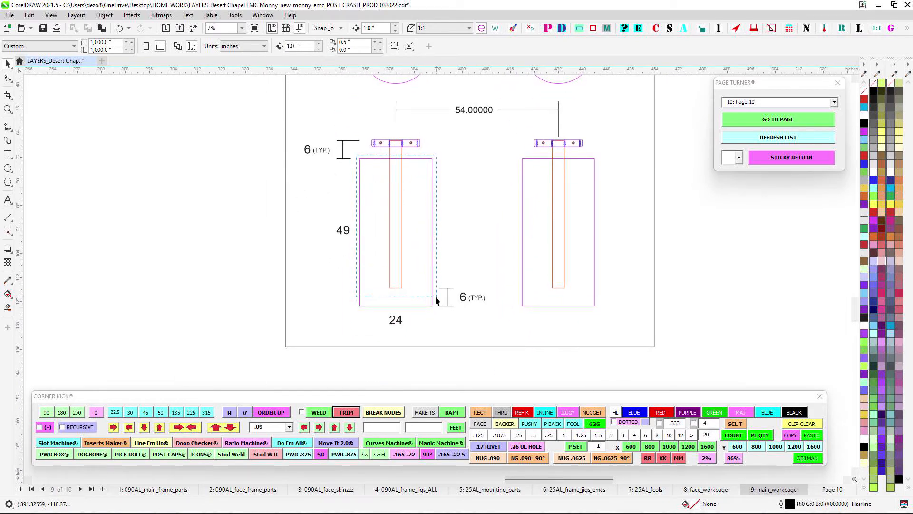
left_click(397, 305)
left_click_drag(470, 253, 470, 287)
scroll(372, 176, "up", 2)
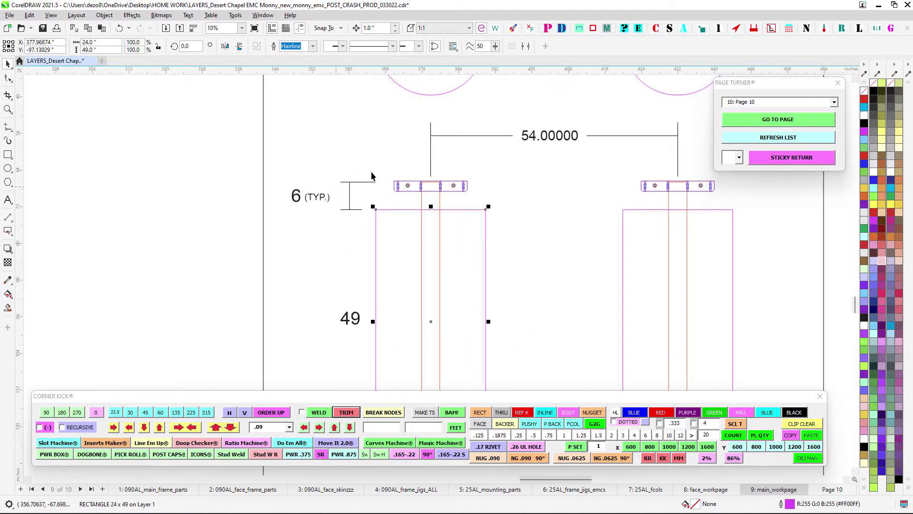
scroll(457, 188, "down", 2)
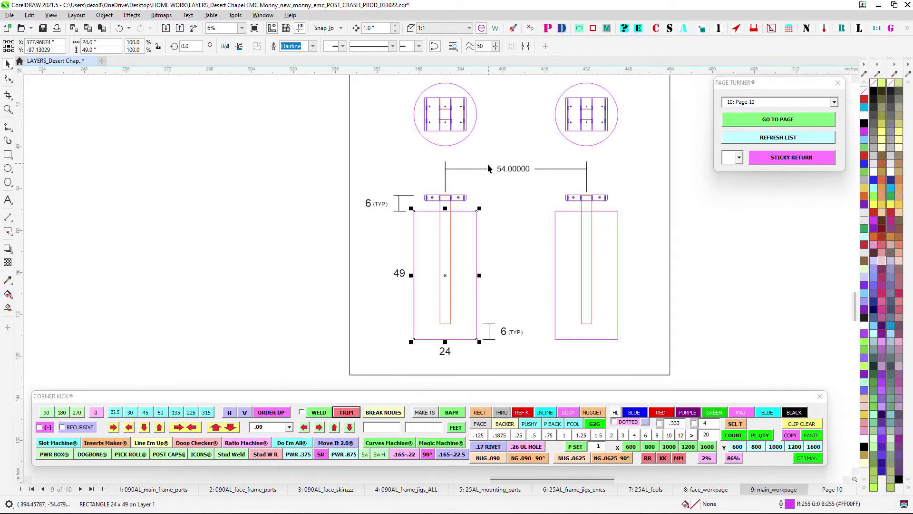
Deselect the left footing rectangle and inspect the 54-inch dimension between the two posts.
scroll(487, 164, "up", 2)
left_click(501, 198)
scroll(531, 224, "up", 1)
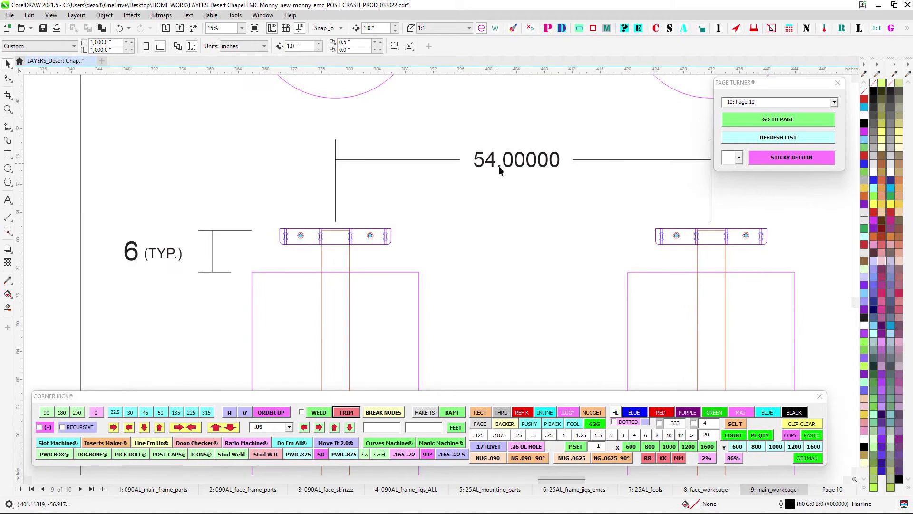
scroll(499, 170, "down", 2)
scroll(454, 158, "up", 5)
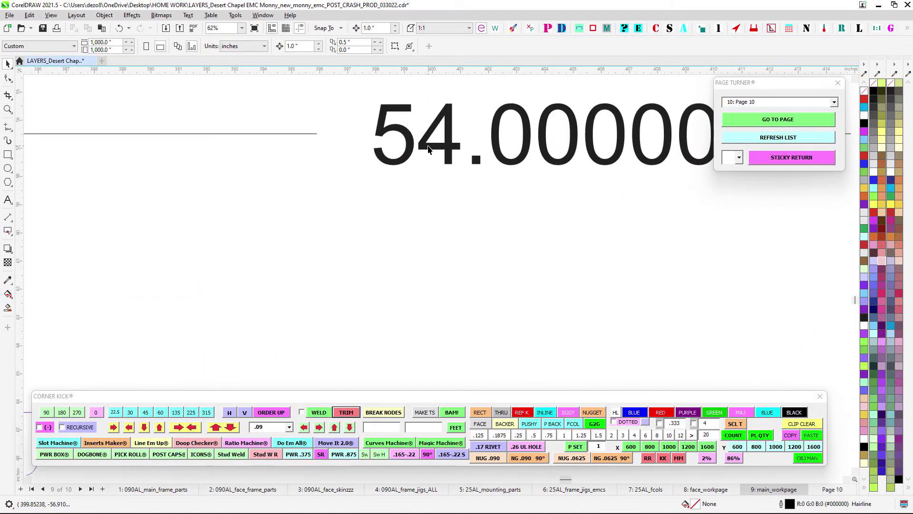
scroll(428, 149, "down", 5)
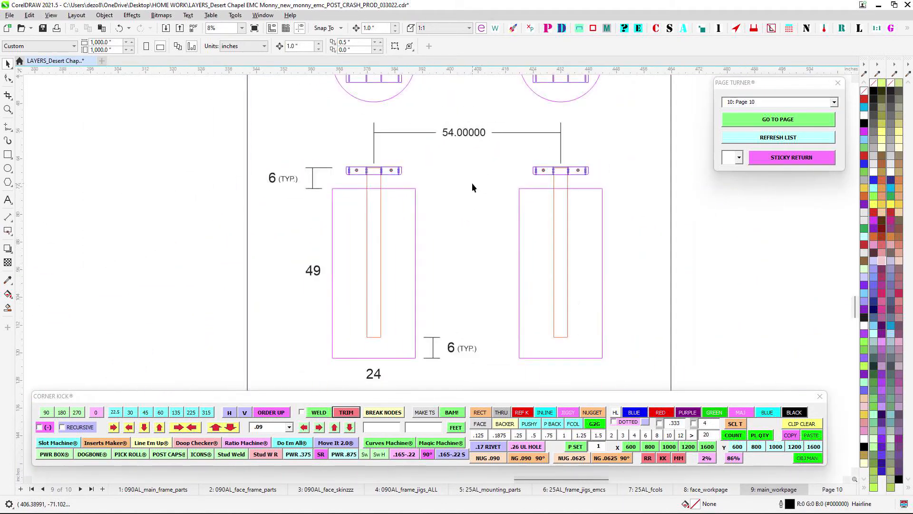
Review the base frame plan and the jig brackets laid out beneath the frame elevation.
scroll(472, 183, "down", 3)
scroll(516, 228, "up", 4)
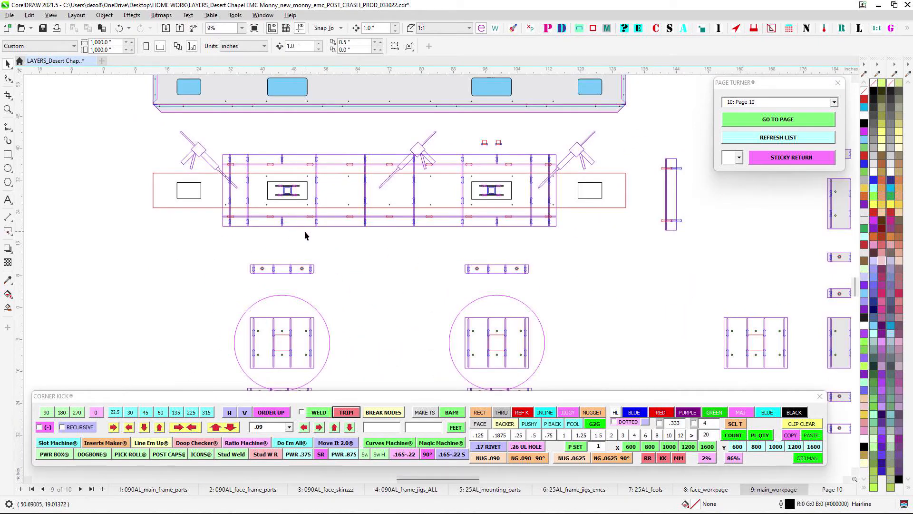
scroll(185, 224, "down", 2)
left_click_drag(236, 178, 339, 384)
scroll(258, 152, "up", 2)
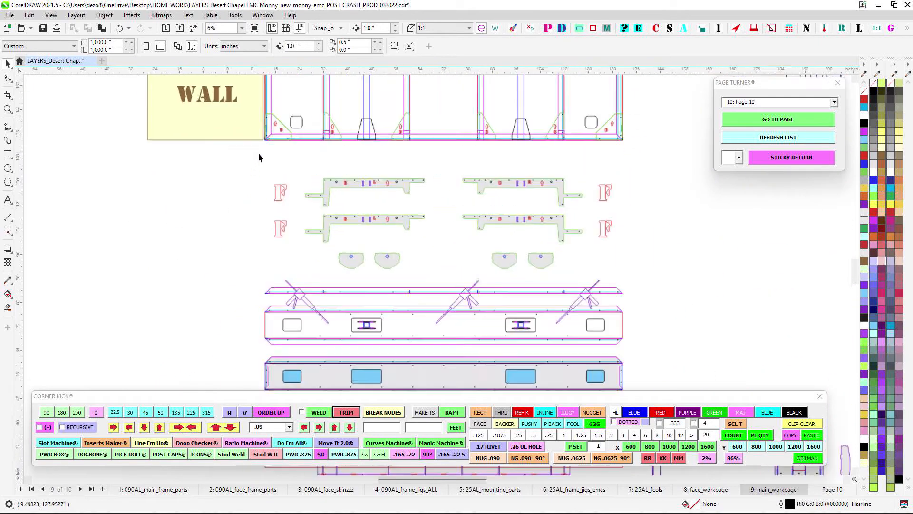
Examine where the wall meets the frame's lower left bay, around cross member 3 and its gussets.
scroll(467, 221, "down", 1)
left_click_drag(467, 221, 495, 264)
scroll(337, 186, "up", 1)
scroll(341, 183, "up", 1)
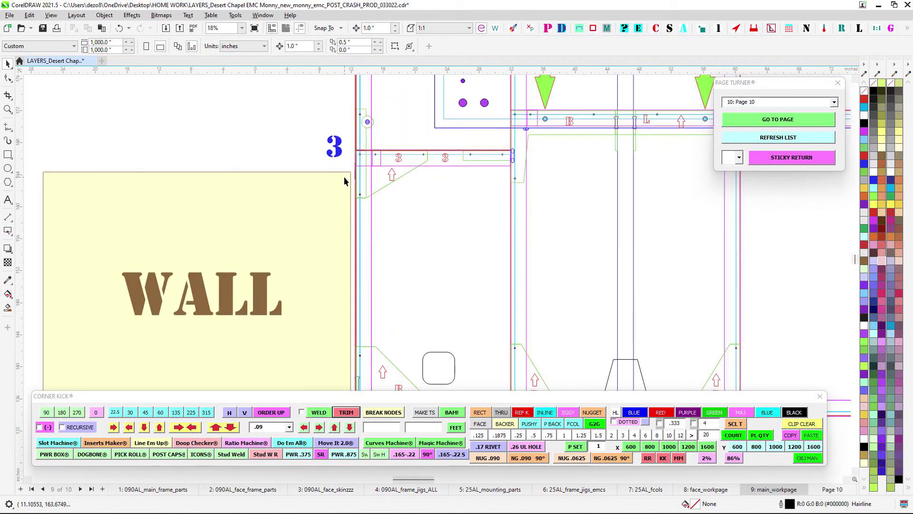
scroll(344, 176, "down", 2)
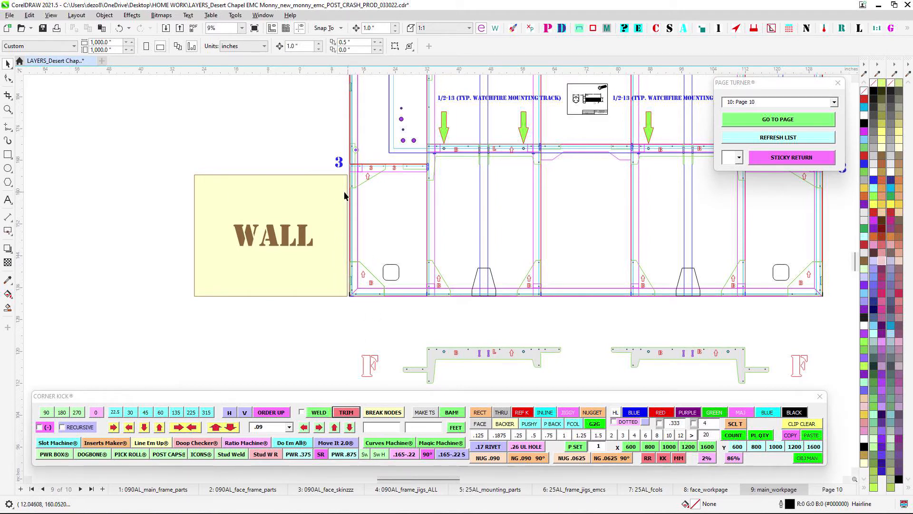
scroll(345, 195, "up", 5)
scroll(340, 163, "down", 5)
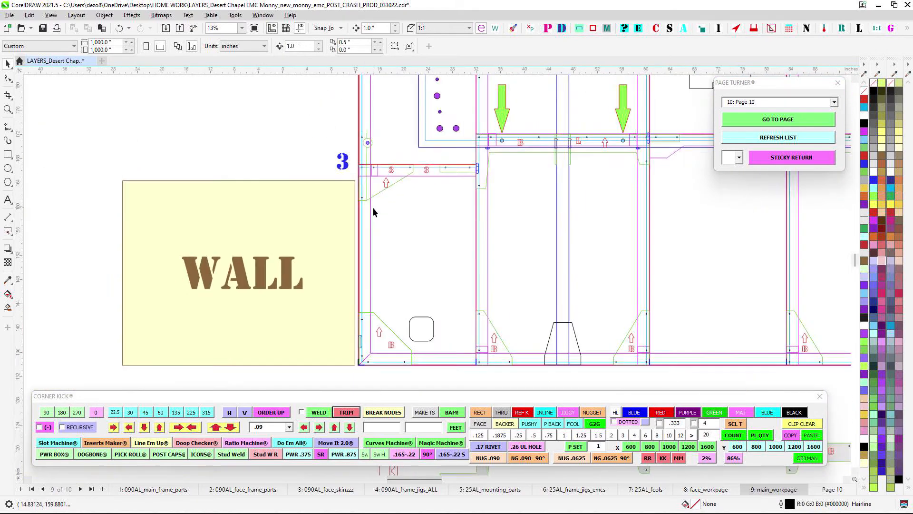
left_click_drag(317, 244, 371, 265)
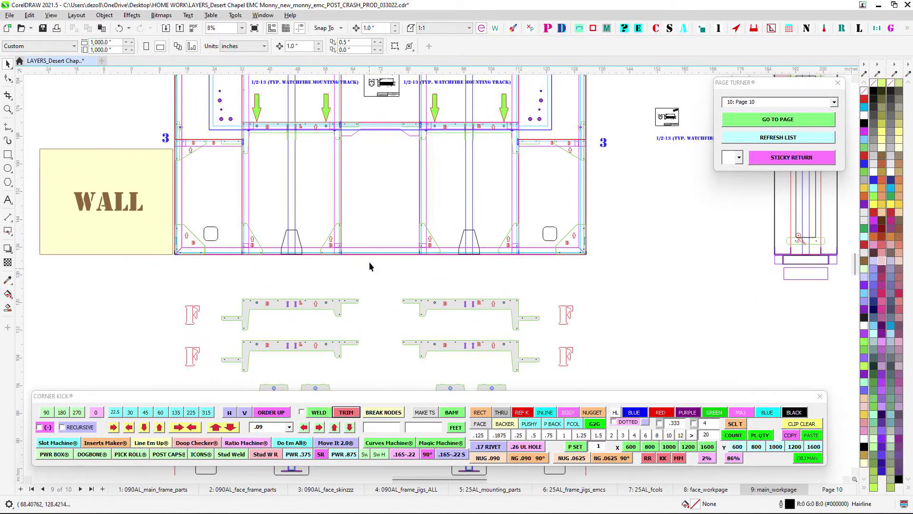
Survey the frame elevation and inspect the 1/2-13 Watchfire mounting track bolts beside the side section.
scroll(186, 253, "down", 3)
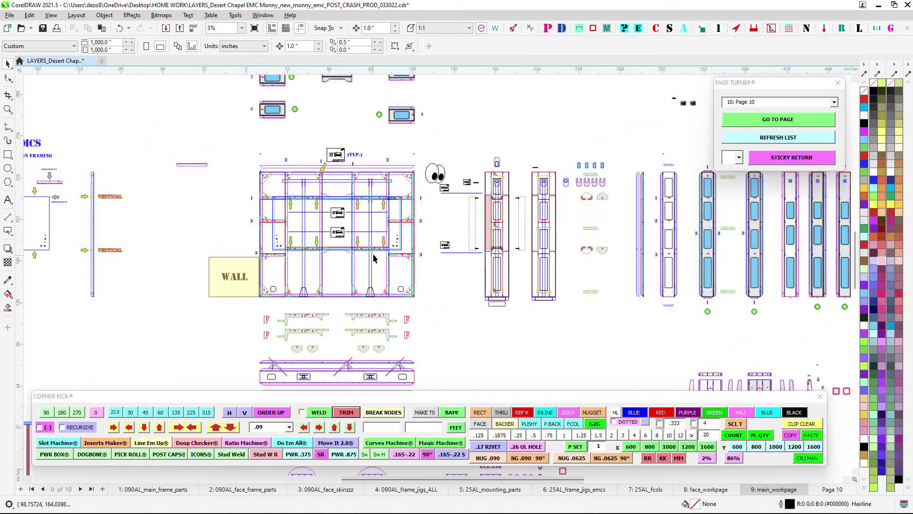
scroll(489, 210, "up", 2)
scroll(489, 202, "down", 1)
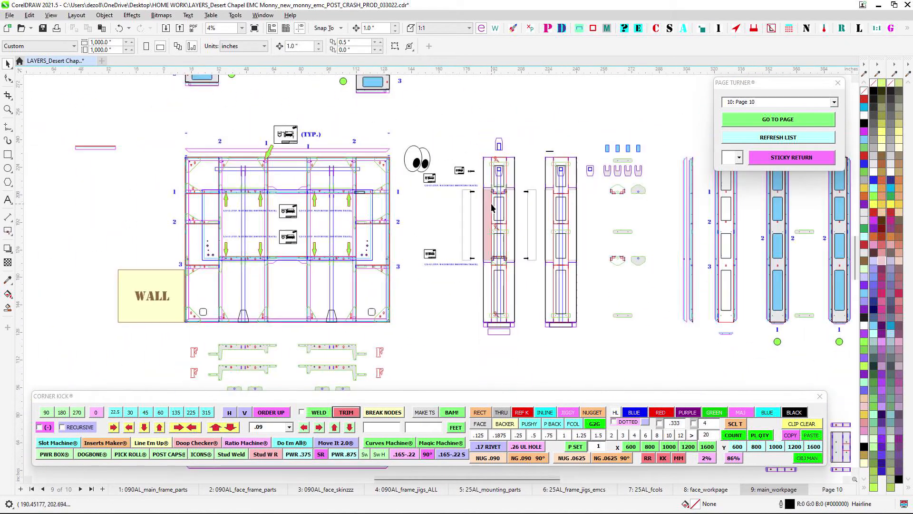
scroll(448, 223, "up", 3)
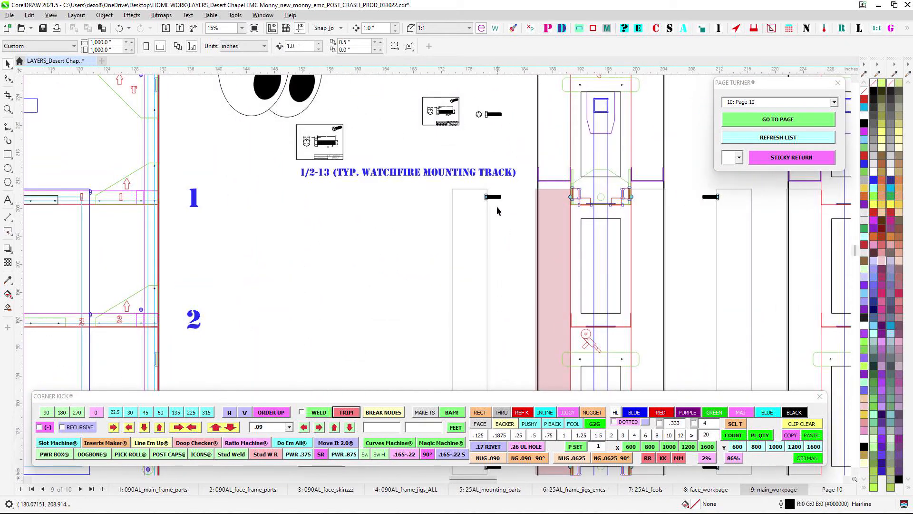
scroll(494, 205, "down", 1)
scroll(566, 246, "down", 3)
Locate the tube cut list and examine its 2 x 2 x .125t and 4 x 4 x .25t aluminum square tube lengths.
left_click_drag(577, 277, 563, 307)
left_click_drag(413, 205, 498, 316)
scroll(440, 155, "up", 1)
scroll(440, 155, "up", 1)
scroll(495, 250, "down", 4)
left_click_drag(595, 293, 476, 228)
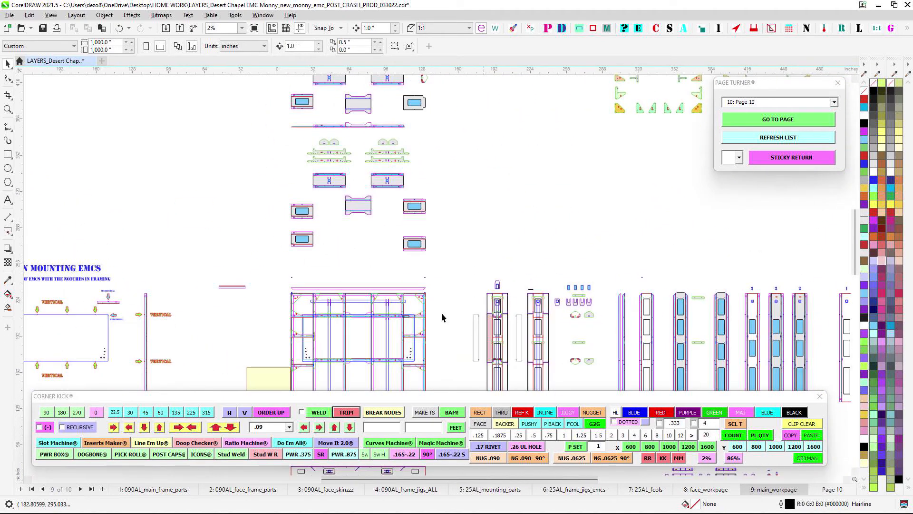
left_click_drag(442, 314, 618, 208)
left_click_drag(682, 324, 756, 179)
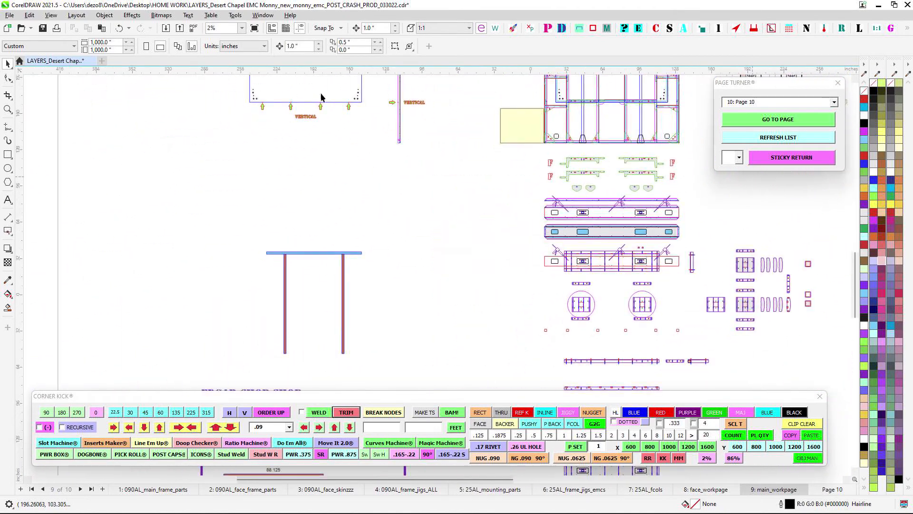
left_click_drag(399, 286, 303, 193)
left_click_drag(335, 299, 463, 171)
scroll(292, 304, "up", 2)
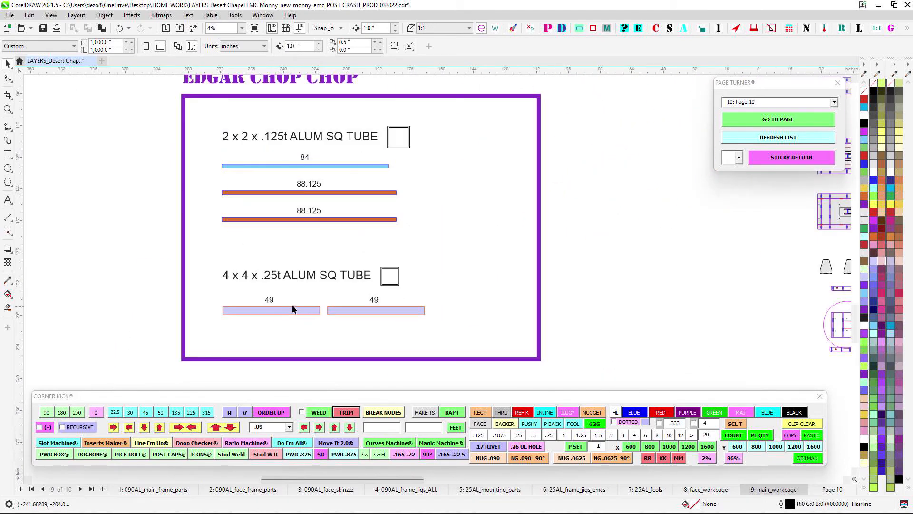
Return to the slotted base frame plan and inspect it with the shaded copy below and their two post openings.
scroll(381, 303, "down", 2)
left_click_drag(400, 297, 142, 278)
left_click_drag(638, 163, 614, 233)
left_click_drag(457, 244, 557, 208)
scroll(375, 270, "up", 1)
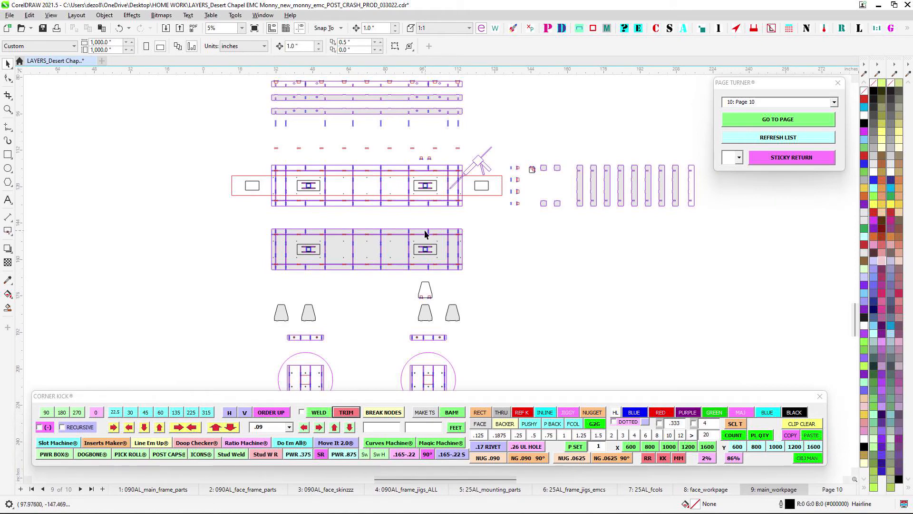
scroll(428, 232, "up", 1)
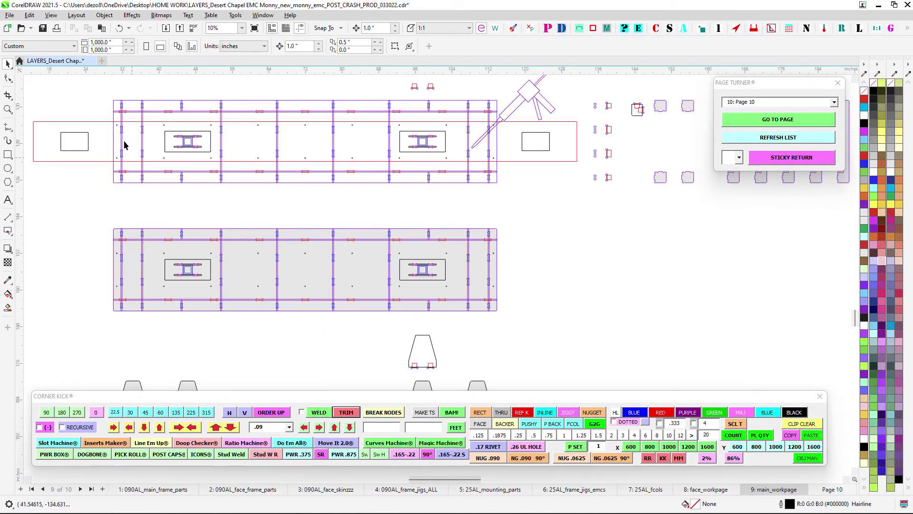
Inspect the circular footing plans with their base plates and the long base member section beneath them.
scroll(426, 151, "down", 1)
left_click_drag(436, 174, 418, 229)
scroll(422, 266, "up", 1)
scroll(422, 267, "down", 2)
left_click_drag(421, 183, 426, 294)
scroll(410, 119, "up", 1)
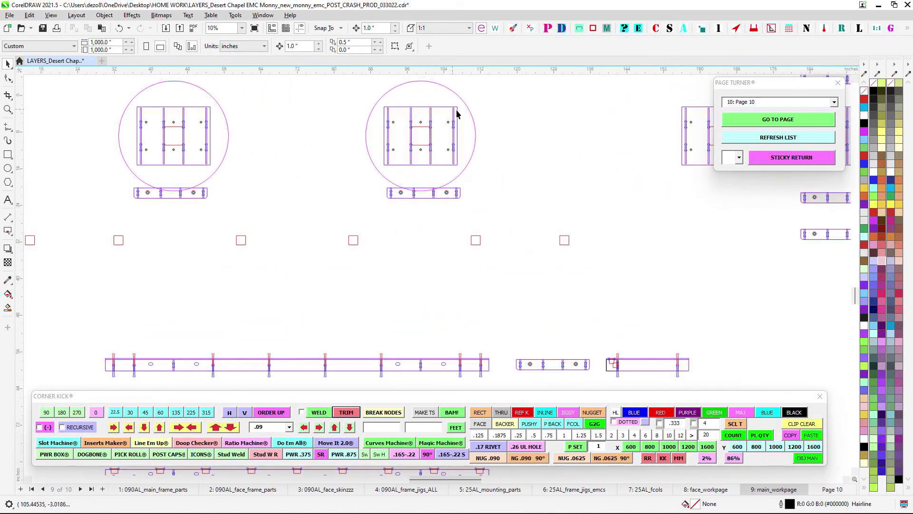
Examine the base frame plan's right-hand post opening, welding torch symbol and interlocking slots at close range.
scroll(421, 174, "down", 3)
left_click_drag(456, 248, 502, 74)
scroll(467, 347, "up", 2)
left_click_drag(467, 347, 480, 234)
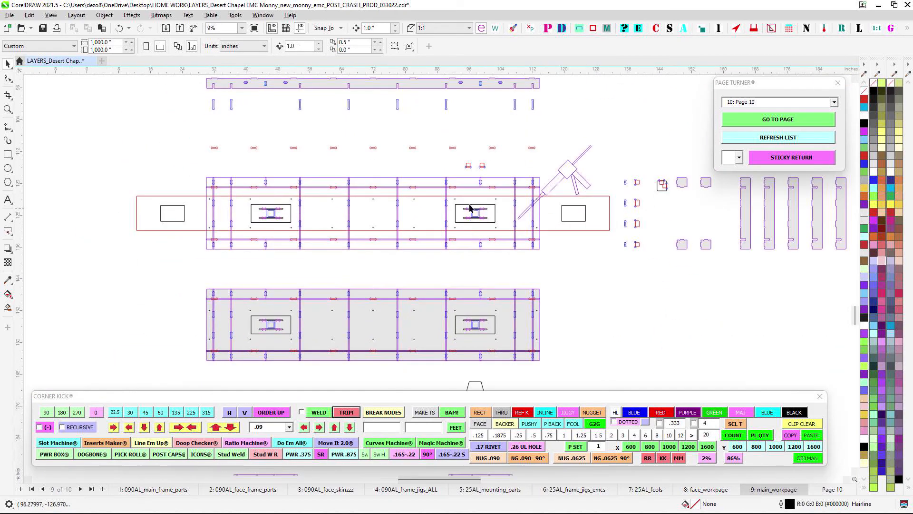
scroll(468, 204, "up", 3)
scroll(447, 184, "up", 2)
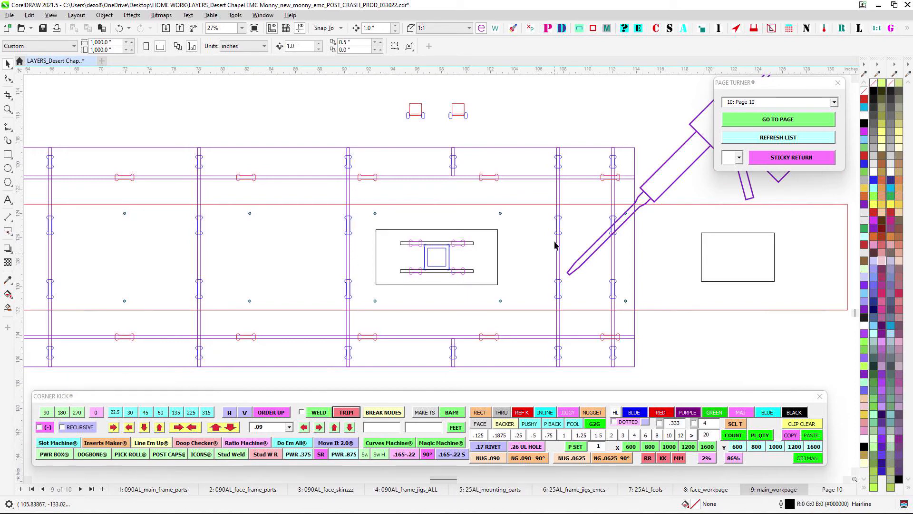
Survey the base frame's separate cut parts, including its long rails, cross ribs and tapered gussets.
scroll(538, 176, "down", 2)
scroll(302, 166, "down", 4)
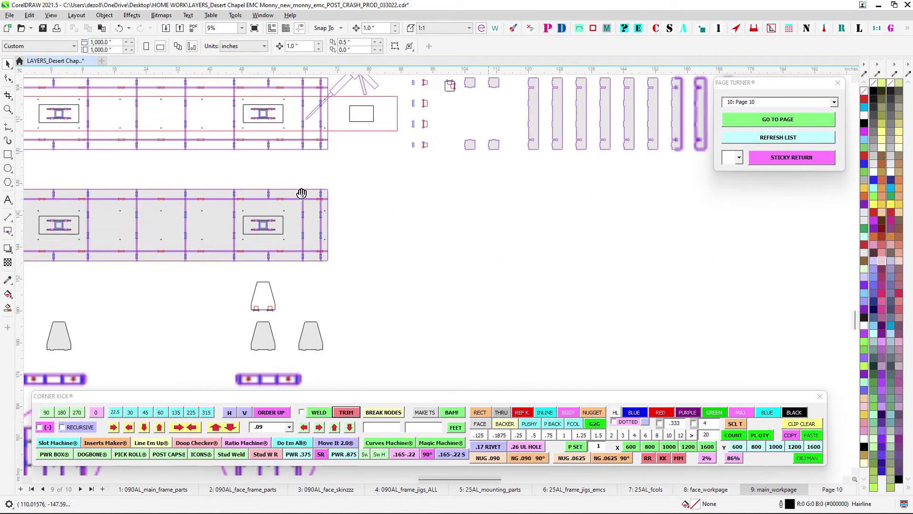
left_click_drag(504, 241, 507, 343)
scroll(476, 200, "up", 8)
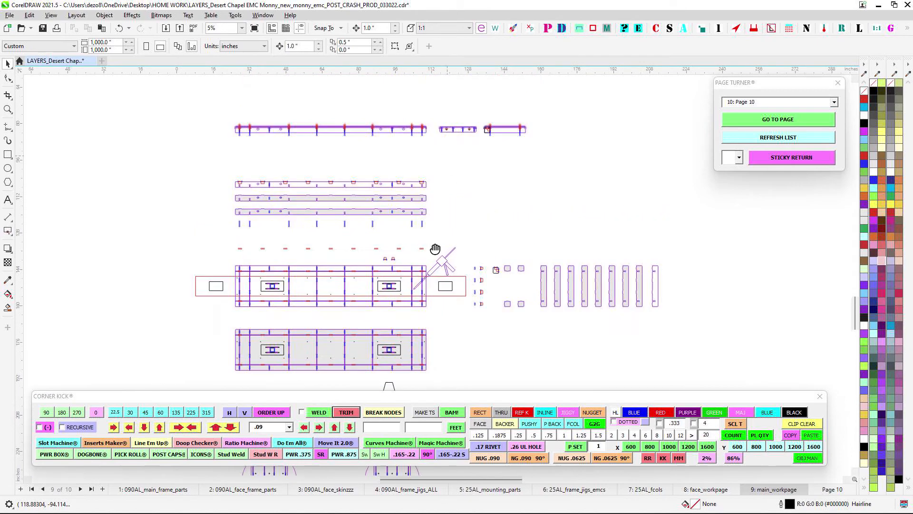
scroll(475, 203, "down", 5)
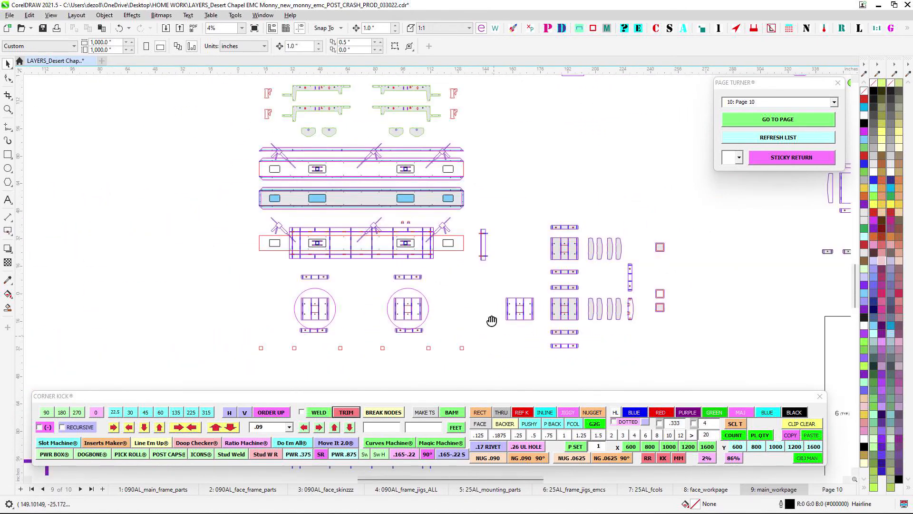
Inspect the base frame's end section and its vertical interlocking slots beside the bolted base plate section.
scroll(545, 212, "up", 4)
scroll(590, 178, "up", 2)
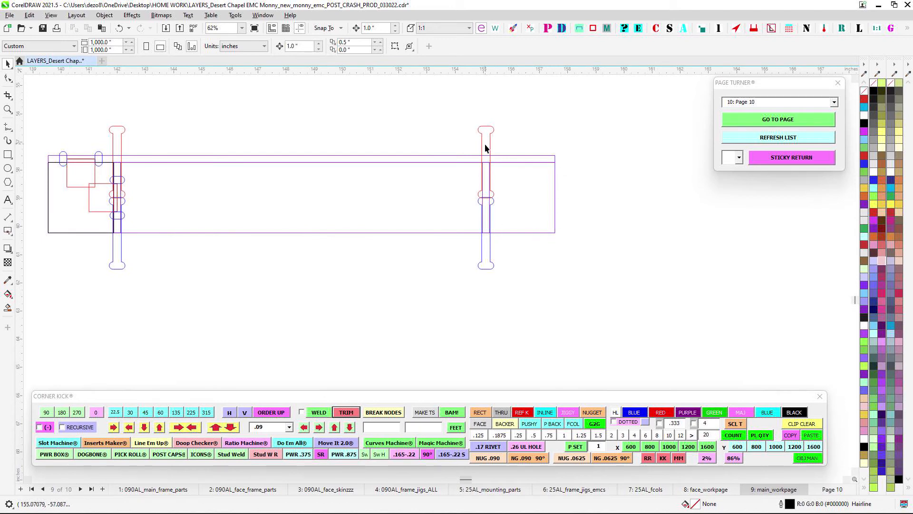
scroll(310, 198, "down", 3)
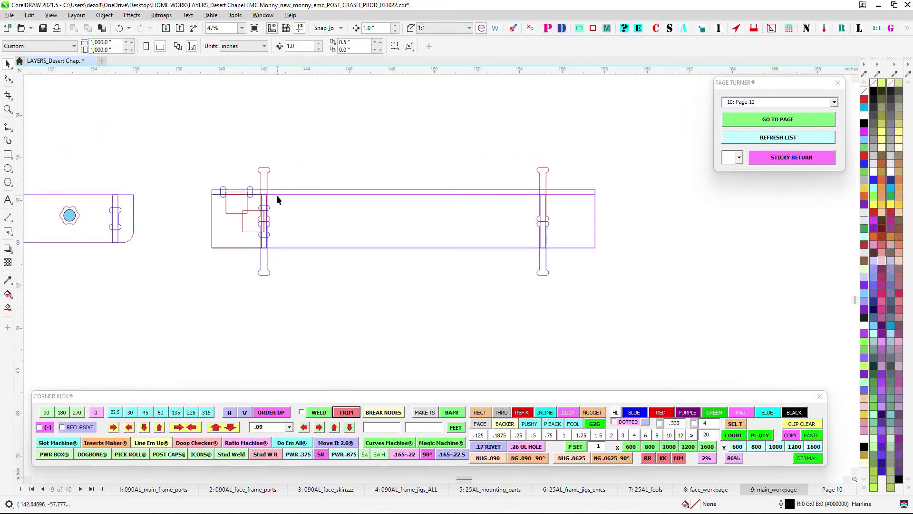
scroll(546, 235, "down", 7)
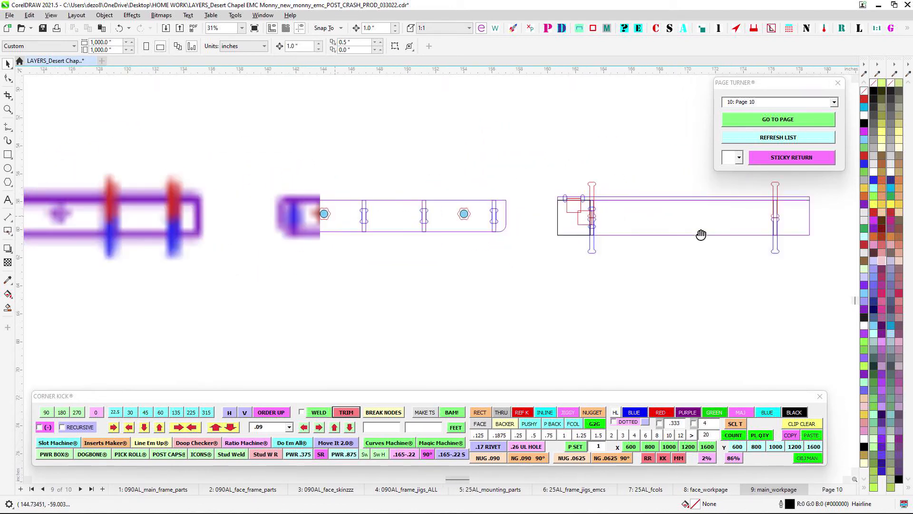
Examine the base plan's slot joints across the middle and left bays, along with the surrounding base parts.
scroll(435, 297, "up", 4)
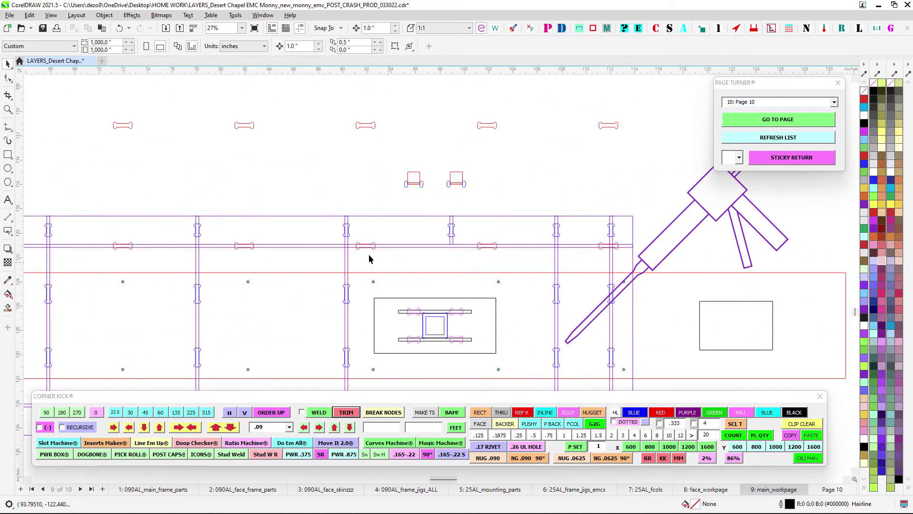
left_click_drag(405, 280, 588, 235)
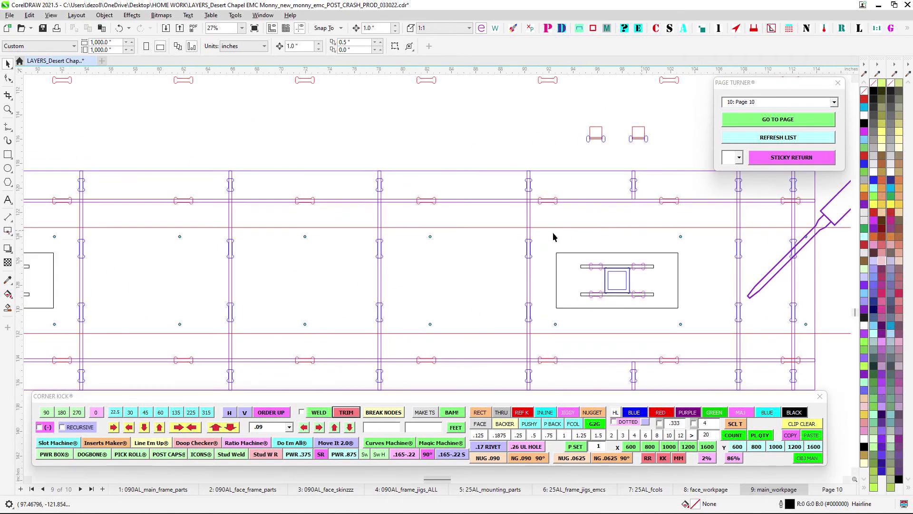
scroll(587, 257, "down", 7)
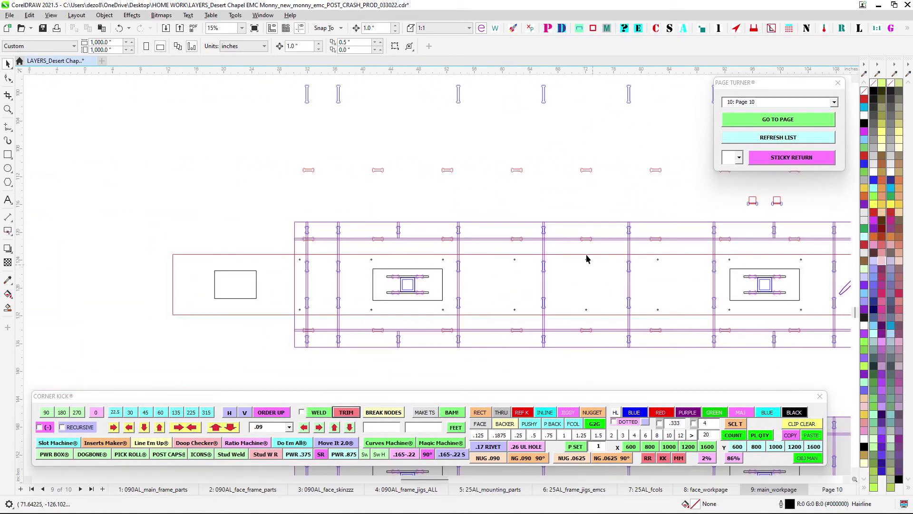
scroll(522, 185, "up", 3)
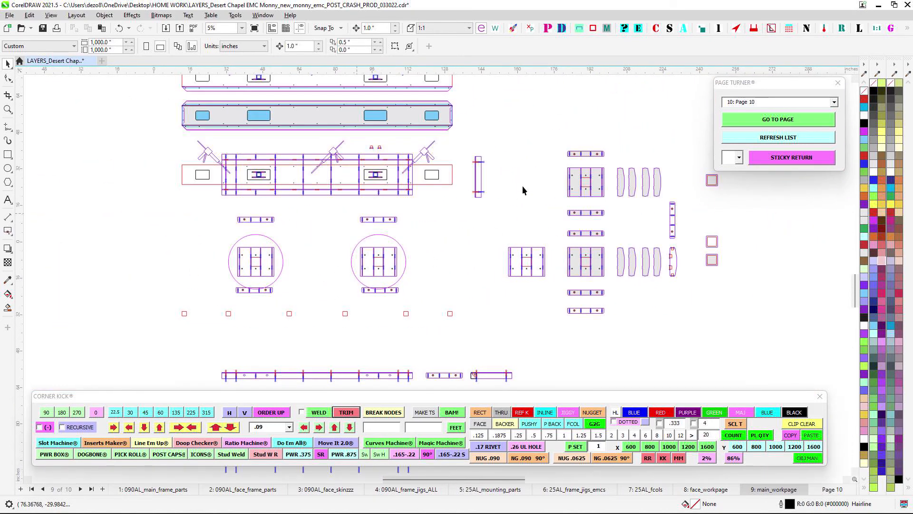
scroll(367, 266, "down", 2)
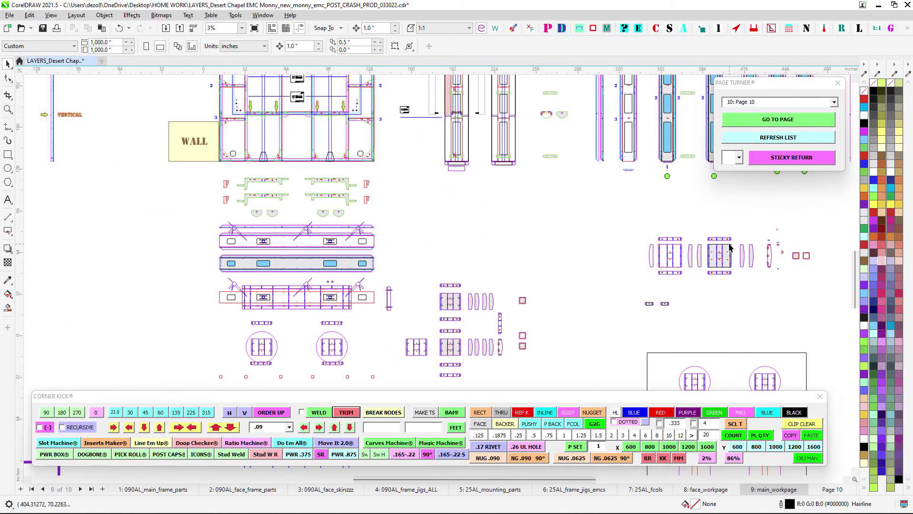
Go to the 8: face_workpage page, checking 7: 25AL_fcols on the way, and survey the face elevation and skins.
scroll(730, 247, "down", 1)
left_click_drag(537, 304, 595, 222)
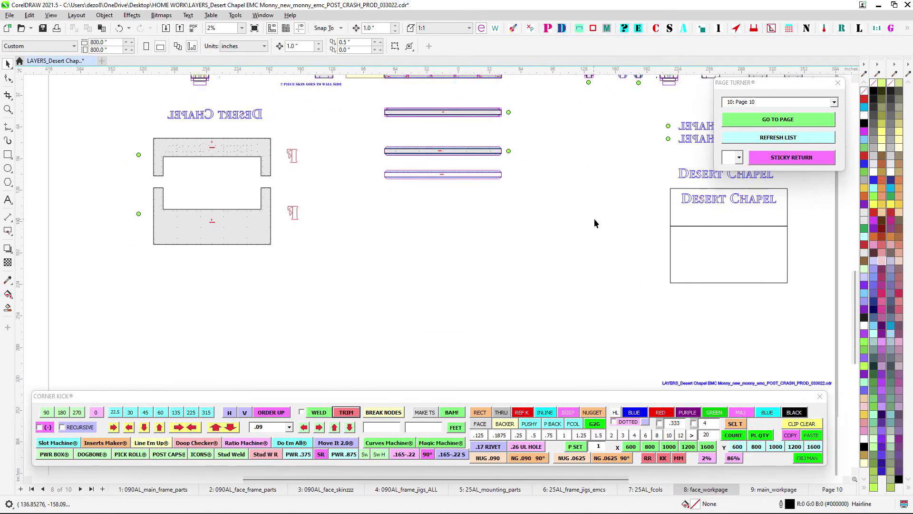
left_click(640, 496)
scroll(507, 261, "down", 1)
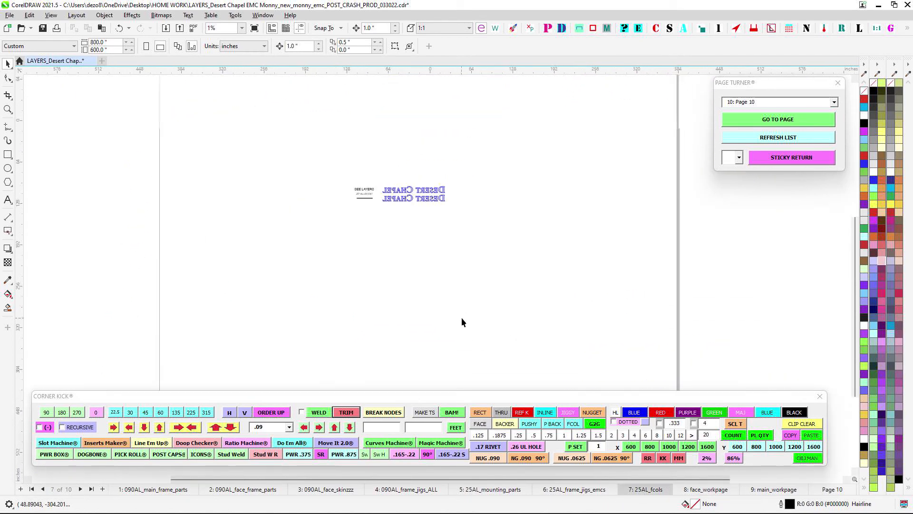
key("Page_Down")
scroll(400, 230, "up", 2)
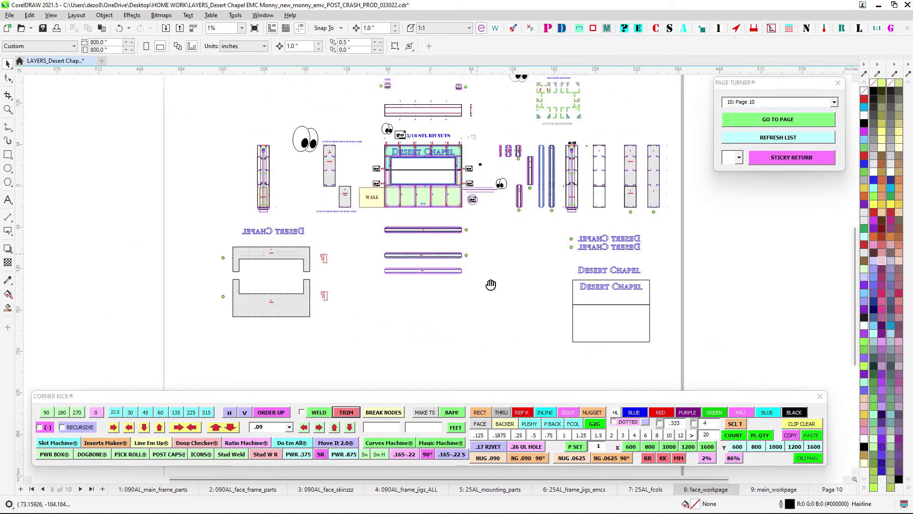
scroll(400, 230, "down", 1)
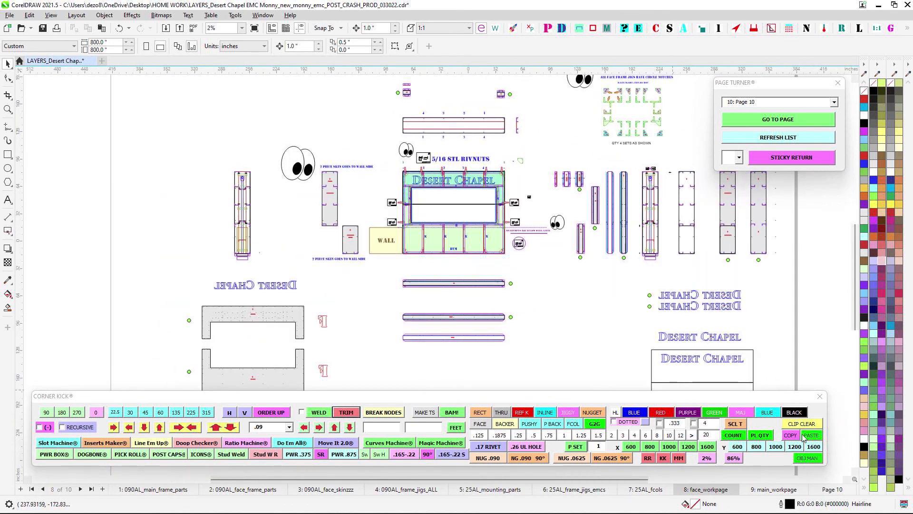